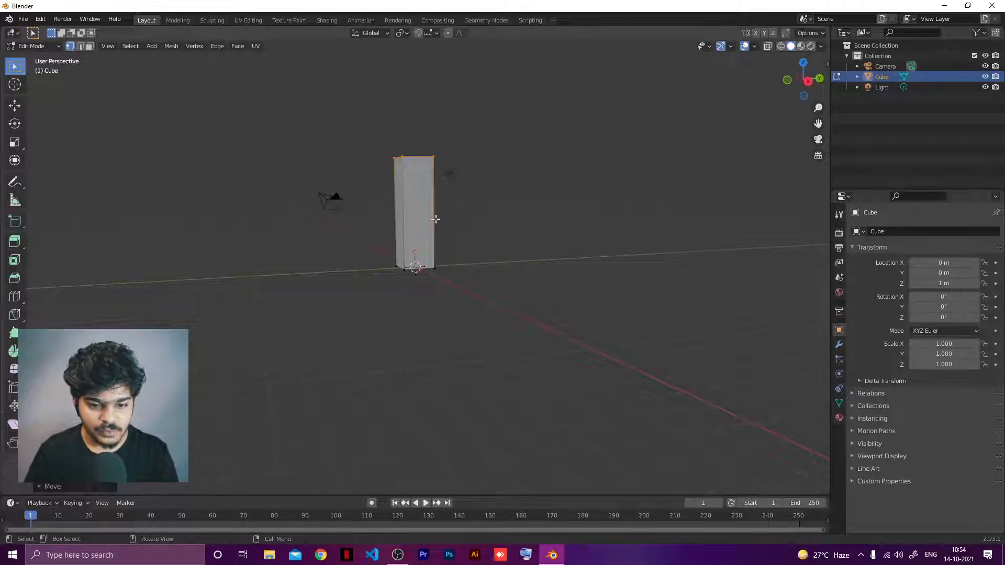
Add five evenly spaced horizontal loop cuts around the tall box without sliding them
{"action": "scroll", "coordinate": [442, 222], "scroll_direction": "up", "scroll_amount": 3}
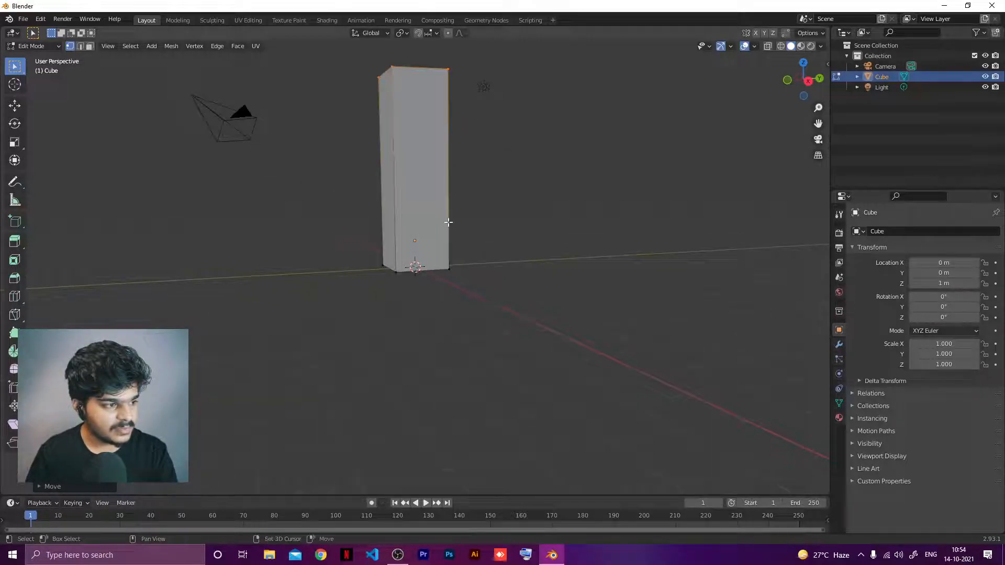
{"action": "middle_click_drag", "start_coordinate": [448, 222], "coordinate": [466, 266], "text": "shift"}
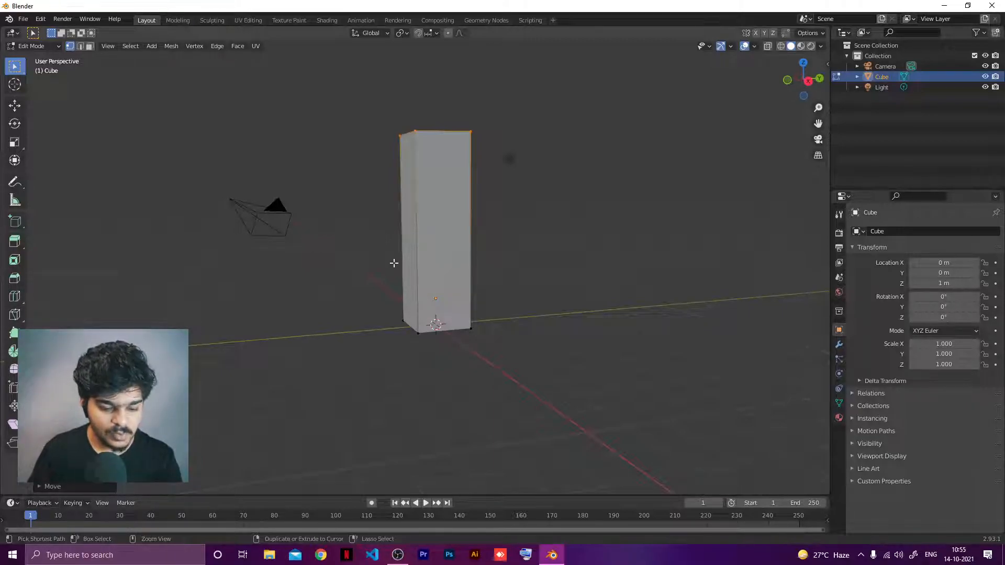
{"action": "key", "text": "ctrl+r"}
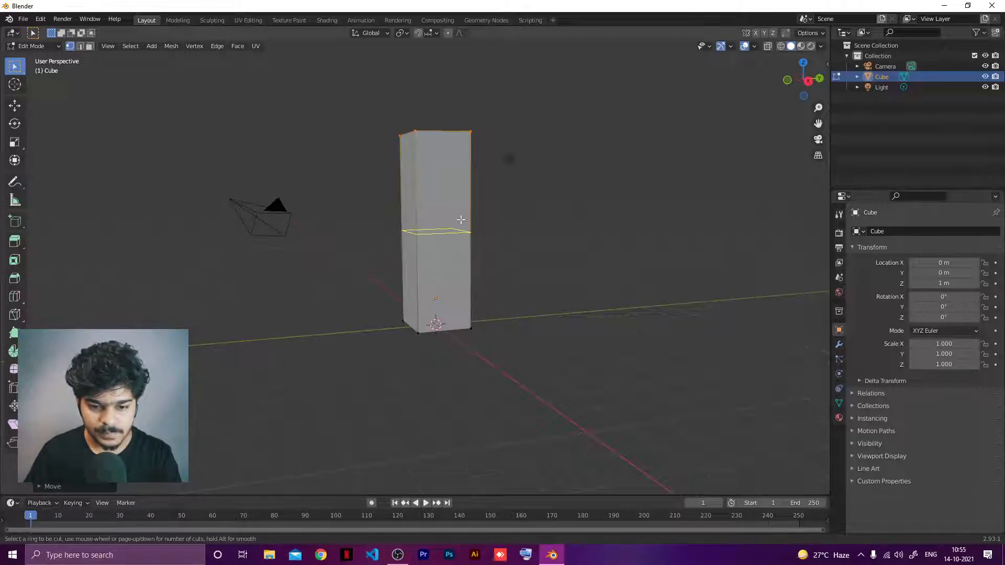
{"action": "scroll", "coordinate": [438, 229], "scroll_direction": "up", "scroll_amount": 1}
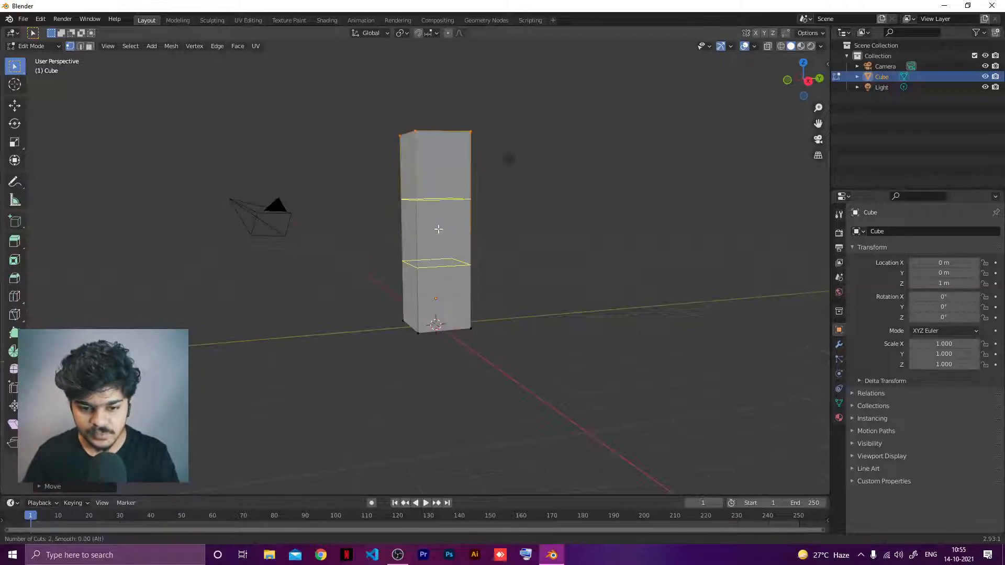
{"action": "scroll", "coordinate": [439, 229], "scroll_direction": "up", "scroll_amount": 8}
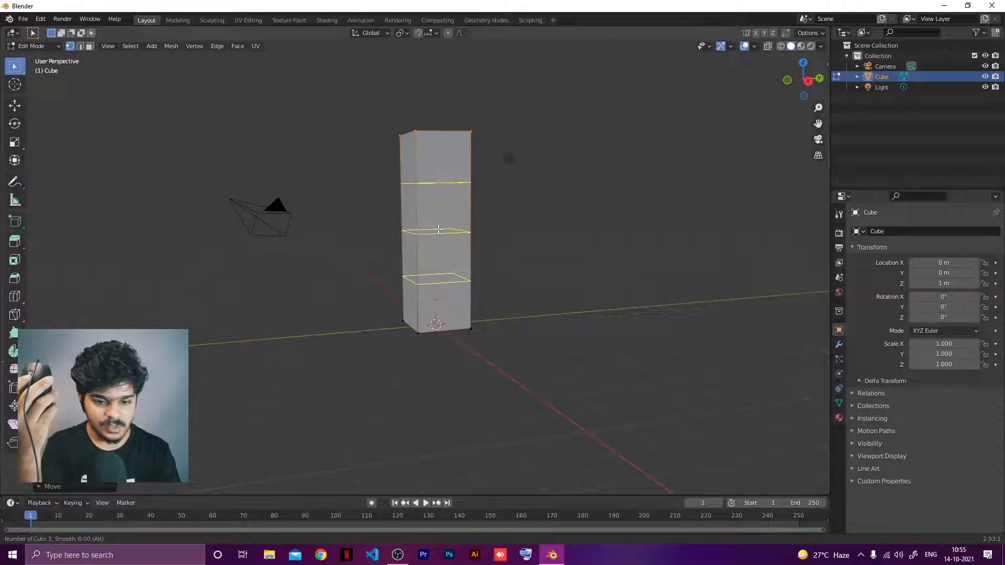
{"action": "scroll", "coordinate": [438, 228], "scroll_direction": "up", "scroll_amount": 12}
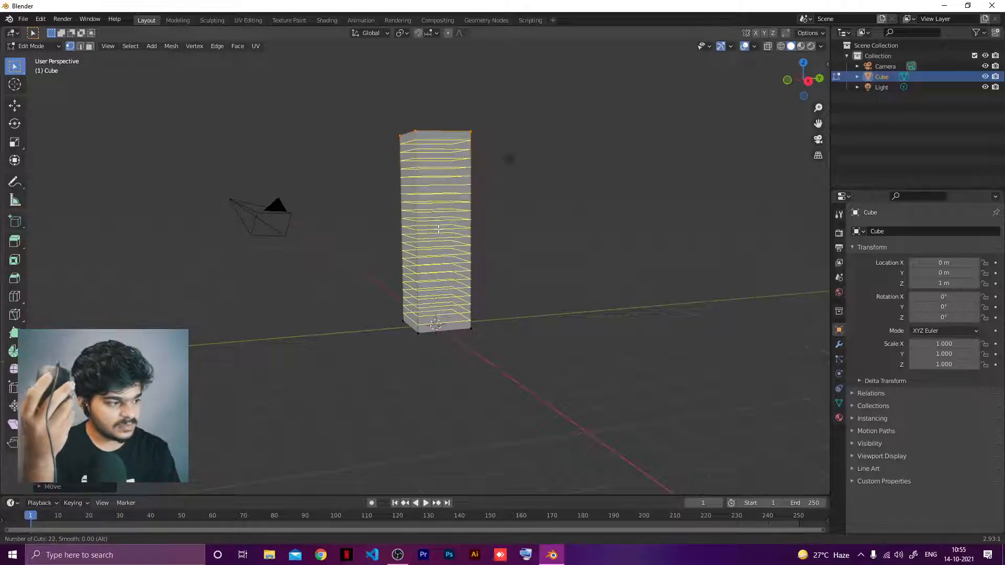
{"action": "scroll", "coordinate": [438, 229], "scroll_direction": "down", "scroll_amount": 15}
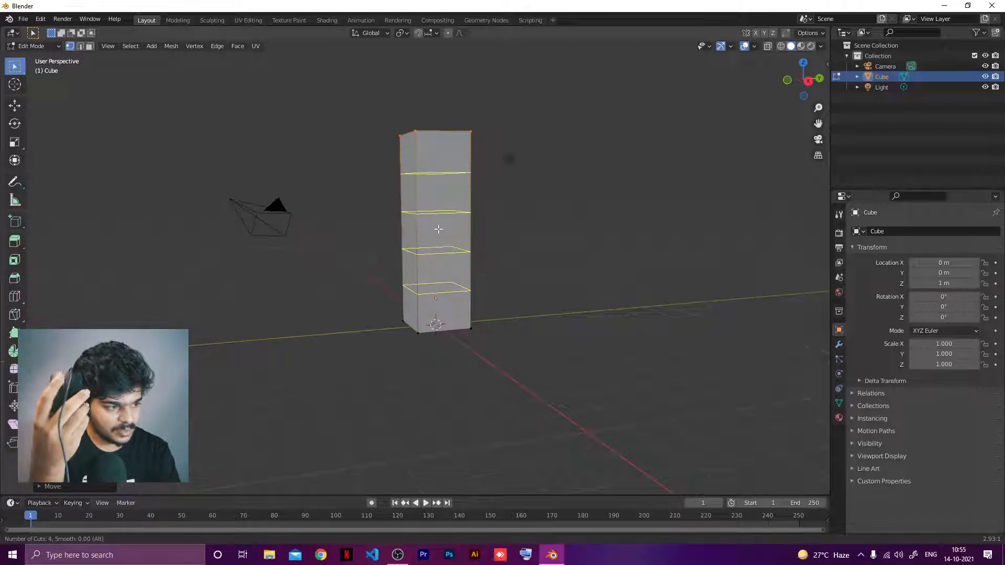
{"action": "scroll", "coordinate": [438, 229], "scroll_direction": "down", "scroll_amount": 1}
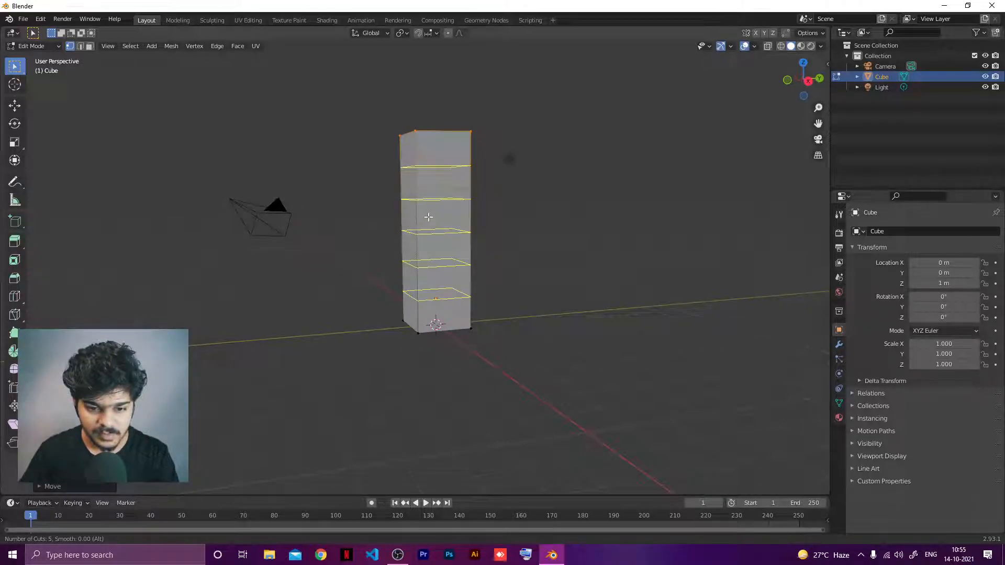
{"action": "scroll", "coordinate": [428, 216], "scroll_direction": "up", "scroll_amount": 1}
{"action": "scroll", "coordinate": [428, 217], "scroll_direction": "up", "scroll_amount": 1}
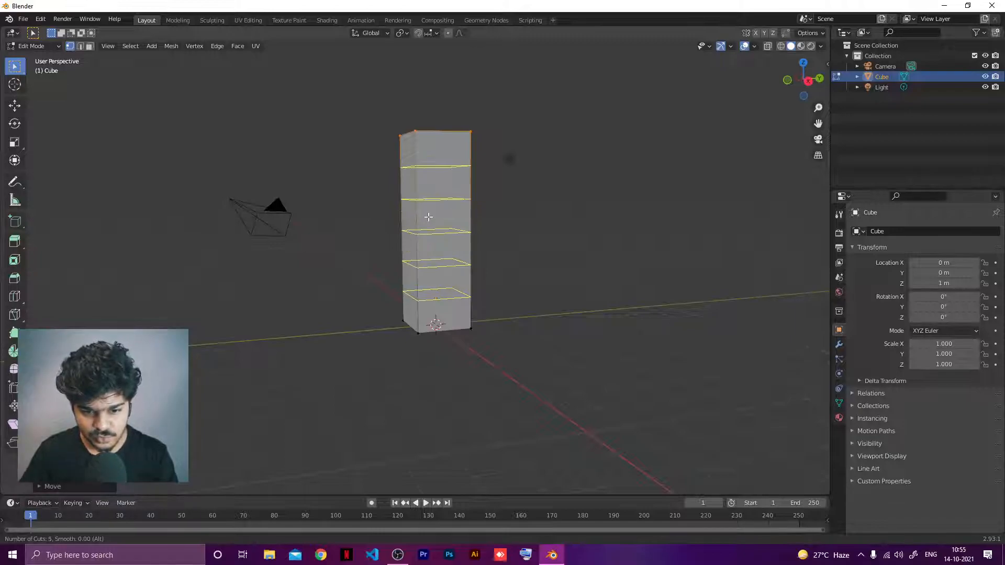
{"action": "left_click", "coordinate": [441, 176]}
{"action": "right_click", "coordinate": [441, 176]}
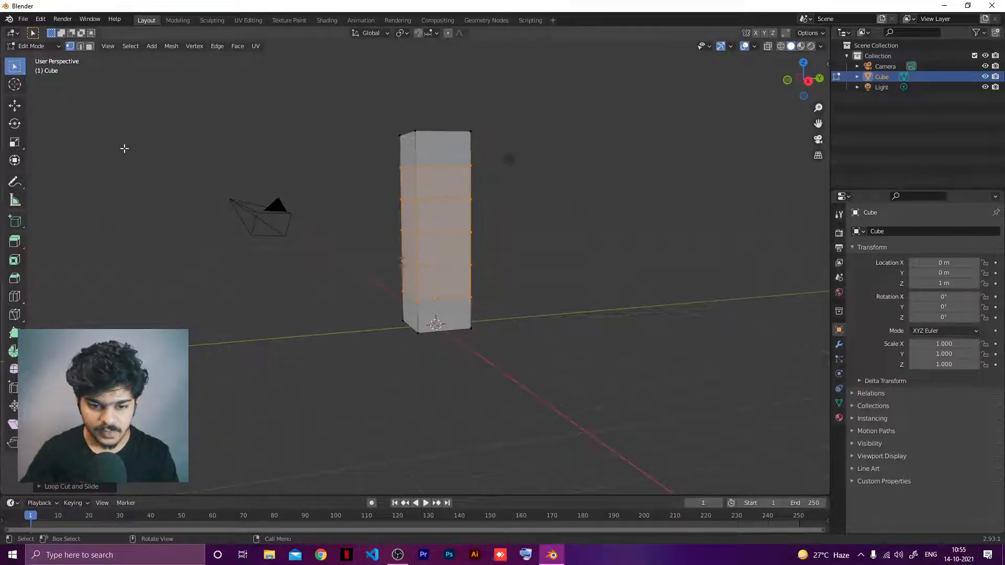
Add a Subdivision Surface modifier to the box in Object Mode with viewport and render levels both set to 3
{"action": "key", "text": "Tab"}
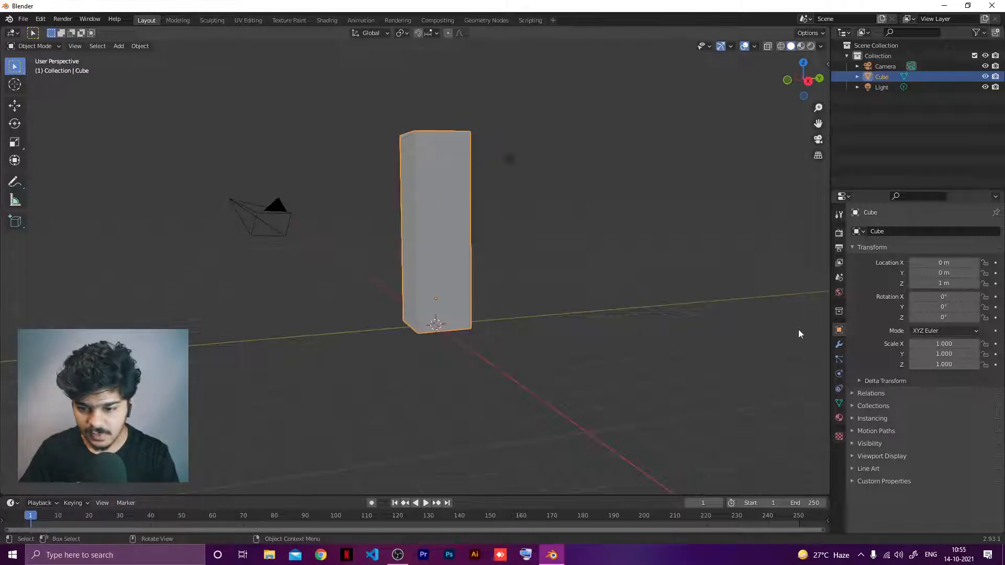
{"action": "left_click", "coordinate": [839, 344]}
{"action": "left_click", "coordinate": [863, 231]}
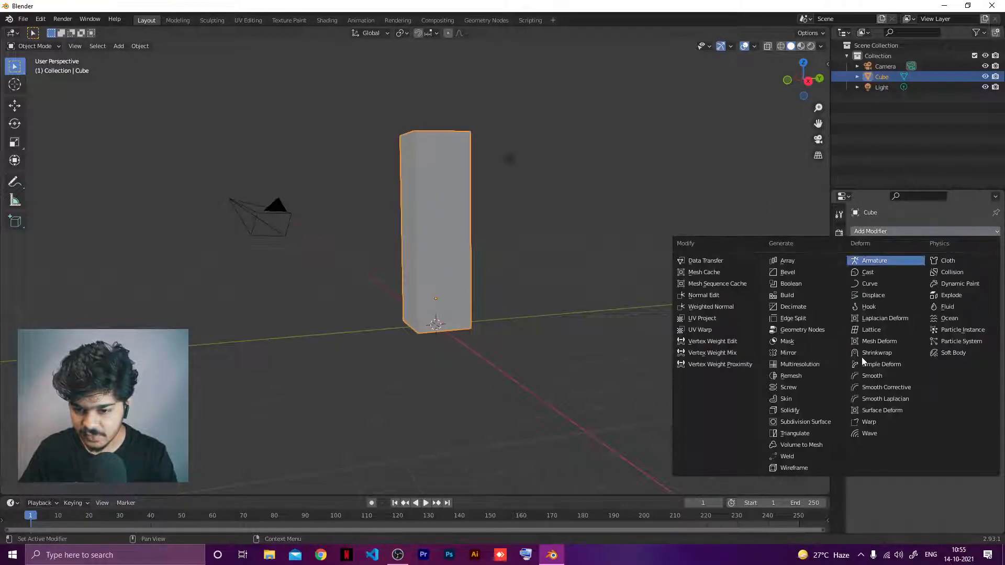
{"action": "left_click", "coordinate": [821, 425]}
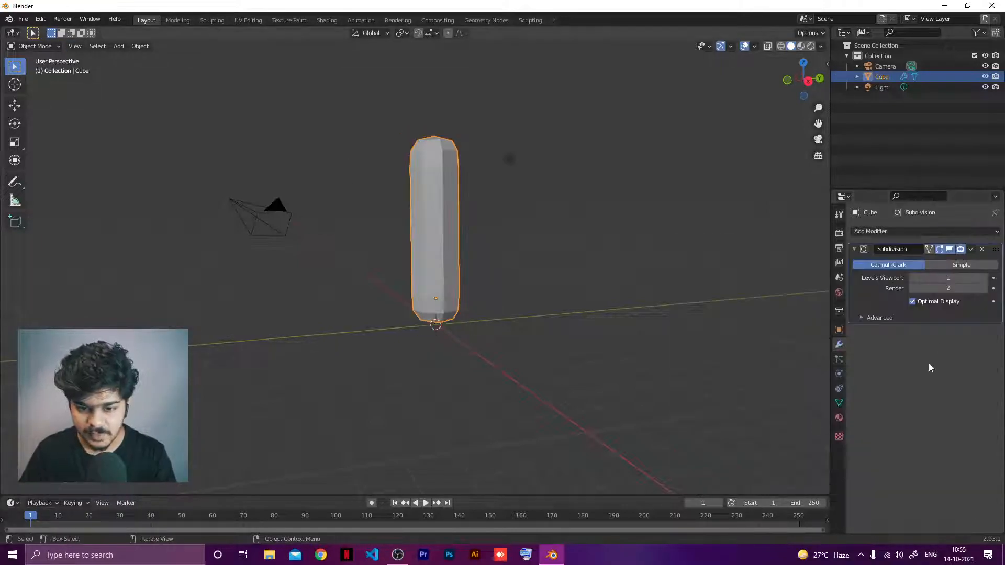
{"action": "left_click", "coordinate": [983, 278]}
{"action": "left_click", "coordinate": [983, 278]}
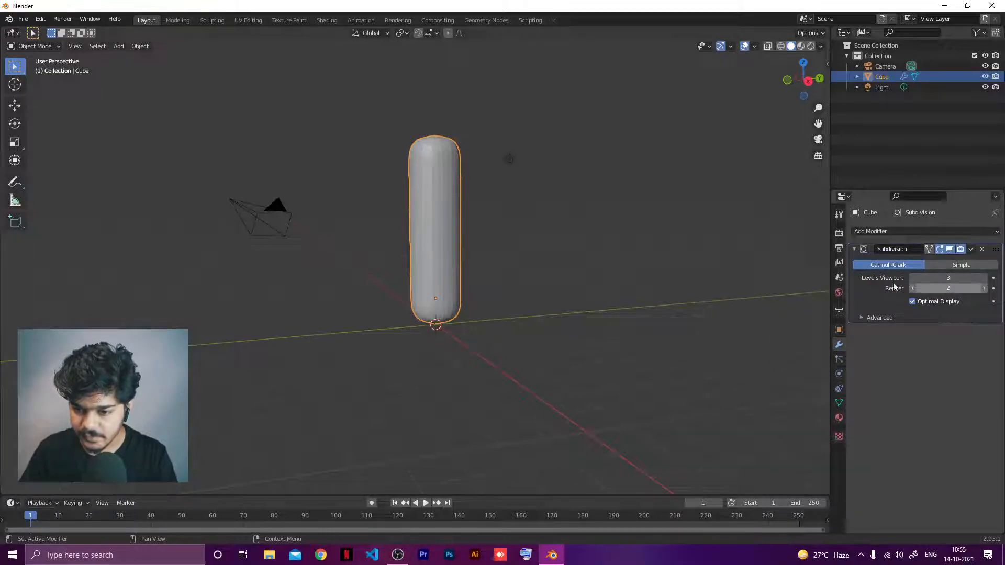
{"action": "left_click", "coordinate": [984, 288]}
In Edit Mode with X-ray on, scale the second loop cut from the top to about three quarters of its width in front view
{"action": "key", "text": "Tab"}
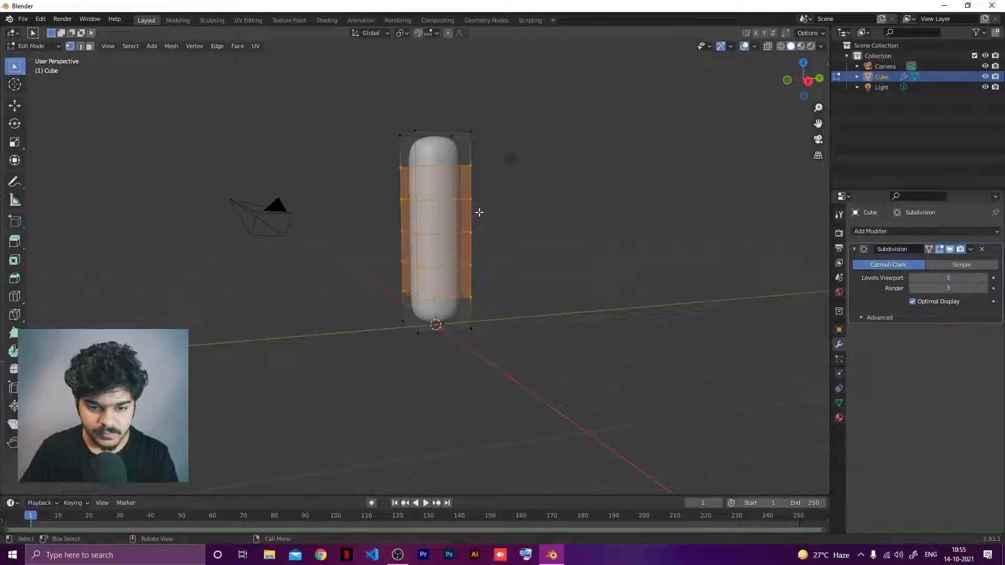
{"action": "middle_click_drag", "start_coordinate": [471, 211], "coordinate": [461, 213]}
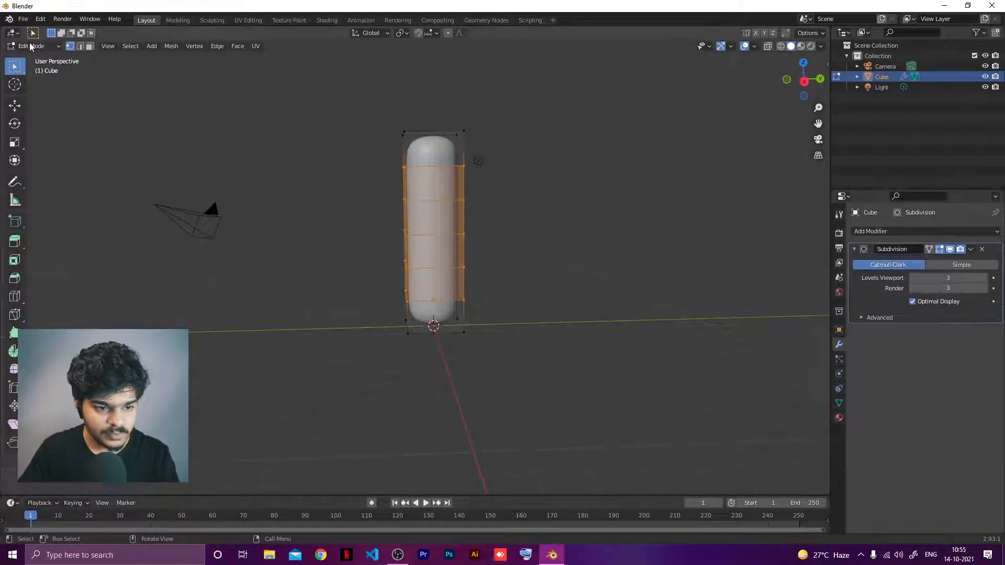
{"action": "left_click_drag", "start_coordinate": [388, 188], "coordinate": [474, 211]}
{"action": "key", "text": "alt+z"}
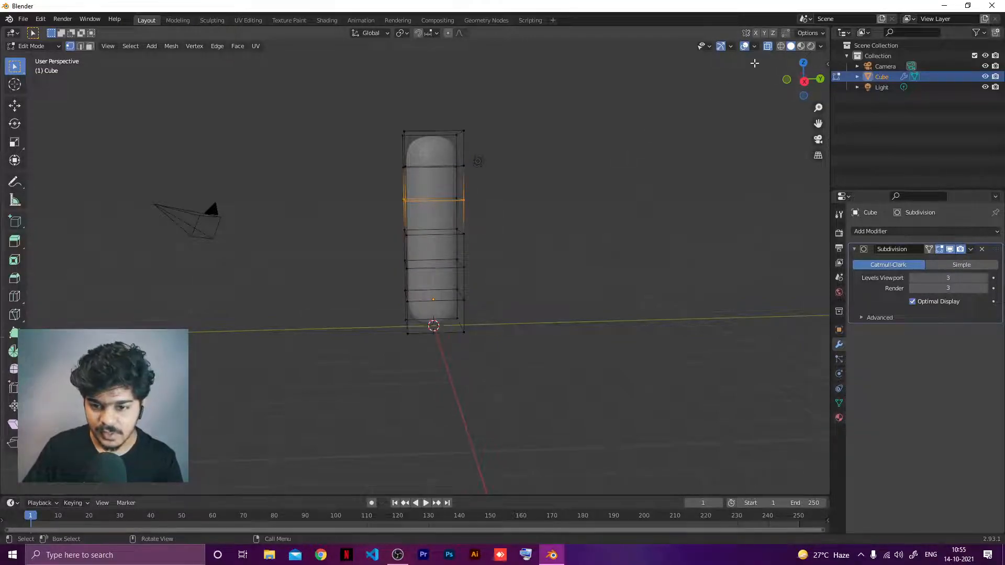
{"action": "left_click", "coordinate": [768, 47]}
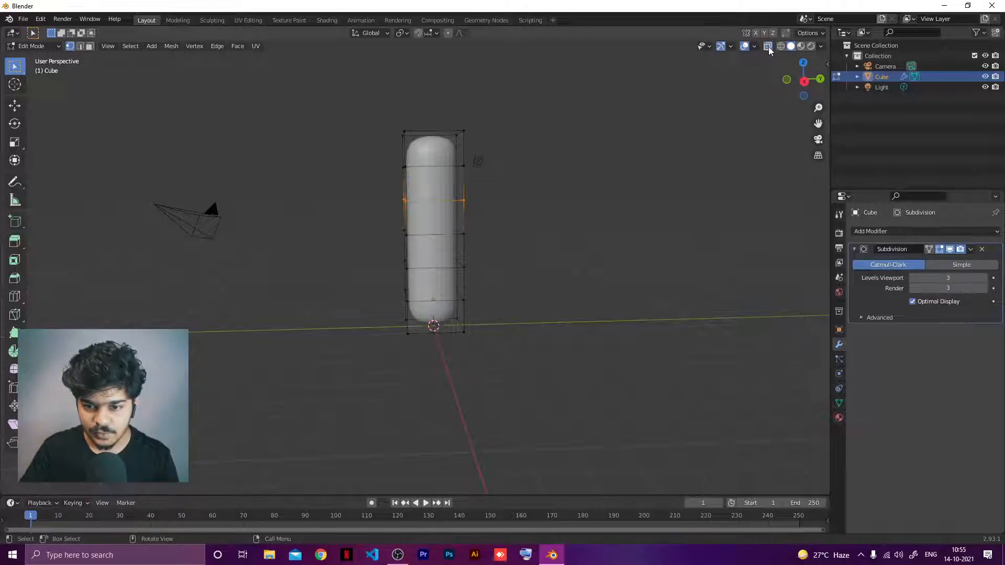
{"action": "left_click", "coordinate": [768, 46]}
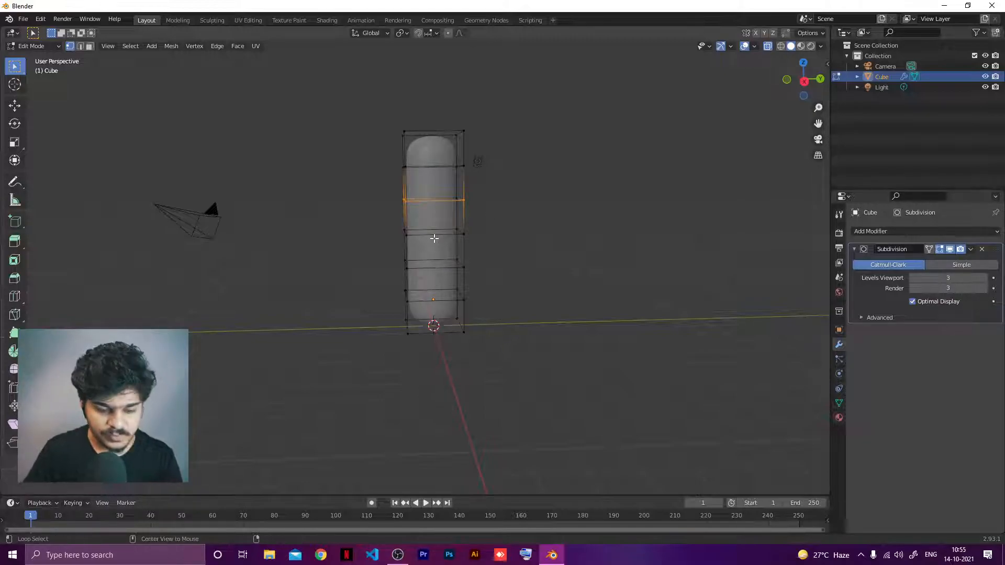
{"action": "key", "text": "alt+z"}
{"action": "key", "text": "alt+z"}
{"action": "middle_click_drag", "start_coordinate": [444, 205], "coordinate": [457, 202]}
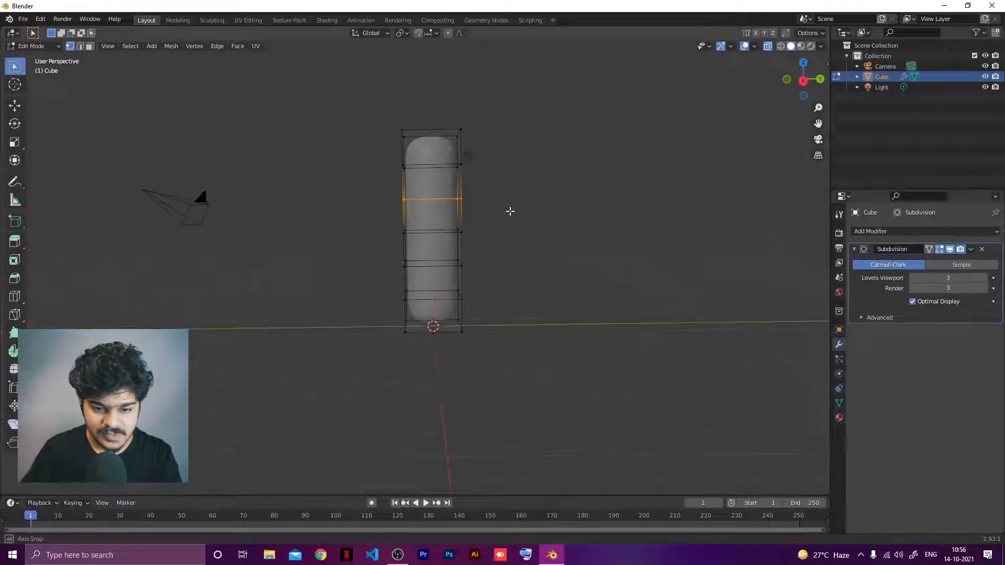
{"action": "key", "text": "KP_1"}
{"action": "key", "text": "s"}
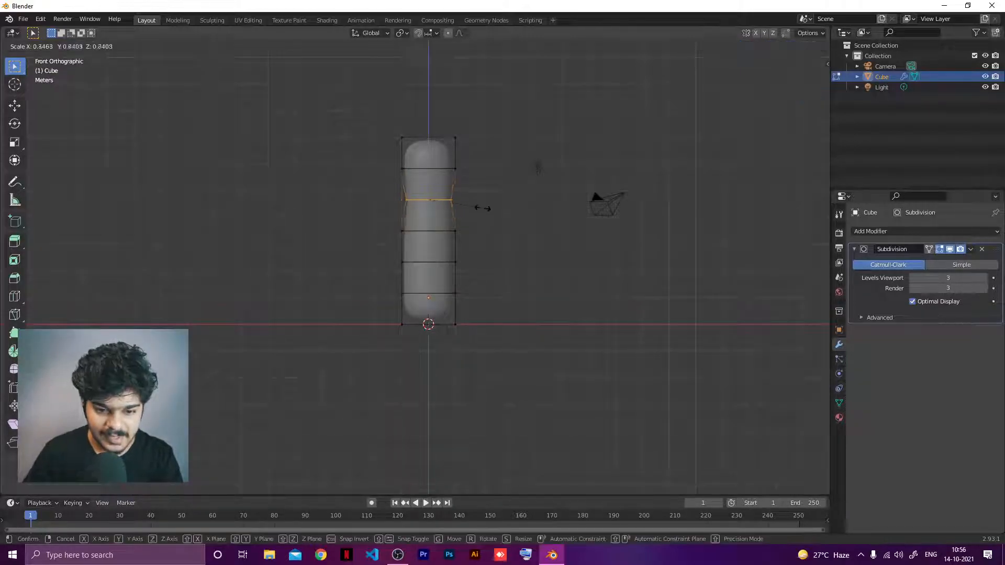
{"action": "left_click", "coordinate": [479, 204]}
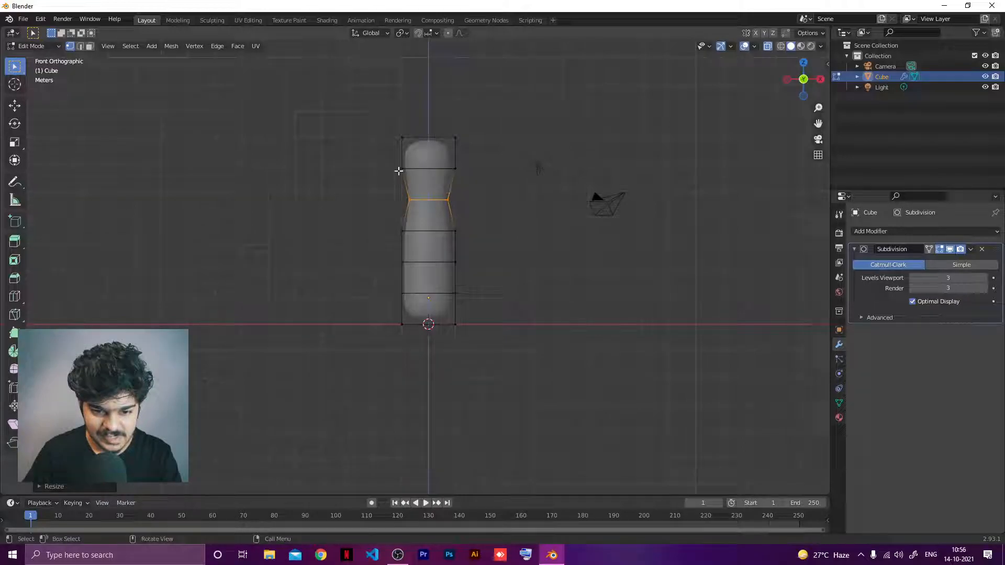
Bring the neighbouring loops closer to the narrow neck, lowering the one above and raising the one below about 0.35 m along Z
{"action": "left_click", "coordinate": [474, 180], "text": "alt"}
{"action": "key", "text": "g"}
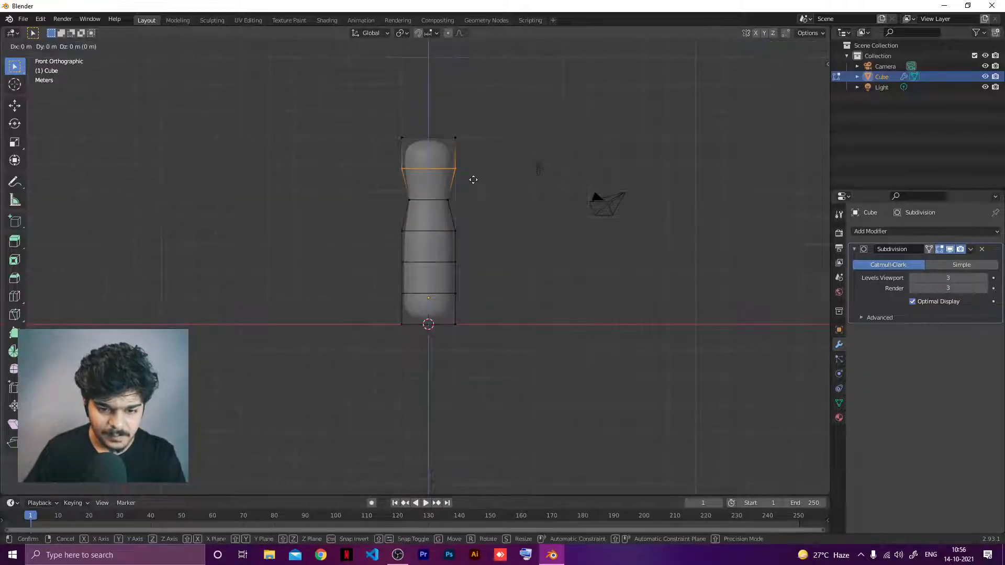
{"action": "left_click", "coordinate": [473, 192]}
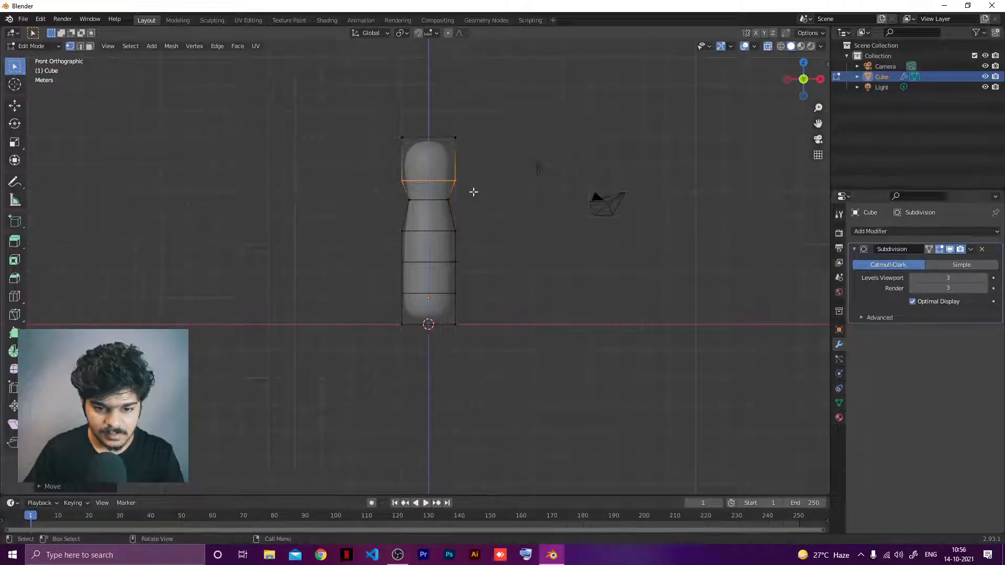
{"action": "left_click", "coordinate": [477, 232], "text": "alt"}
{"action": "key", "text": "g"}
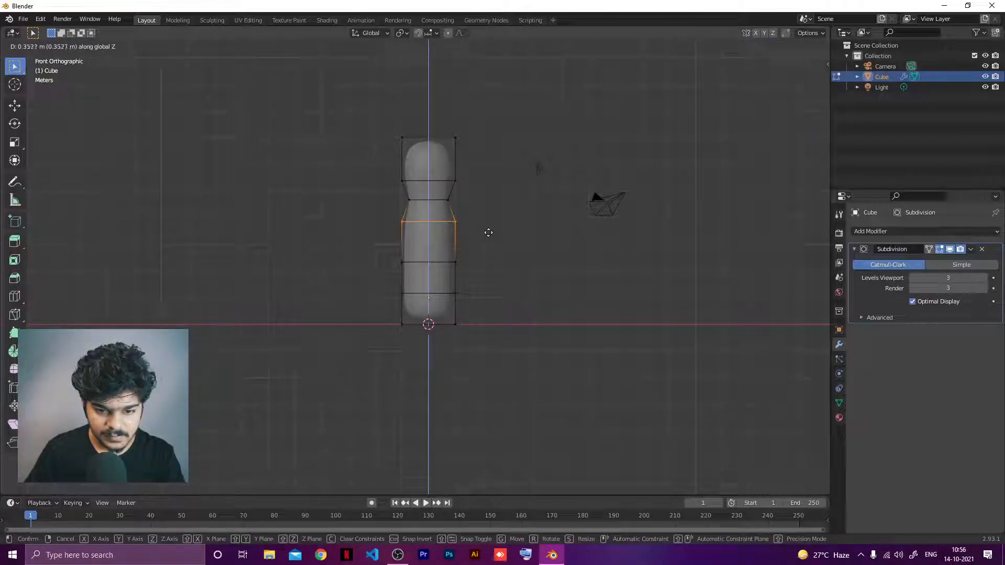
{"action": "left_click", "coordinate": [489, 231]}
Raise the two lowest loop cuts of the mesh by about 0.4 m each
{"action": "left_click", "coordinate": [454, 263], "text": "alt"}
{"action": "key", "text": "g"}
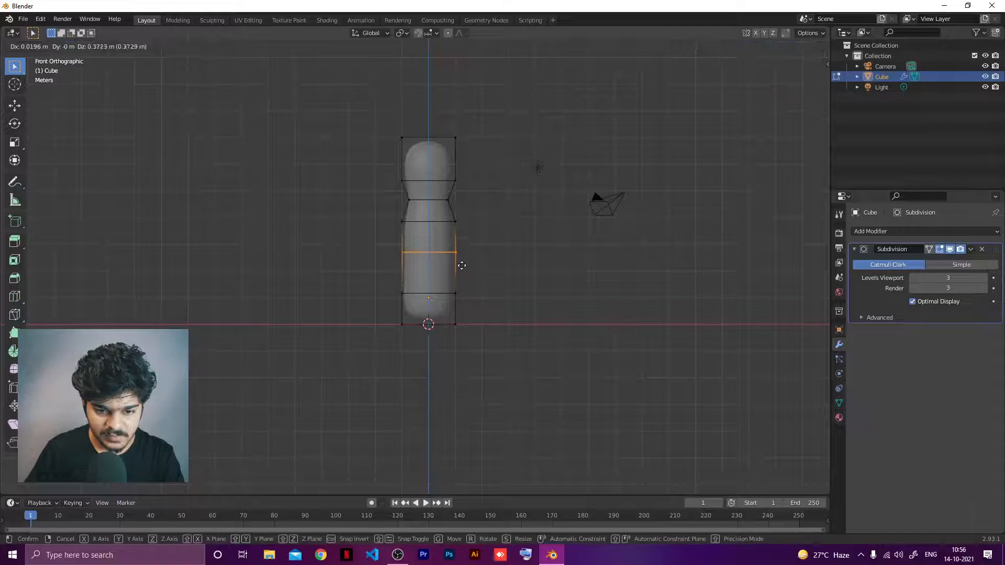
{"action": "left_click", "coordinate": [460, 262]}
{"action": "left_click", "coordinate": [453, 299], "text": "alt"}
{"action": "key", "text": "g"}
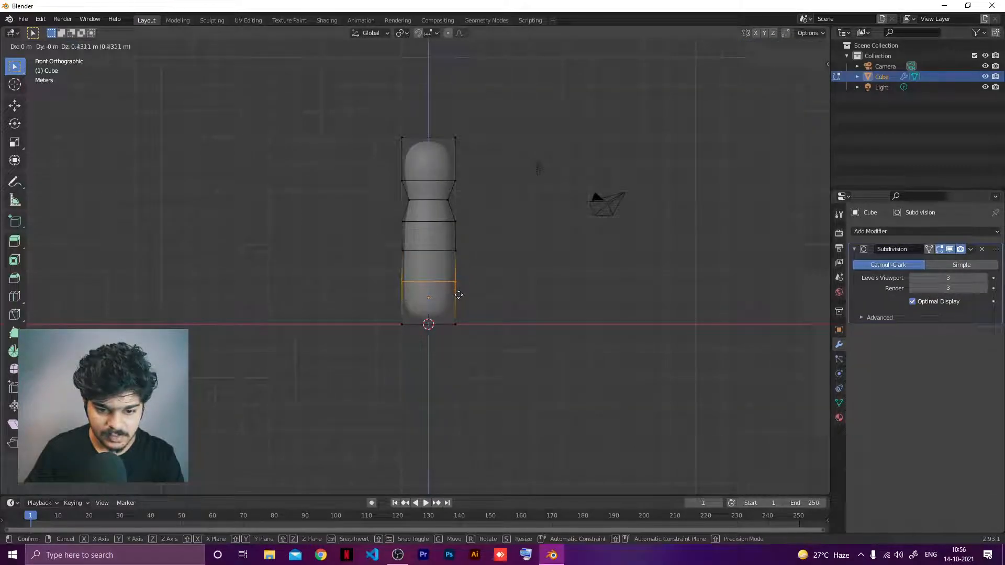
{"action": "left_click", "coordinate": [456, 291]}
Scale the lowest loop cut outward so it is slightly wider than the rest of the body
{"action": "key", "text": "s"}
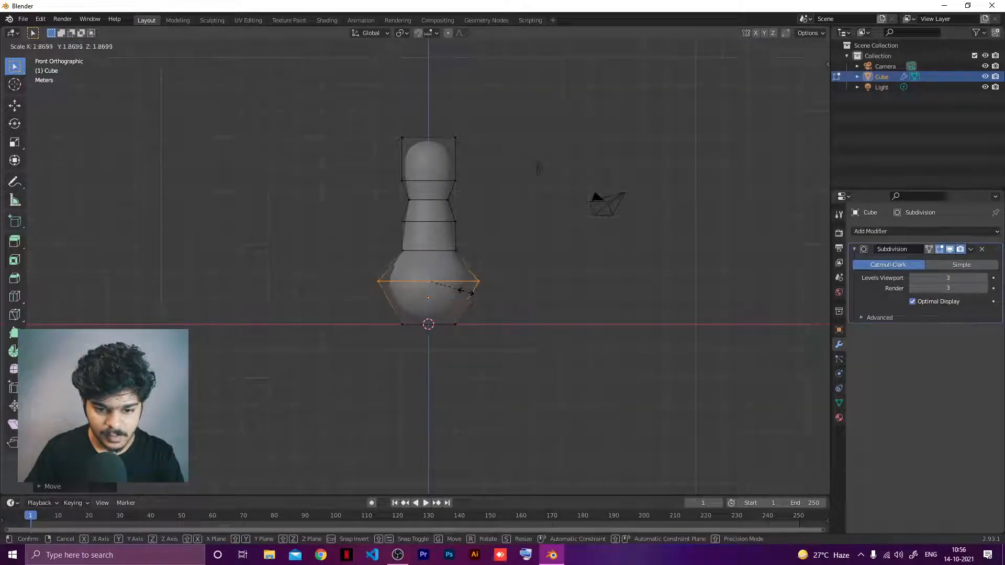
{"action": "left_click", "coordinate": [465, 291]}
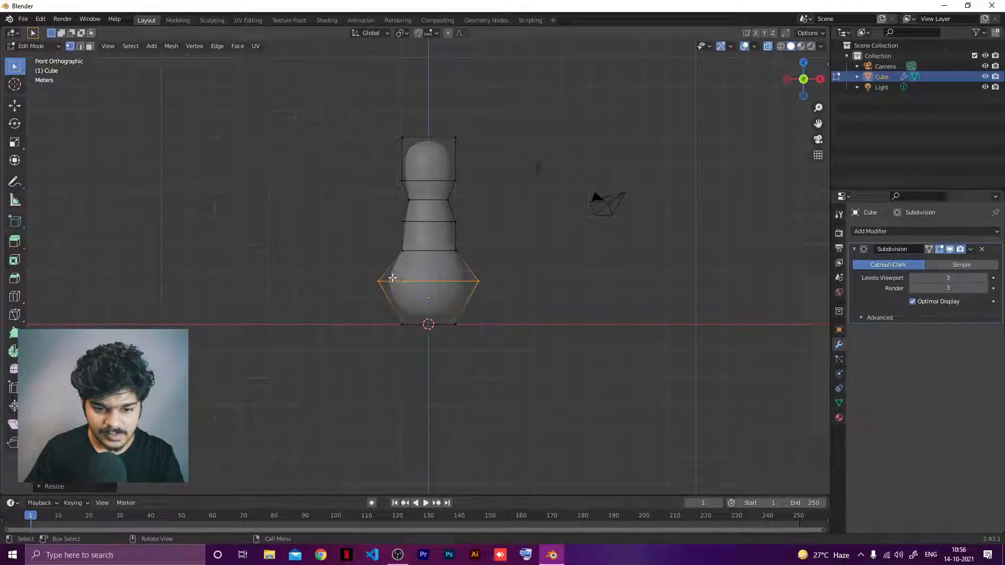
{"action": "key", "text": "s"}
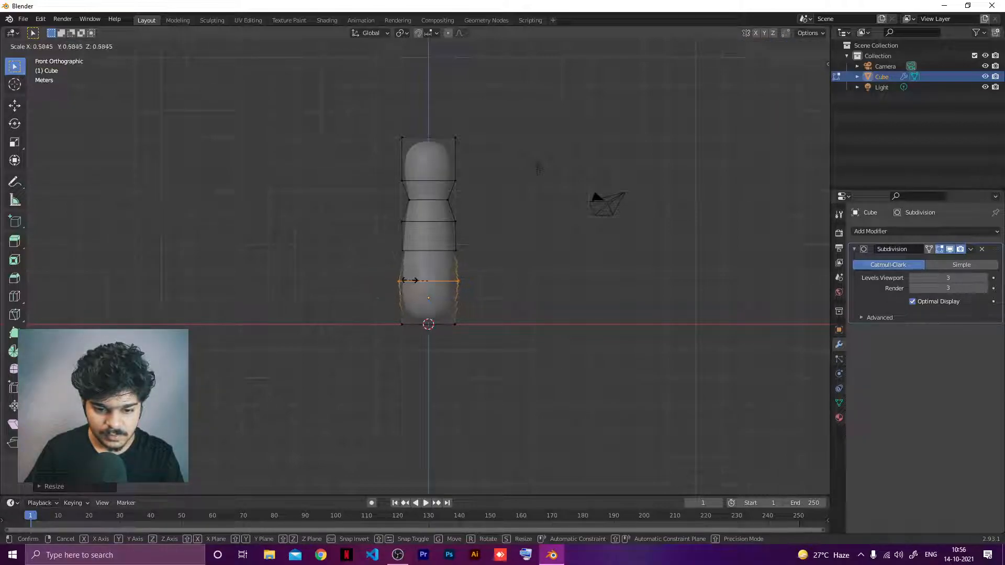
{"action": "left_click", "coordinate": [413, 280]}
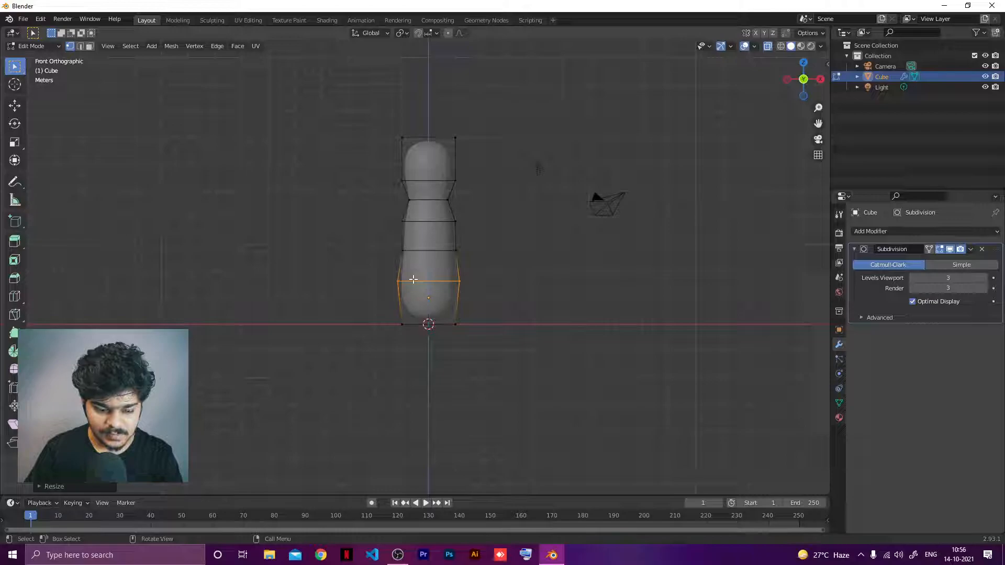
Stretch the whole mesh to about 1.4 times its height along Z and raise it about 1.2 m so its base meets the ground
{"action": "key", "text": "a"}
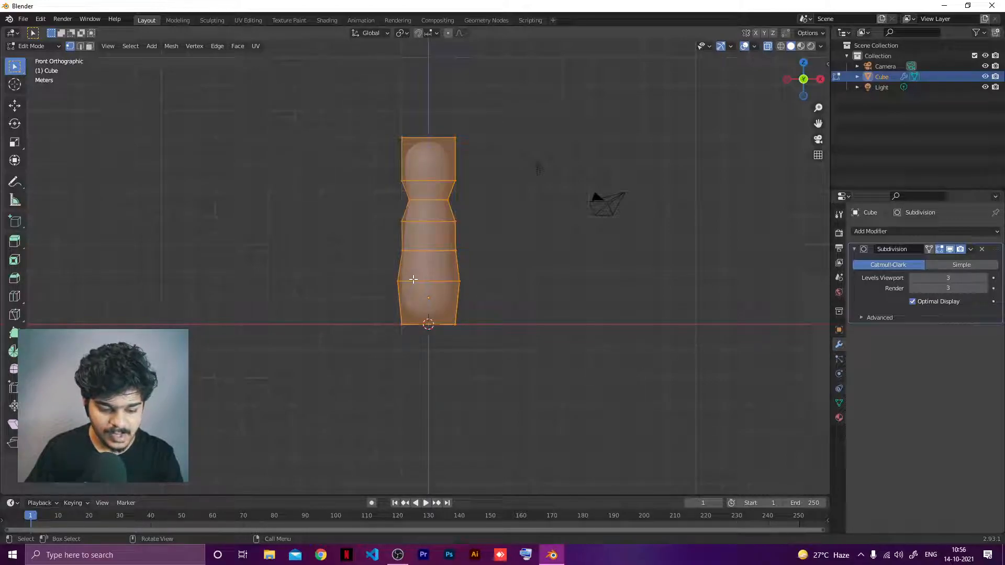
{"action": "key", "text": "s"}
{"action": "key", "text": "z"}
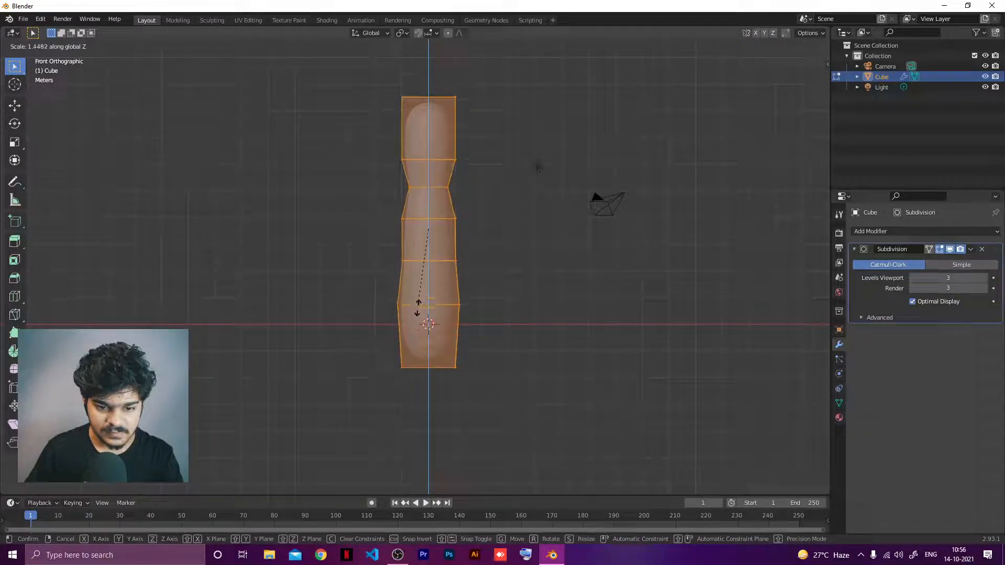
{"action": "left_click", "coordinate": [419, 302]}
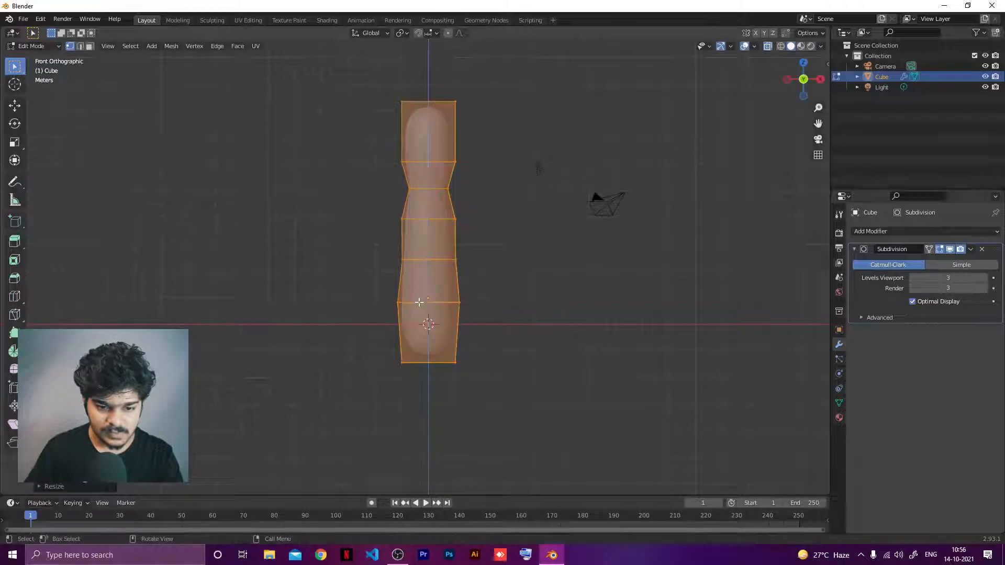
{"action": "key", "text": "g"}
{"action": "key", "text": "z"}
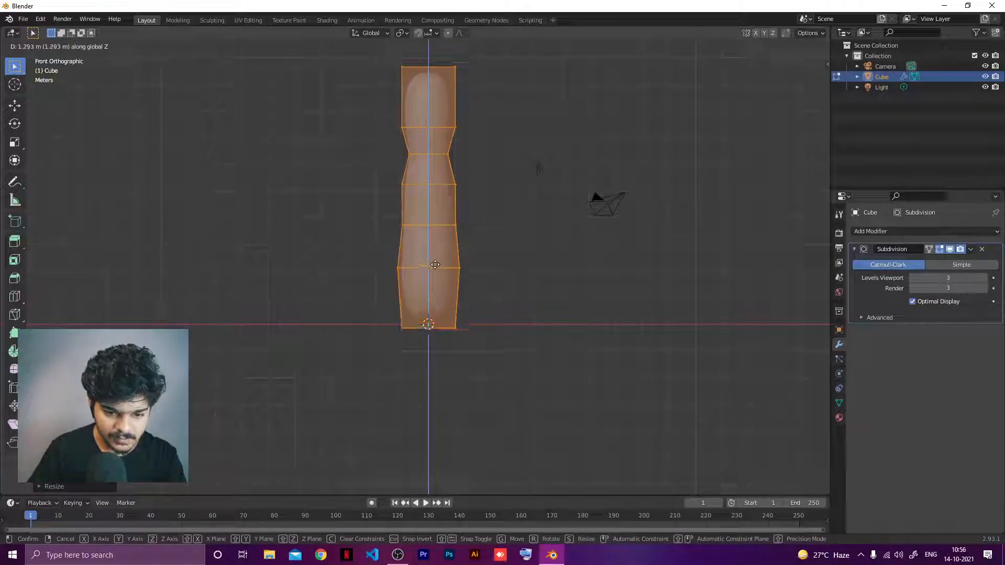
{"action": "left_click", "coordinate": [435, 271]}
{"action": "key", "text": "Tab"}
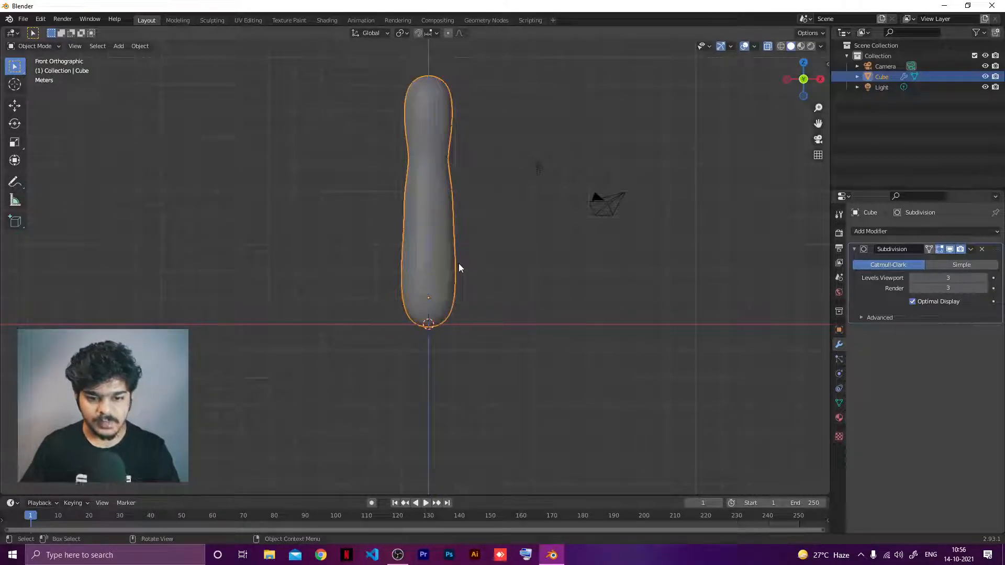
Apply the Subdivision modifier to the column and inspect its mesh in Edit Mode
{"action": "middle_click_drag", "start_coordinate": [458, 263], "coordinate": [523, 251]}
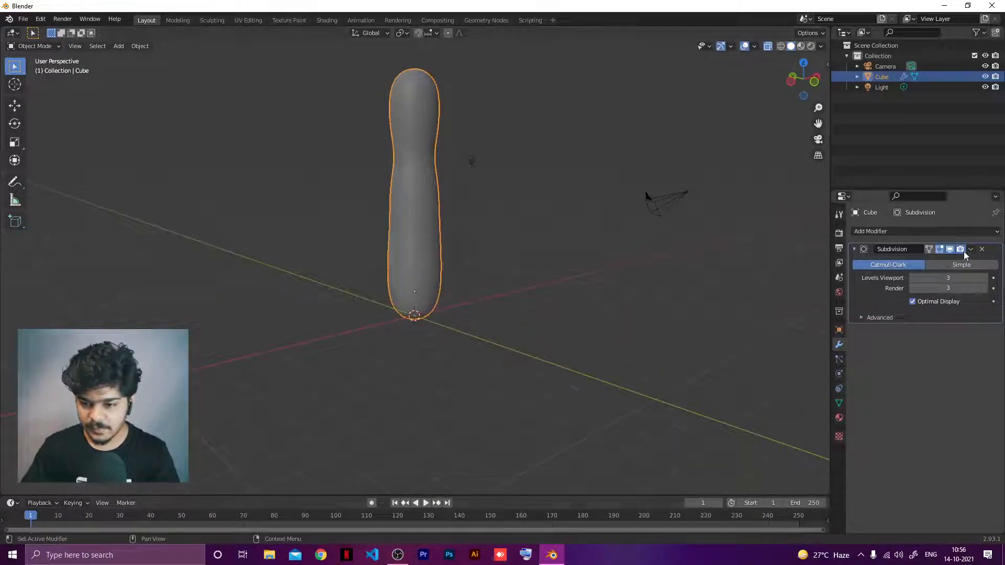
{"action": "left_click", "coordinate": [971, 249]}
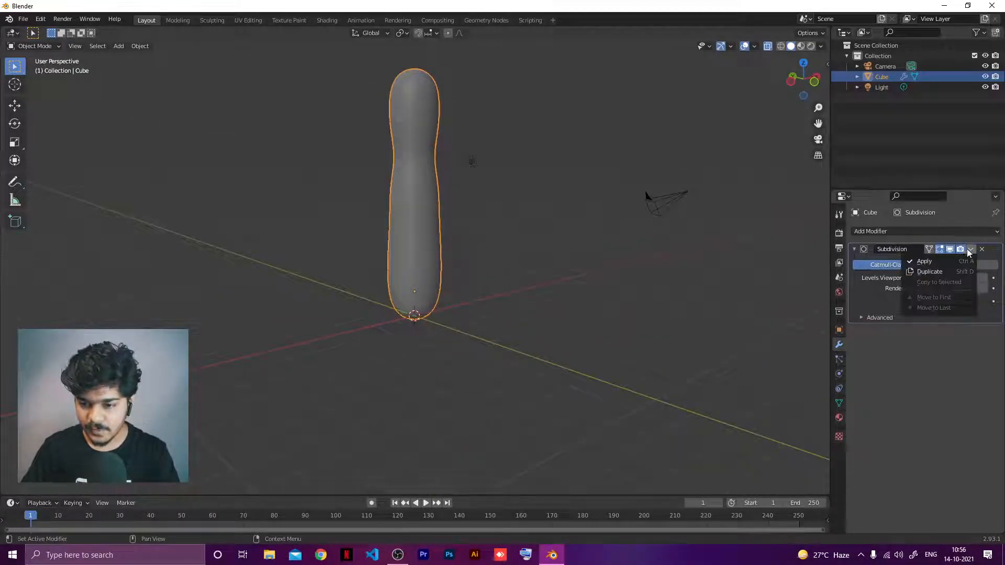
{"action": "left_click", "coordinate": [942, 262]}
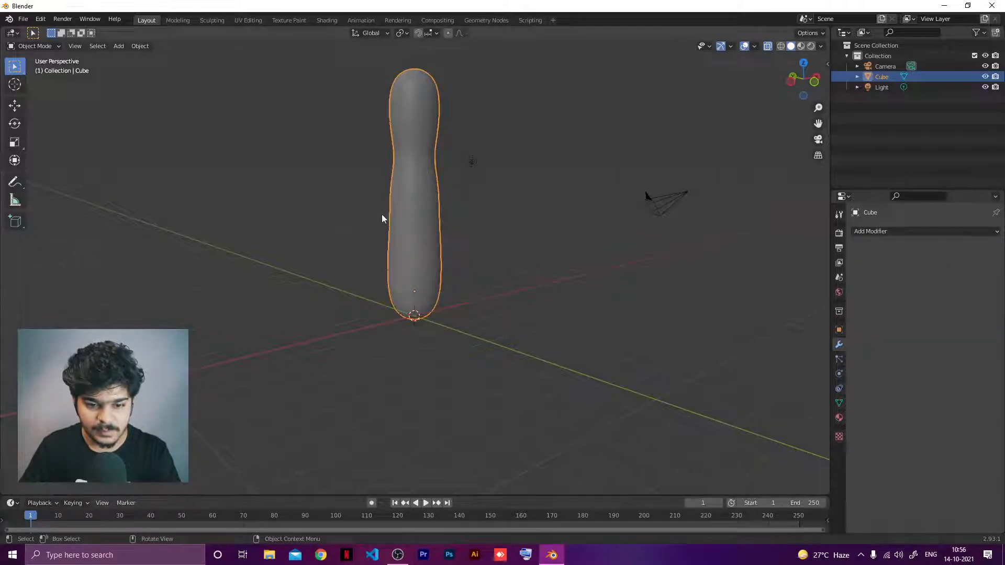
{"action": "key", "text": "Tab"}
{"action": "middle_click_drag", "start_coordinate": [457, 191], "coordinate": [421, 188]}
{"action": "key", "text": "Tab"}
In front view, add an armature at the world origin, at the base of the column
{"action": "key", "text": "KP_1"}
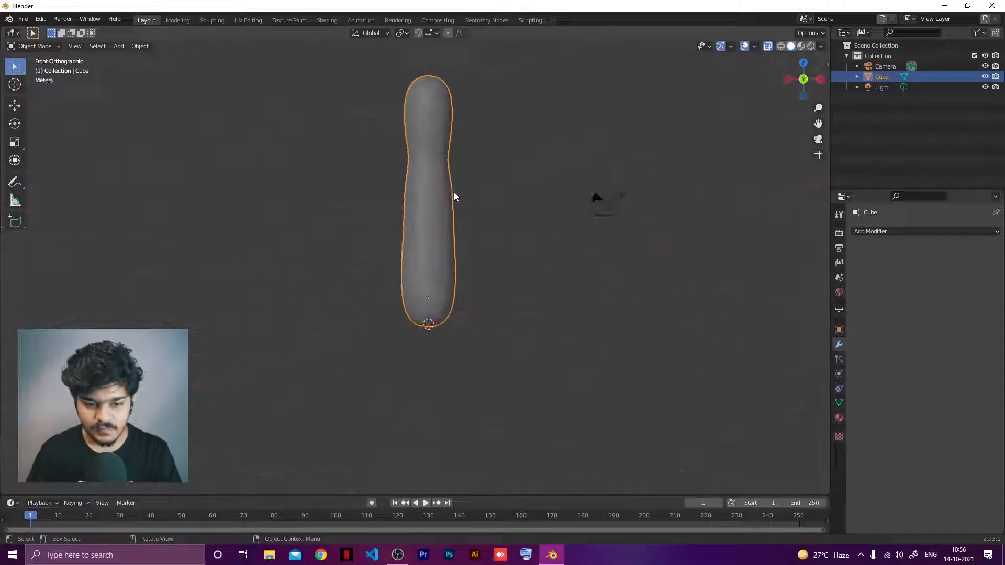
{"action": "key", "text": "shift+a"}
{"action": "mouse_move", "coordinate": [454, 196]}
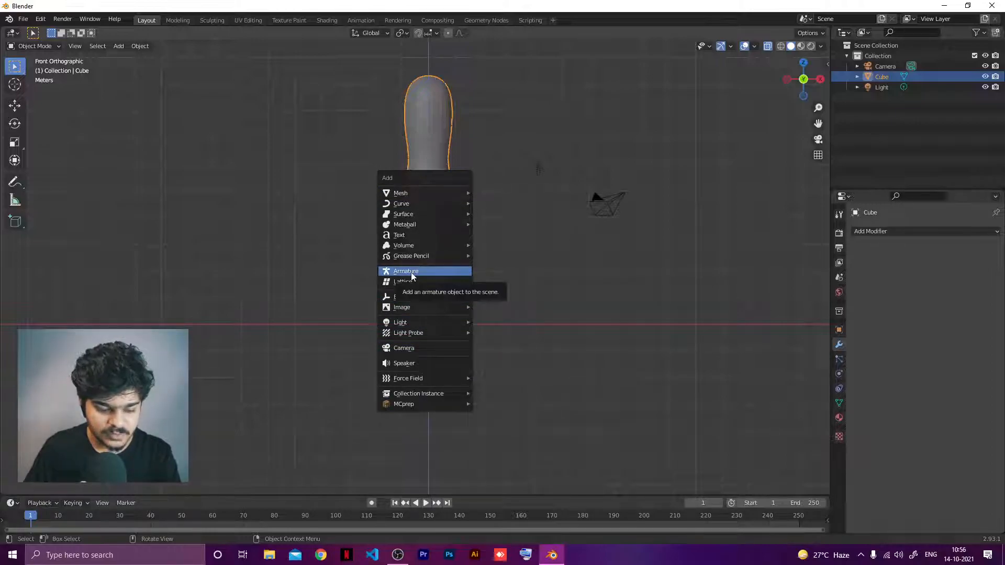
{"action": "left_click", "coordinate": [119, 46]}
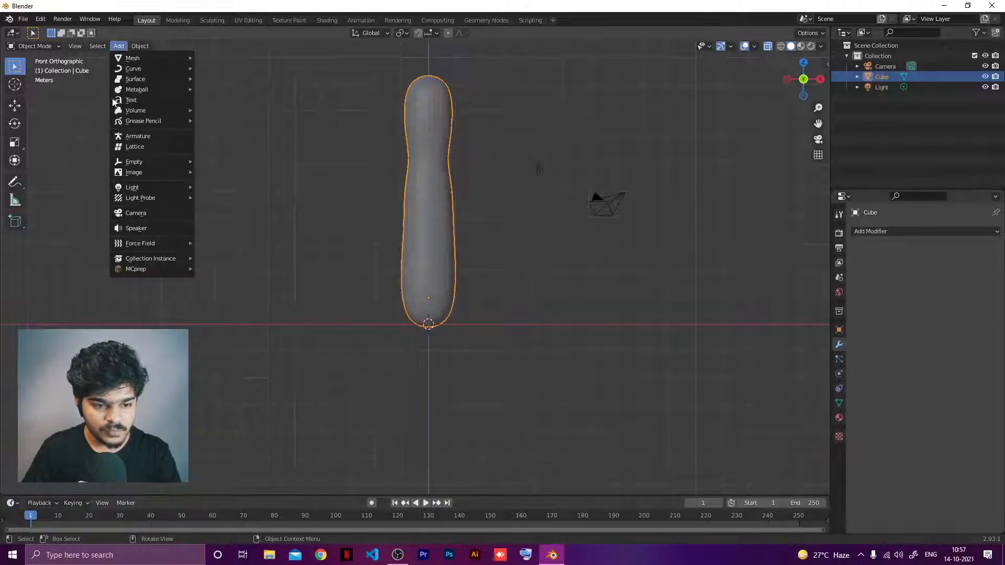
{"action": "key", "text": "shift+a"}
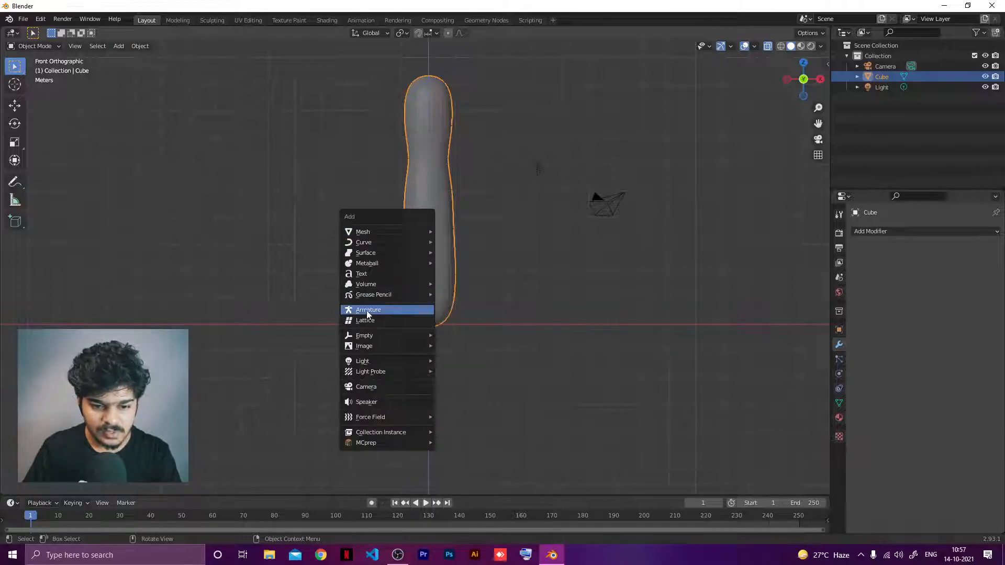
{"action": "left_click", "coordinate": [426, 308]}
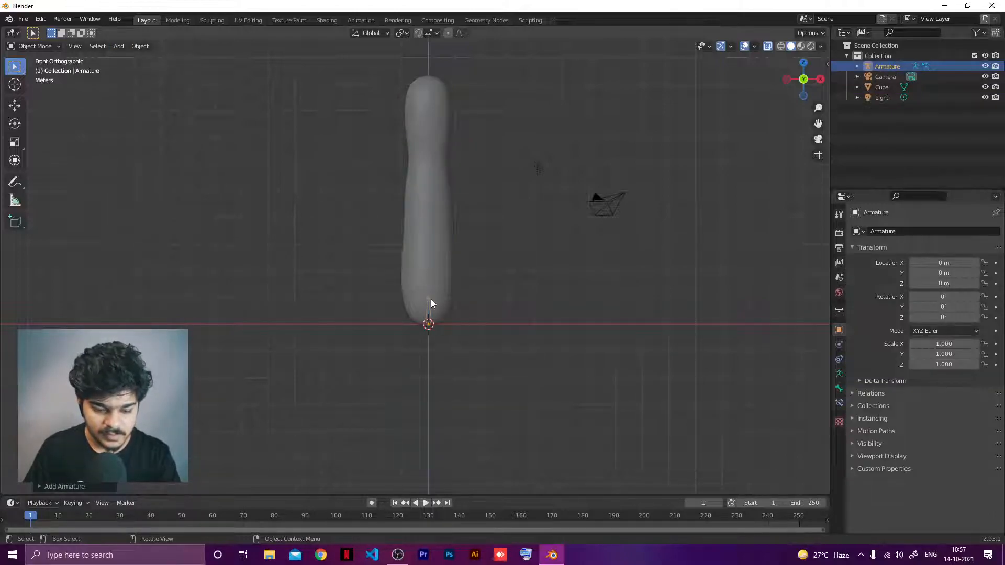
In the armature's Edit Mode, raise the bone's tip about 3.3 m so the bone fills the lower part of the body
{"action": "key", "text": "Tab"}
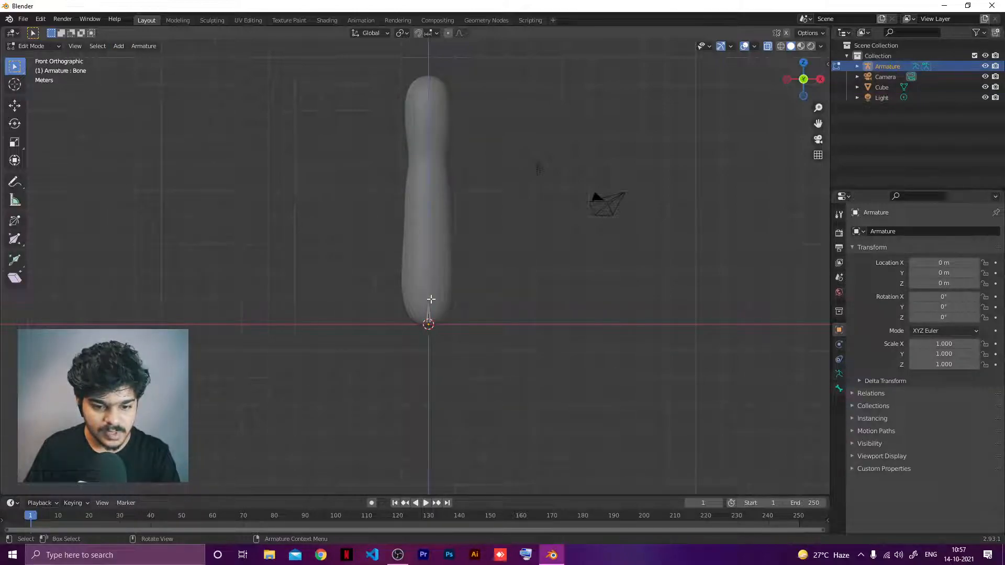
{"action": "left_click", "coordinate": [43, 46]}
{"action": "left_click", "coordinate": [36, 72]}
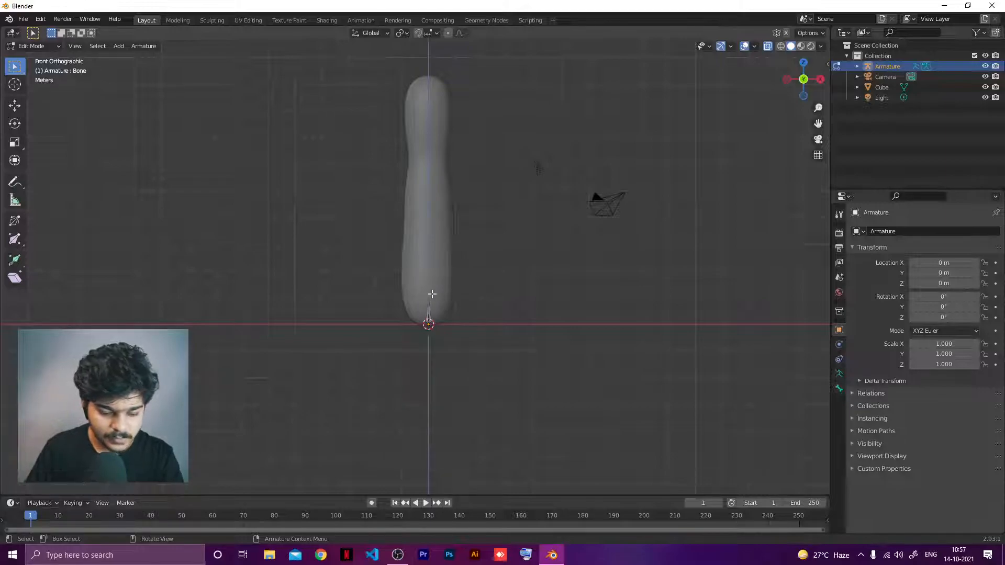
{"action": "key", "text": "g"}
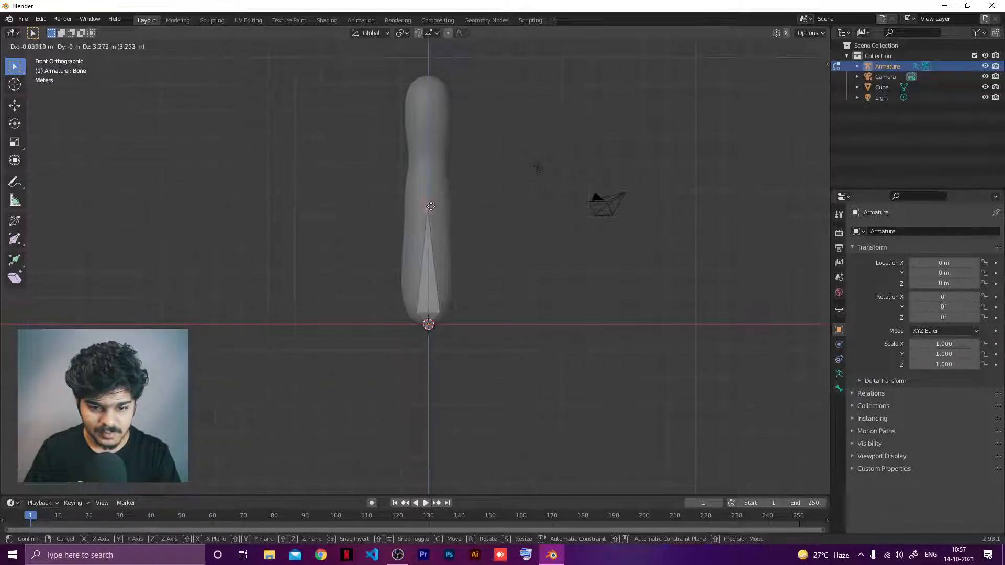
{"action": "left_click", "coordinate": [431, 207]}
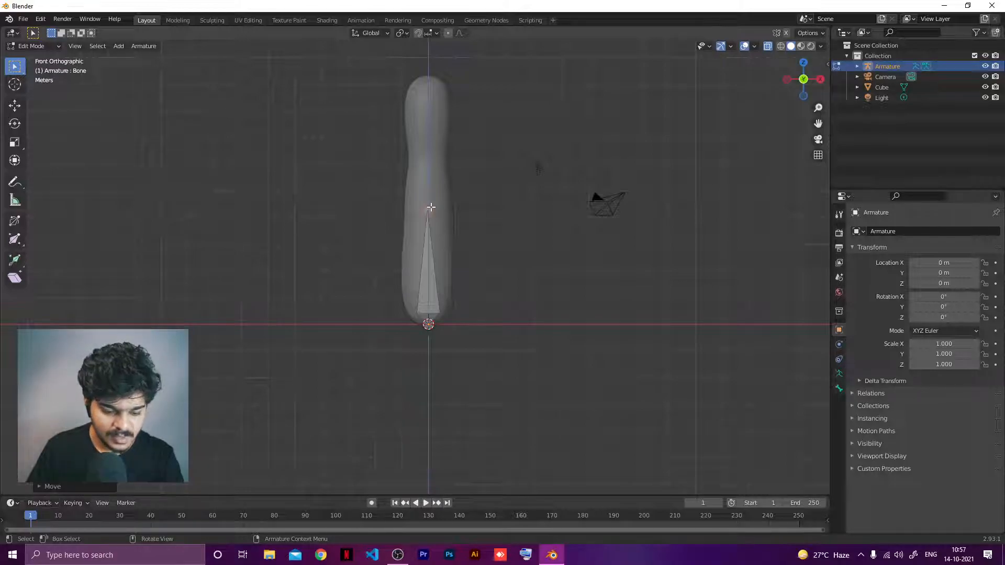
Extrude two more bones upward, one about 1.9 m long to the neck and one about 3 m long to the column's top
{"action": "key", "text": "e"}
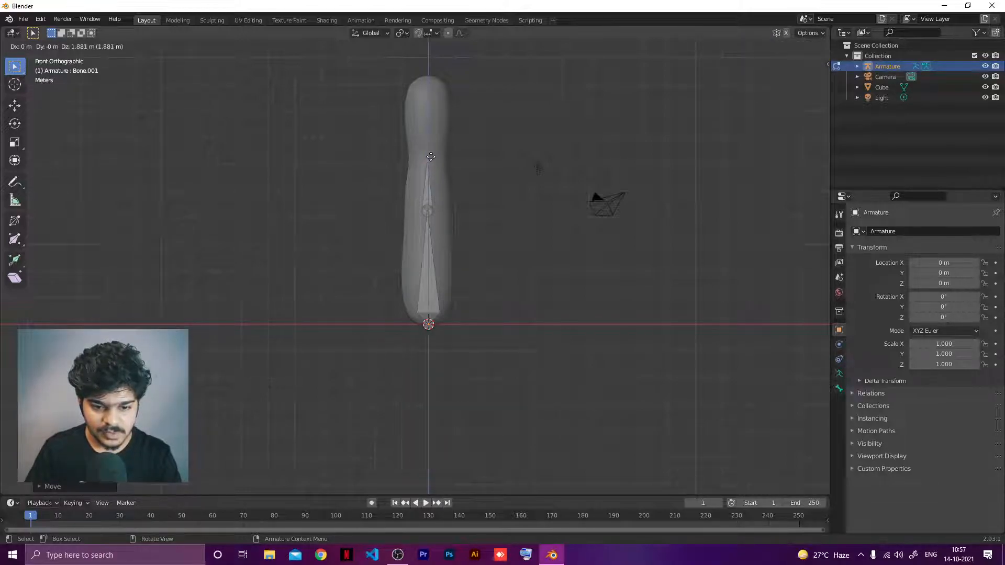
{"action": "left_click", "coordinate": [431, 157]}
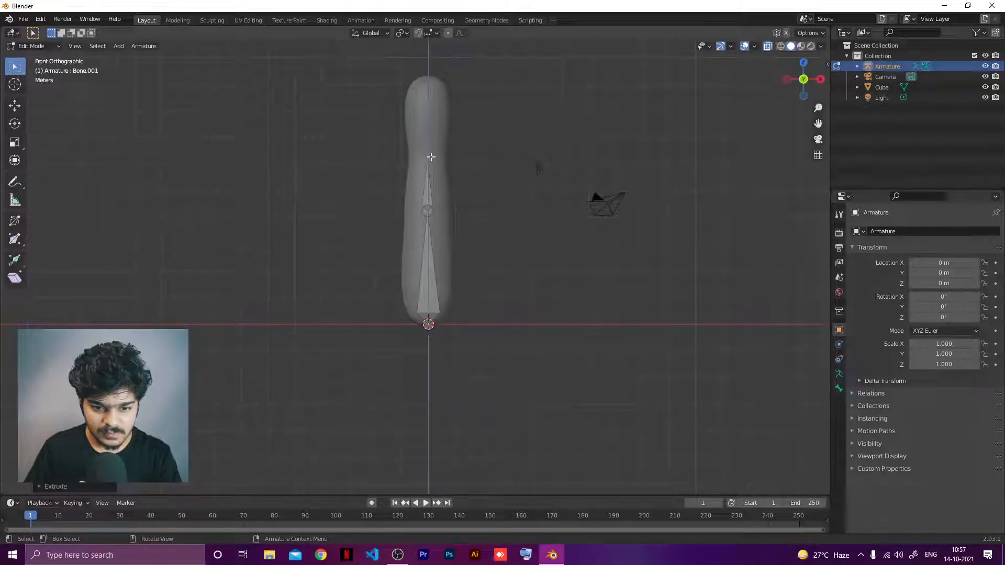
{"action": "key", "text": "e"}
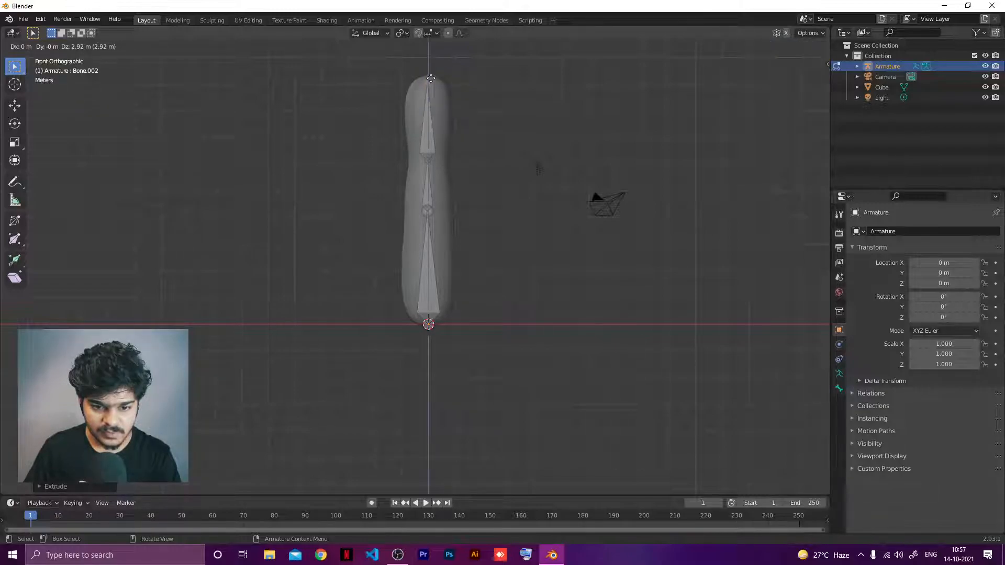
{"action": "left_click", "coordinate": [430, 76]}
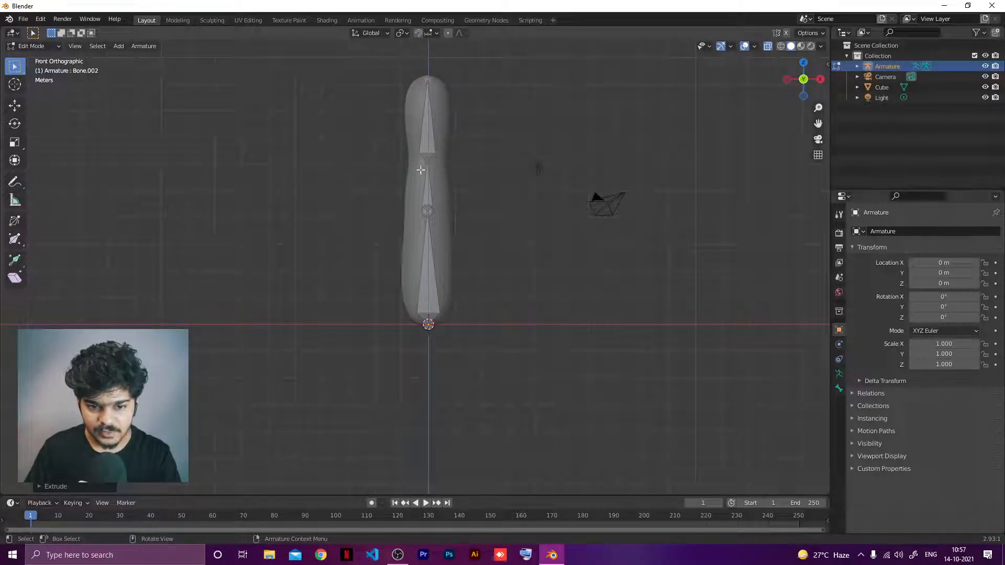
Raise the joint between the upper two bones by about 0.2 m and check the bone chain's alignment inside the body
{"action": "left_click", "coordinate": [407, 147]}
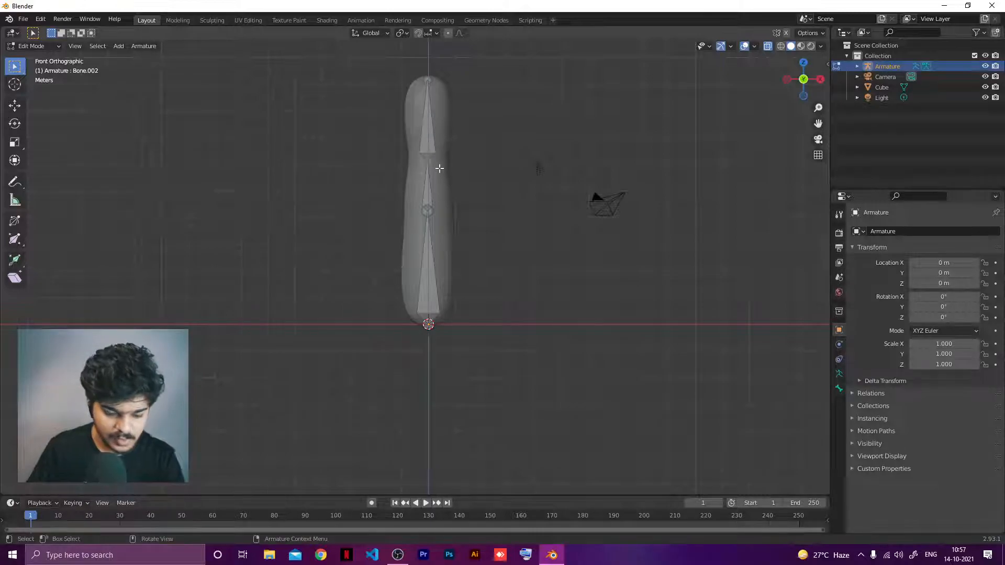
{"action": "key", "text": "g"}
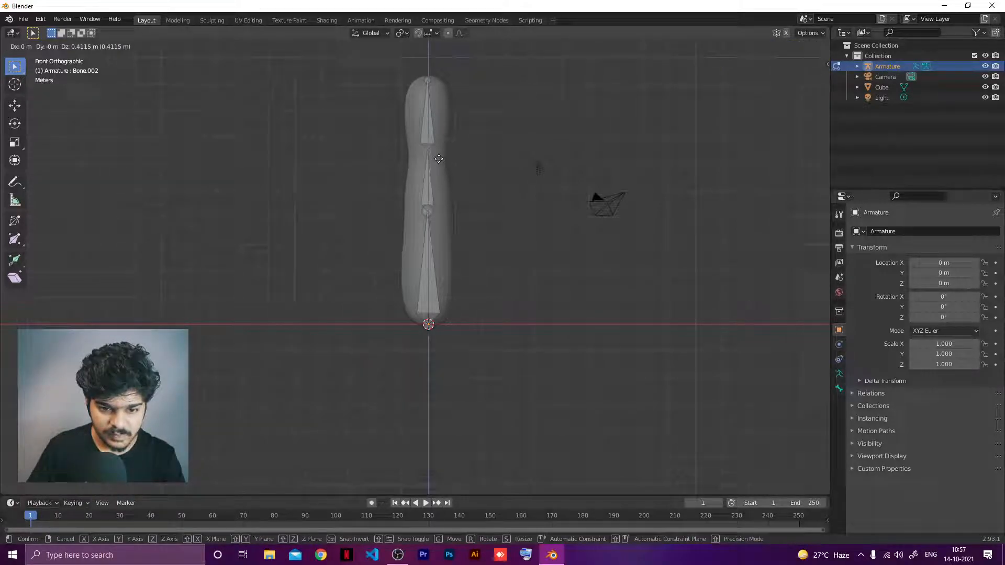
{"action": "left_click", "coordinate": [438, 163]}
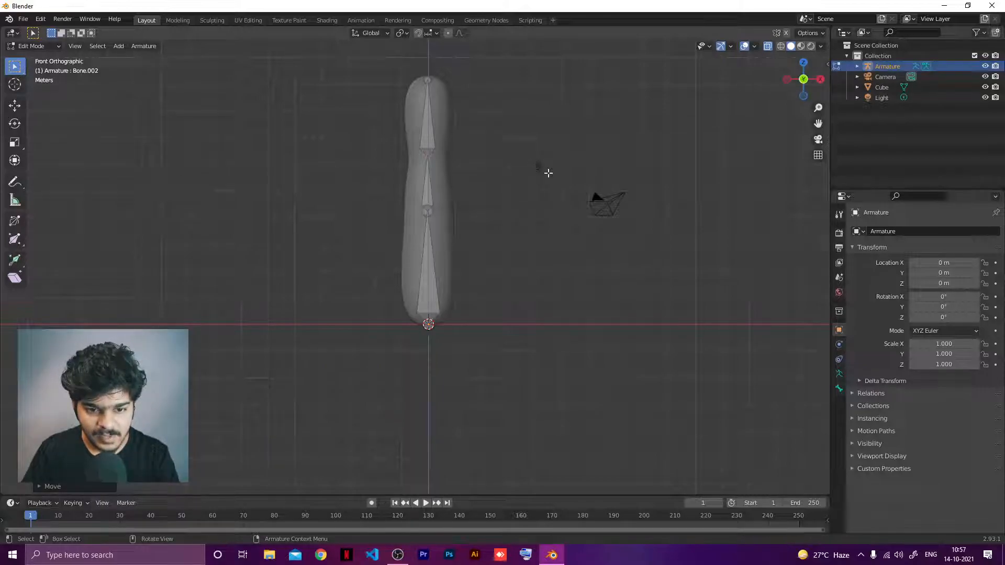
{"action": "middle_click_drag", "start_coordinate": [548, 172], "coordinate": [535, 195]}
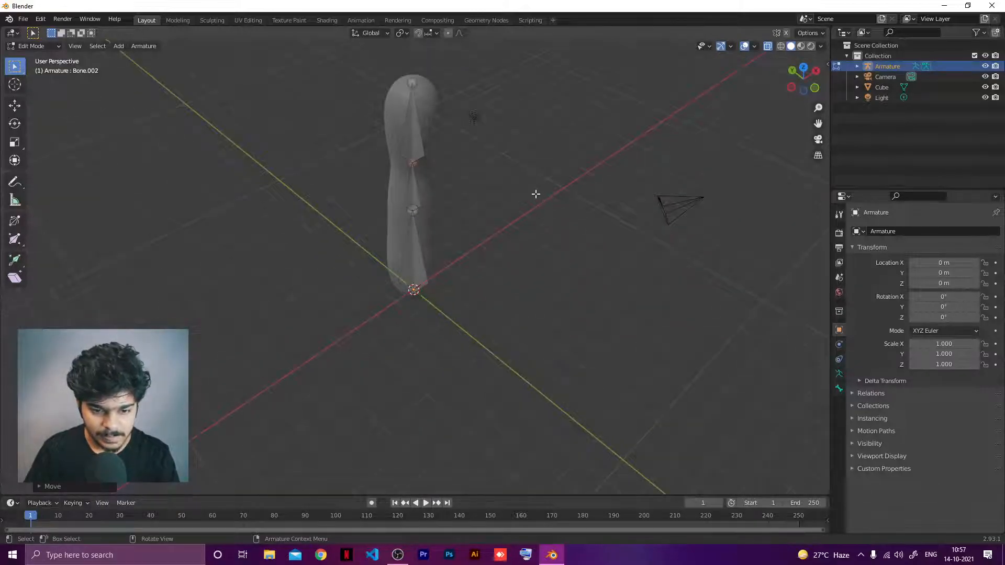
{"action": "key", "text": "KP_1"}
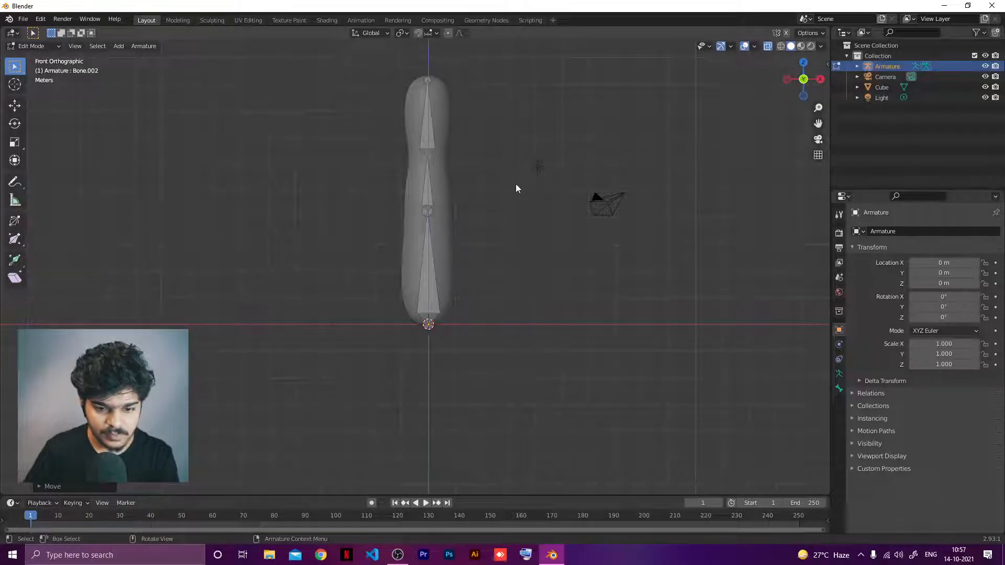
Switch the armature to Pose Mode and select all three bones from the lowest to the topmost
{"action": "key", "text": "Tab"}
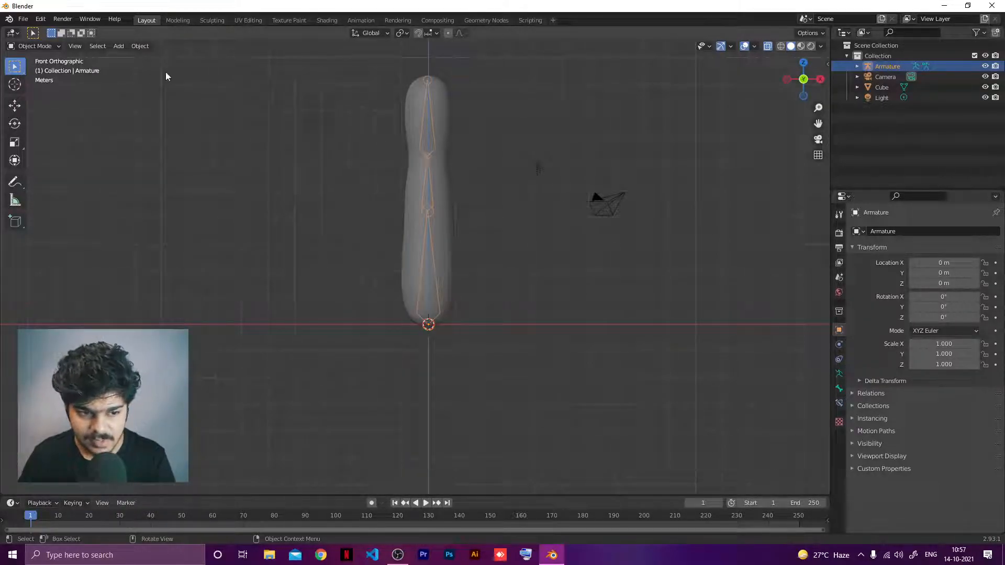
{"action": "left_click", "coordinate": [46, 48]}
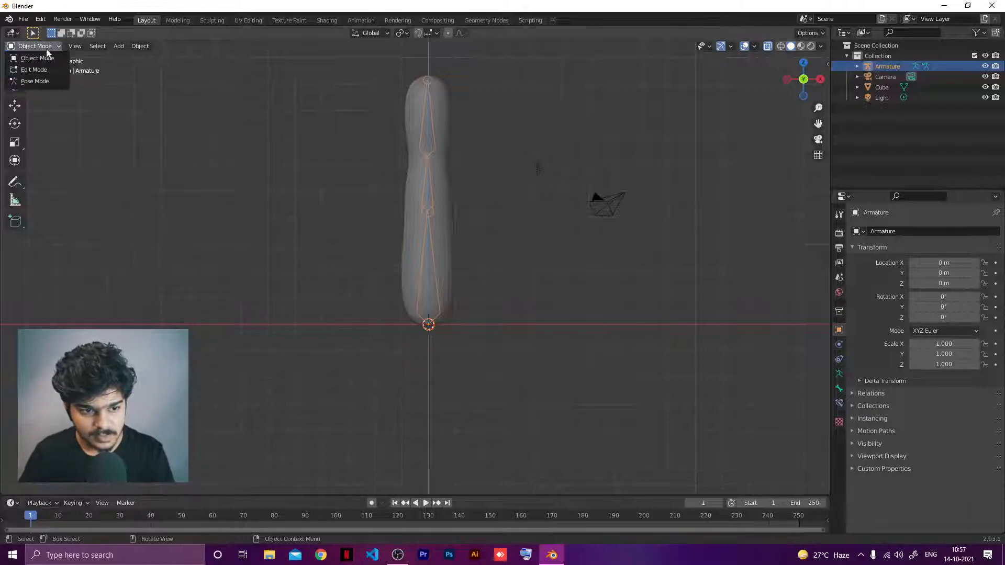
{"action": "left_click", "coordinate": [32, 83]}
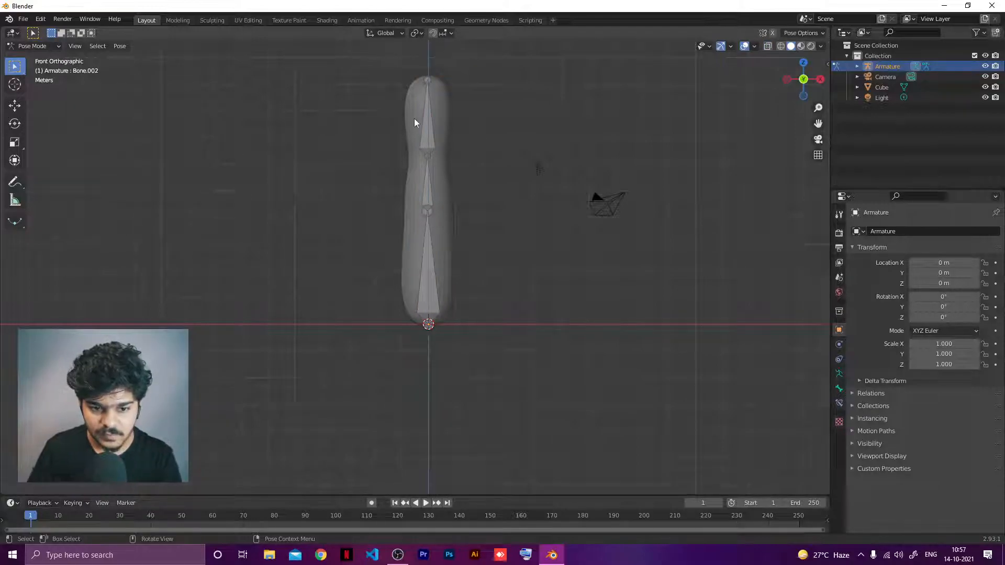
{"action": "left_click", "coordinate": [427, 83]}
{"action": "left_click", "coordinate": [431, 254]}
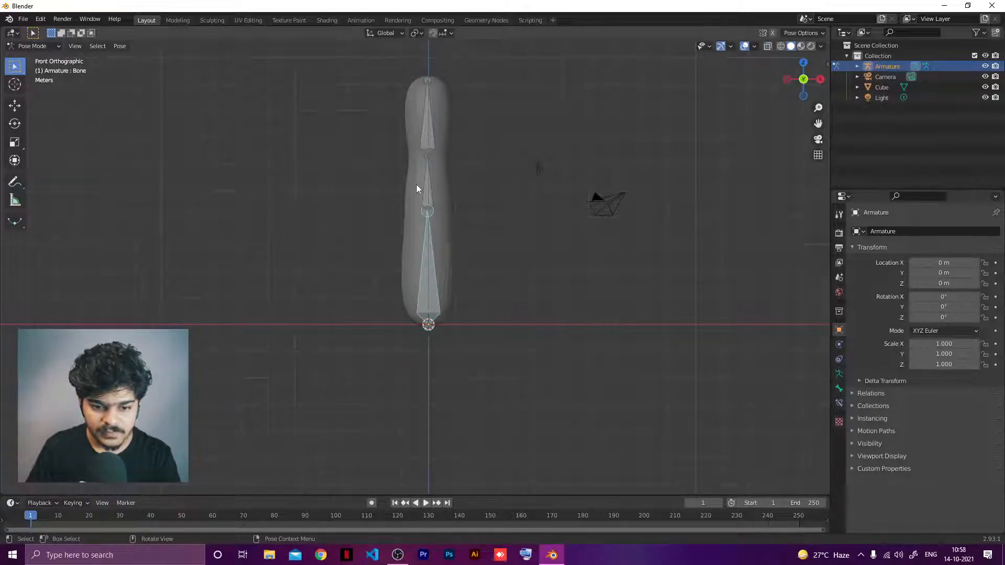
{"action": "left_click", "coordinate": [423, 187], "text": "shift"}
{"action": "left_click", "coordinate": [427, 134], "text": "shift"}
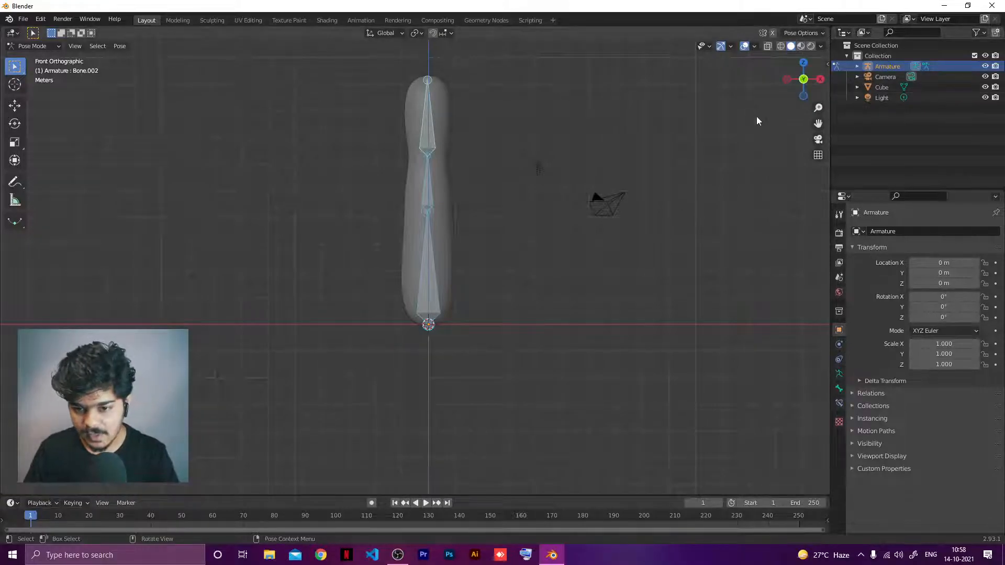
Enable Auto IK in the armature's pose options and try bending the bone chain by moving the topmost bone
{"action": "key", "text": "n"}
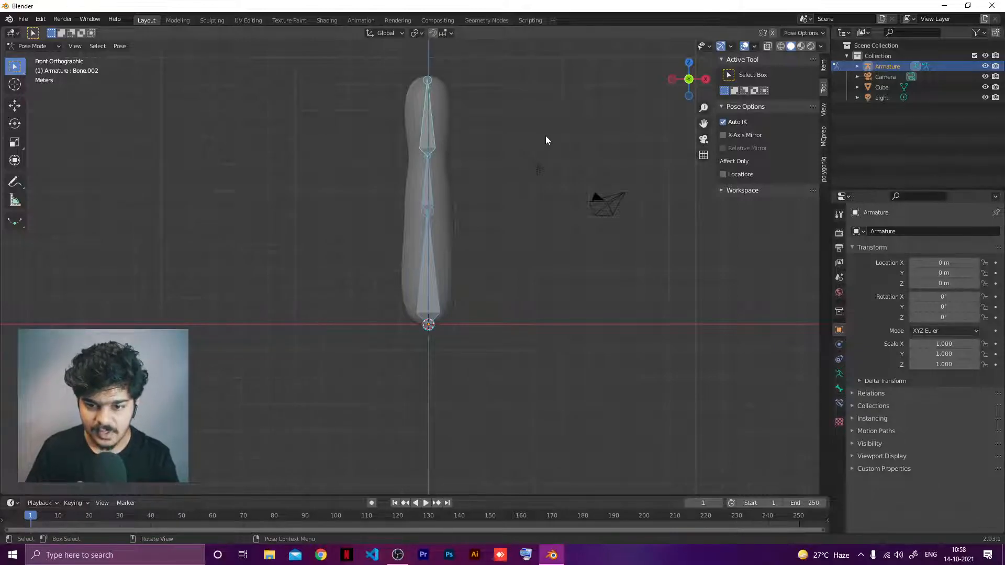
{"action": "left_click", "coordinate": [442, 94]}
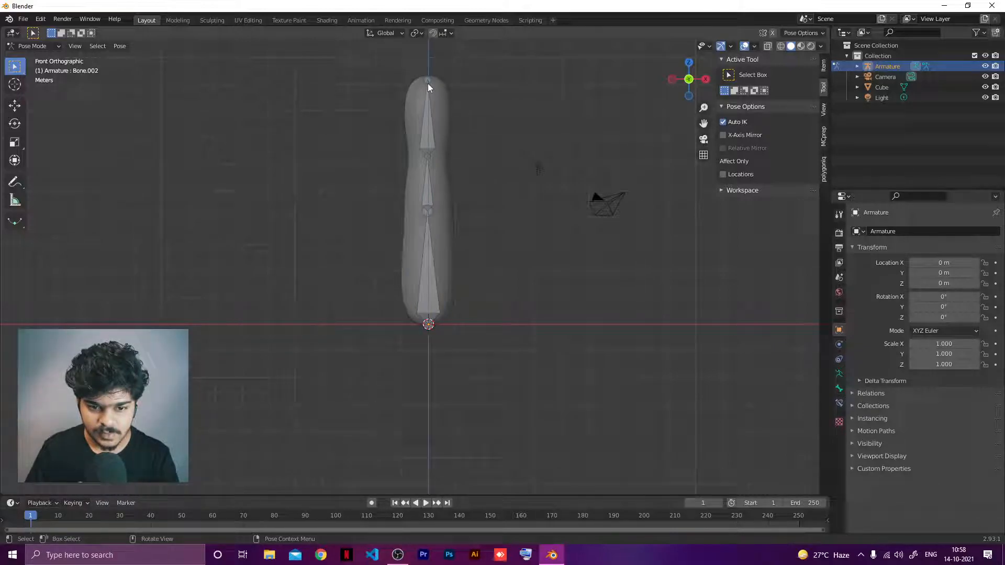
{"action": "left_click", "coordinate": [428, 83]}
{"action": "key", "text": "g"}
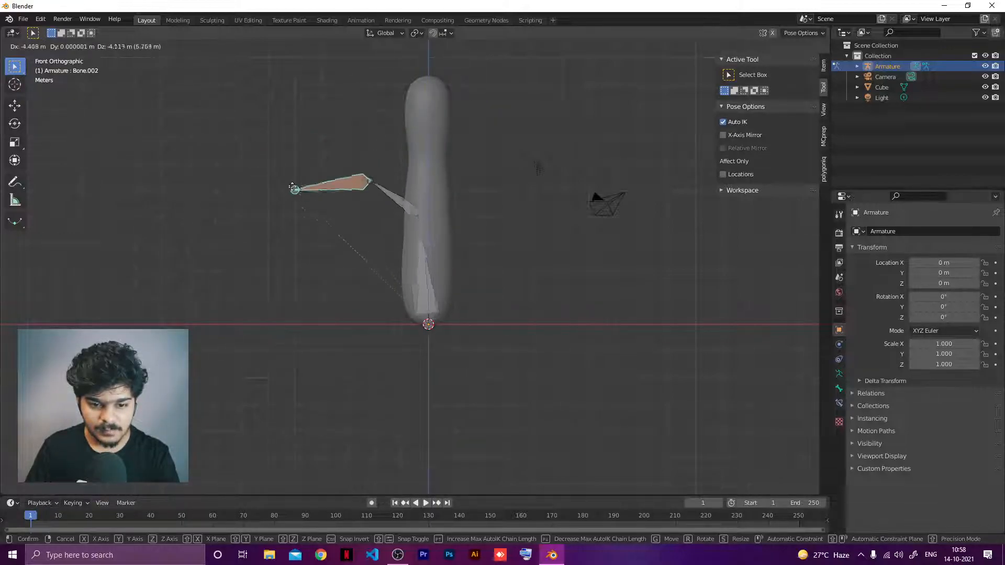
{"action": "key", "text": "Escape"}
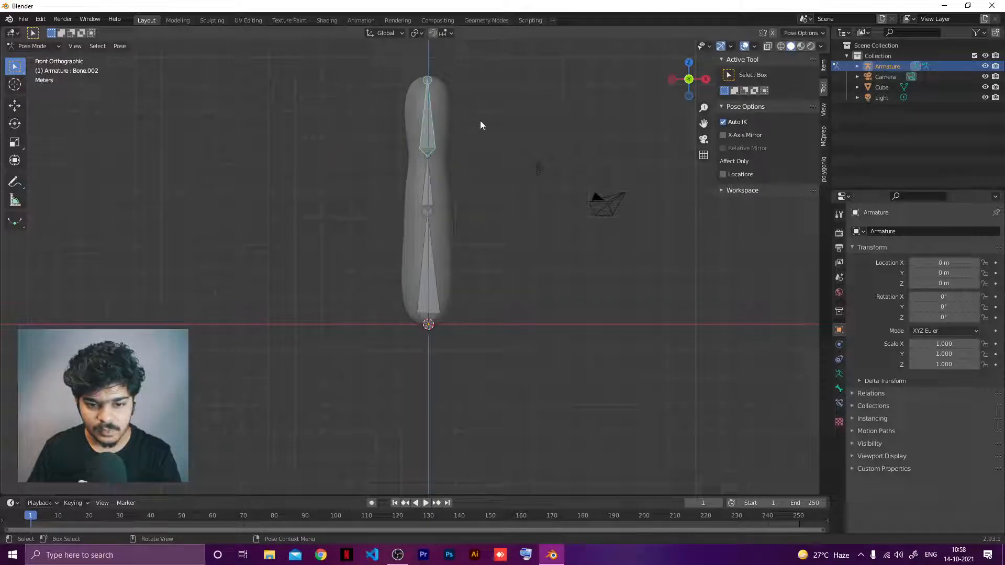
Test the bone chain's bend once more with the topmost bone, then return the armature to Object Mode
{"action": "key", "text": "g"}
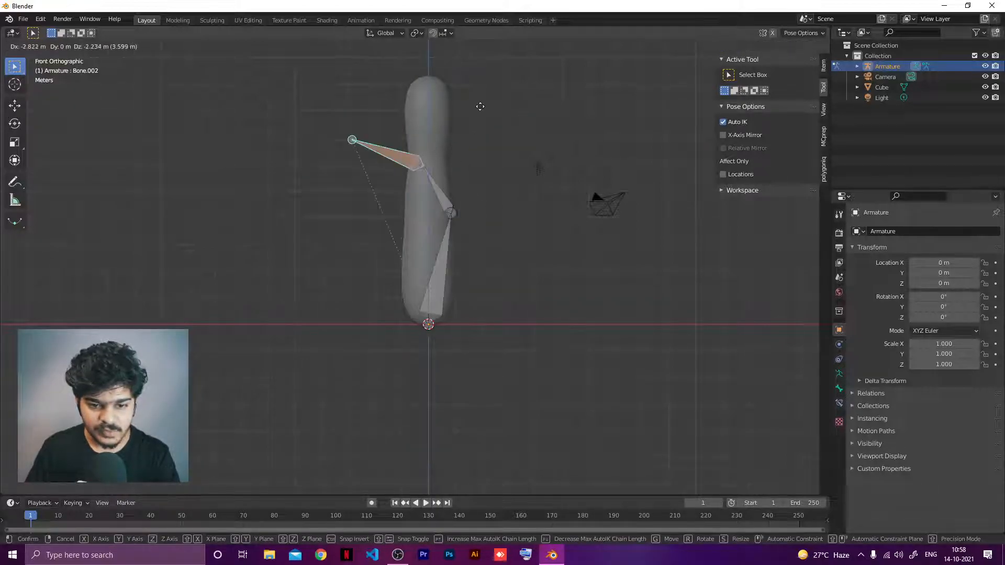
{"action": "key", "text": "Escape"}
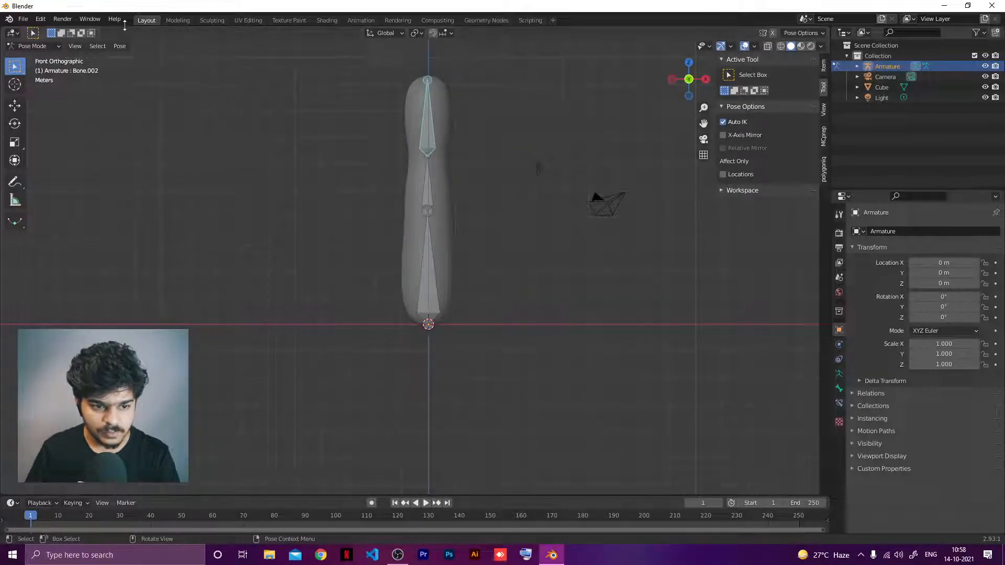
{"action": "left_click", "coordinate": [45, 48]}
{"action": "left_click", "coordinate": [33, 58]}
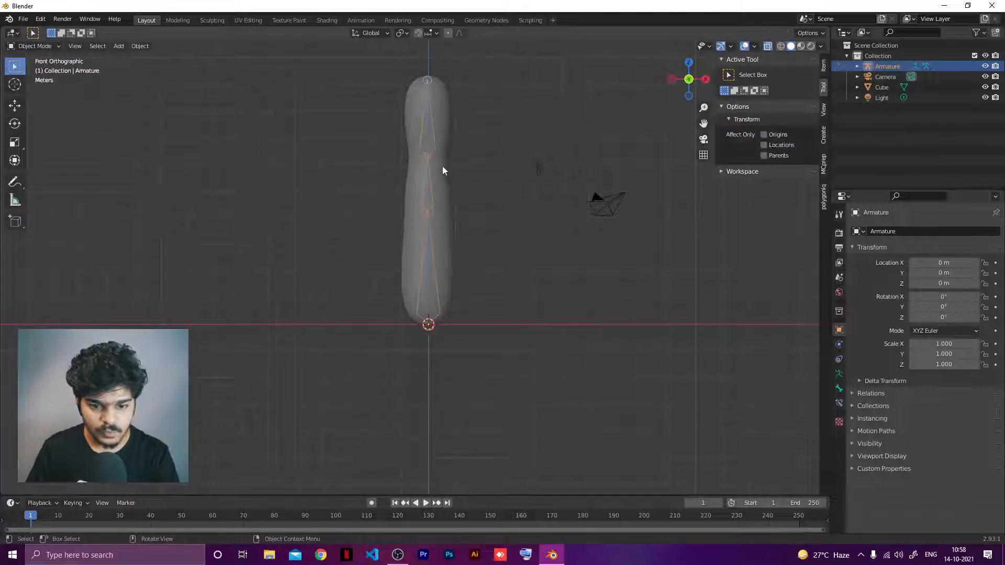
{"action": "left_click", "coordinate": [443, 114], "text": "shift"}
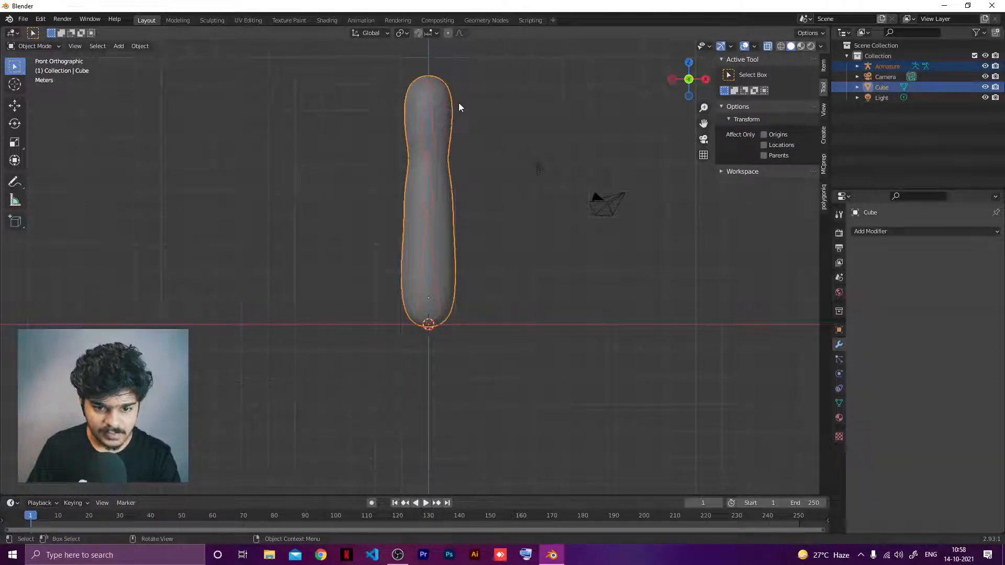
{"action": "left_click", "coordinate": [444, 104]}
{"action": "left_click", "coordinate": [426, 109], "text": "shift"}
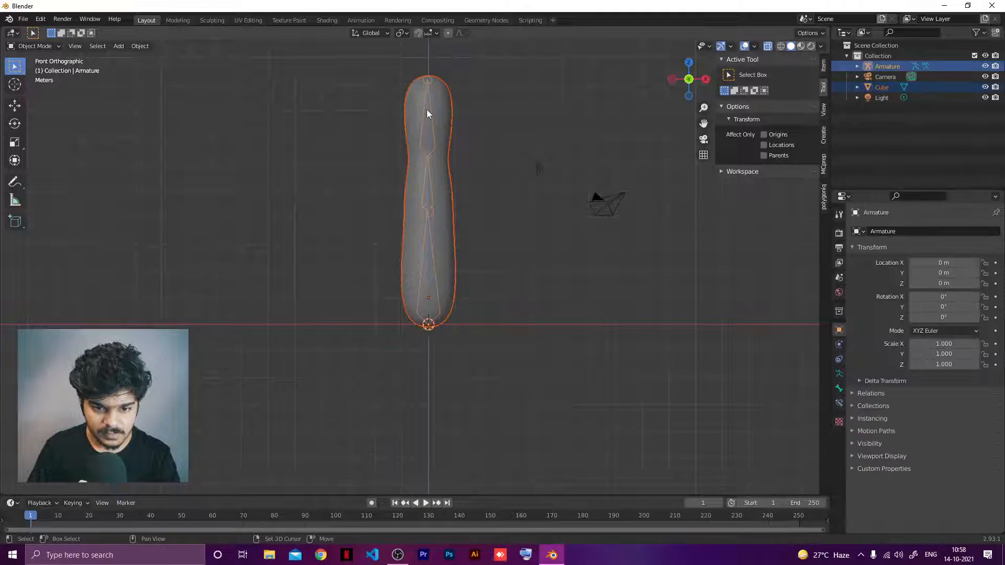
{"action": "left_click", "coordinate": [436, 107]}
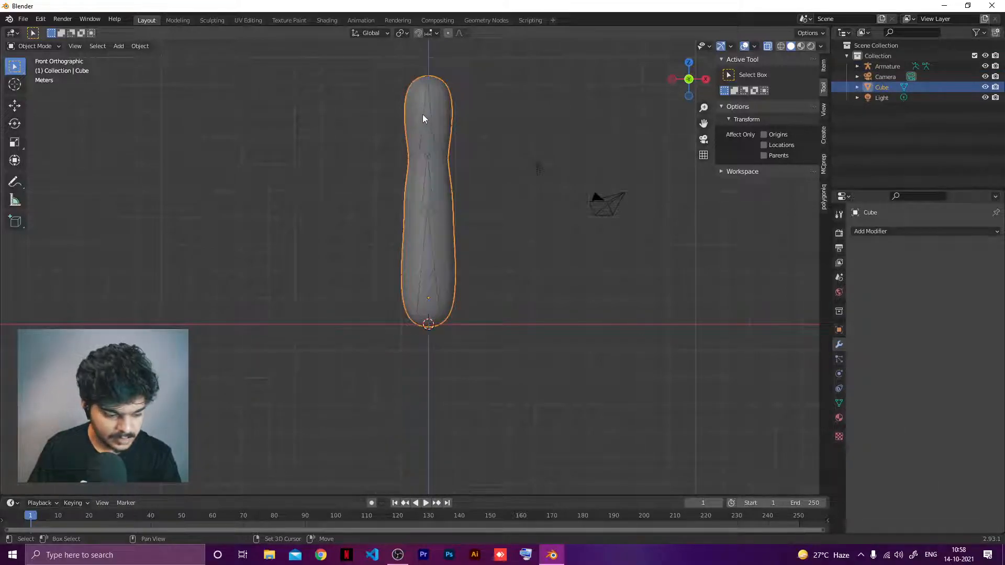
{"action": "key", "text": "alt+a"}
{"action": "left_click", "coordinate": [429, 122]}
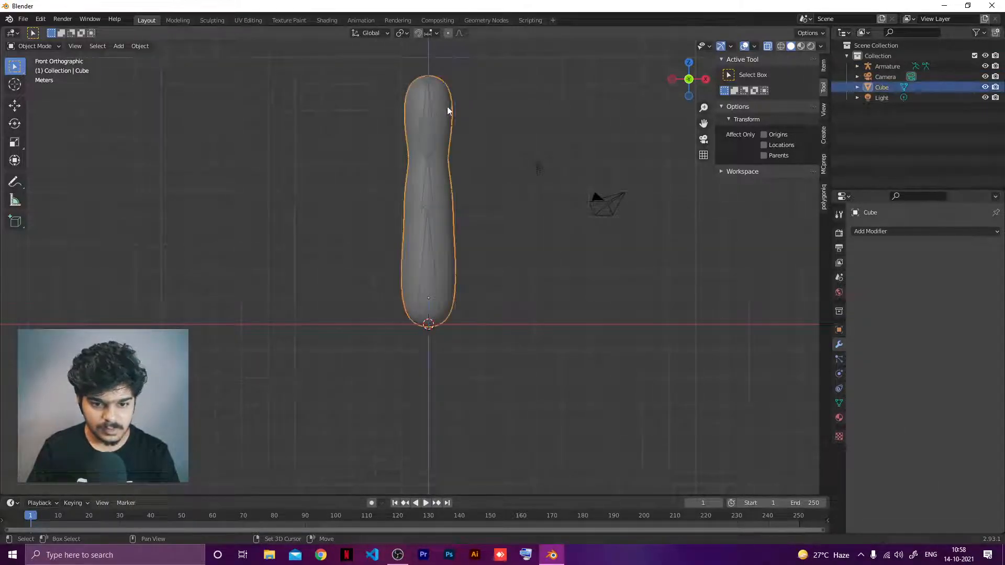
{"action": "key", "text": "alt+a"}
{"action": "left_click", "coordinate": [430, 128]}
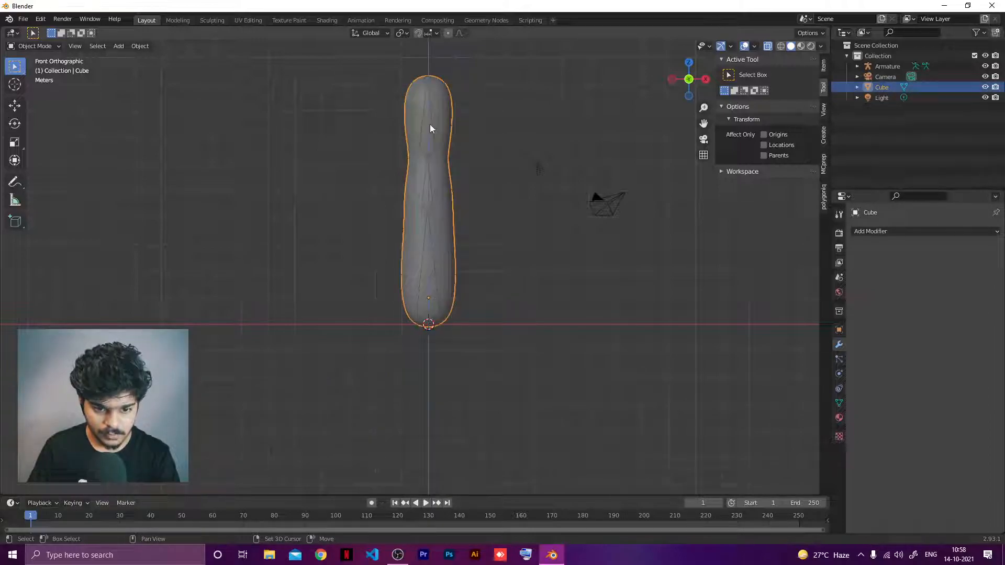
{"action": "key", "text": "alt+a"}
Select the column body and add the armature as active object, then parent the body to it with automatic weights
{"action": "left_click", "coordinate": [426, 78]}
{"action": "left_click", "coordinate": [426, 78], "text": "shift"}
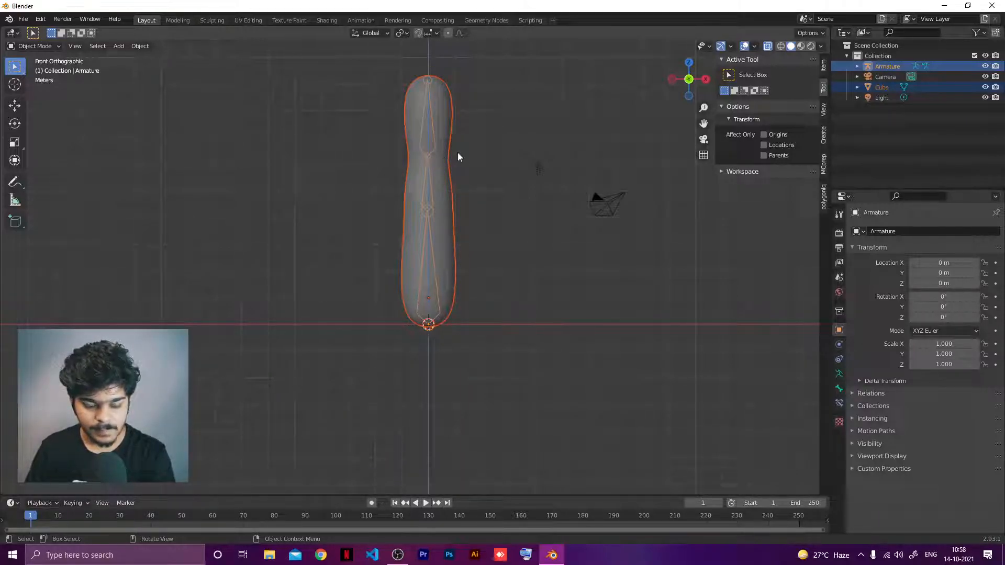
{"action": "key", "text": "ctrl+p"}
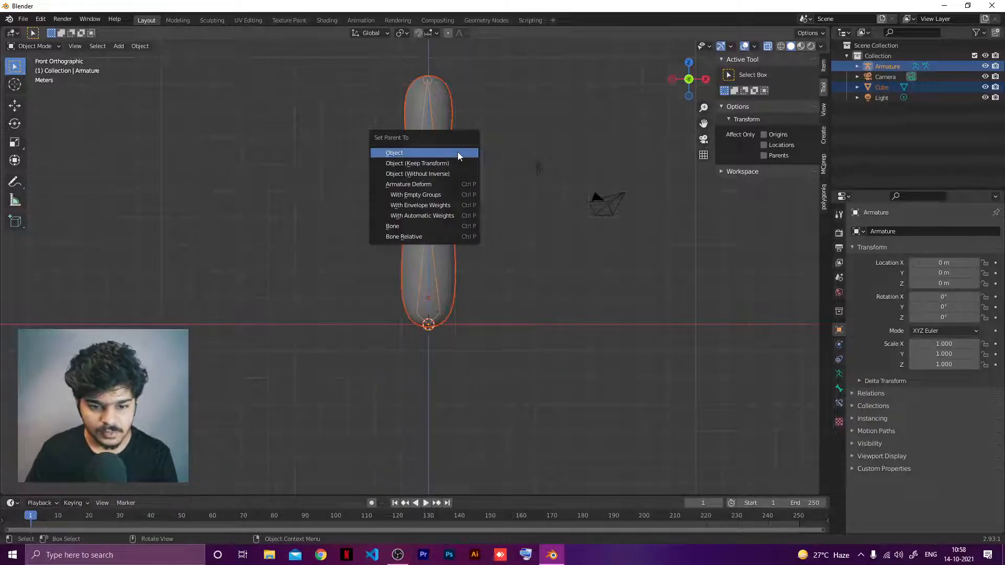
{"action": "left_click", "coordinate": [409, 215]}
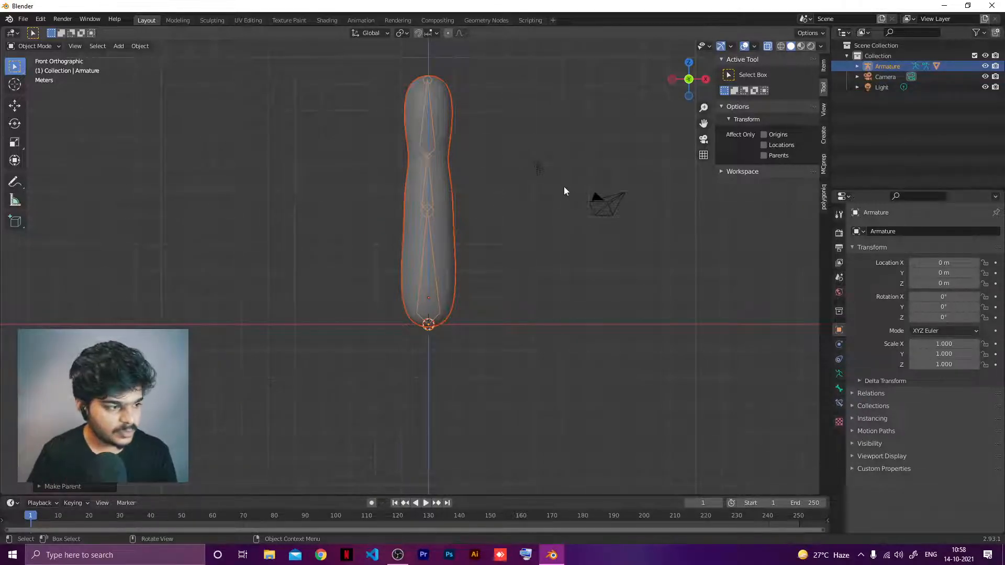
Try bending the rigged body in Pose Mode by moving the topmost bone, then undo the move
{"action": "left_click", "coordinate": [35, 46]}
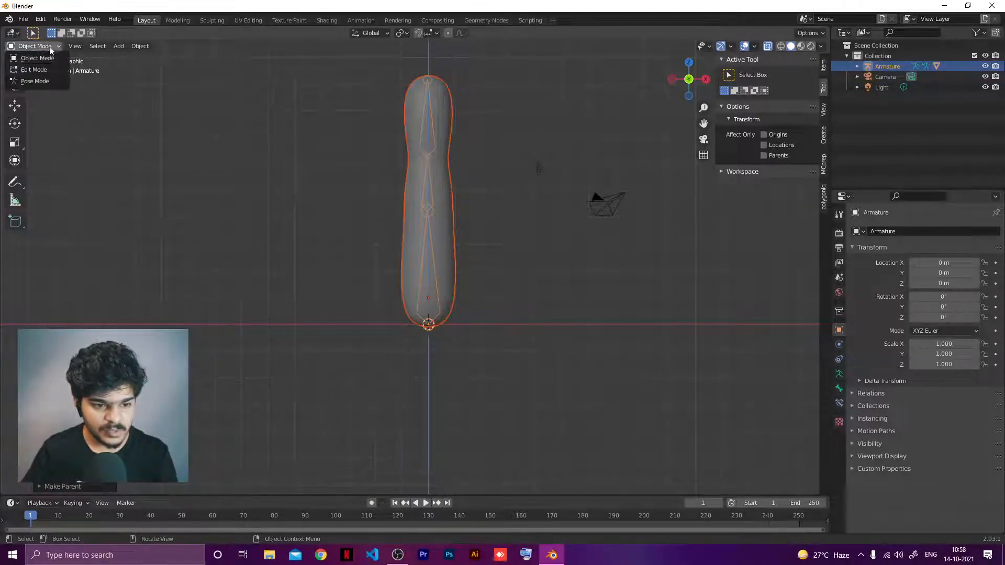
{"action": "left_click", "coordinate": [29, 77]}
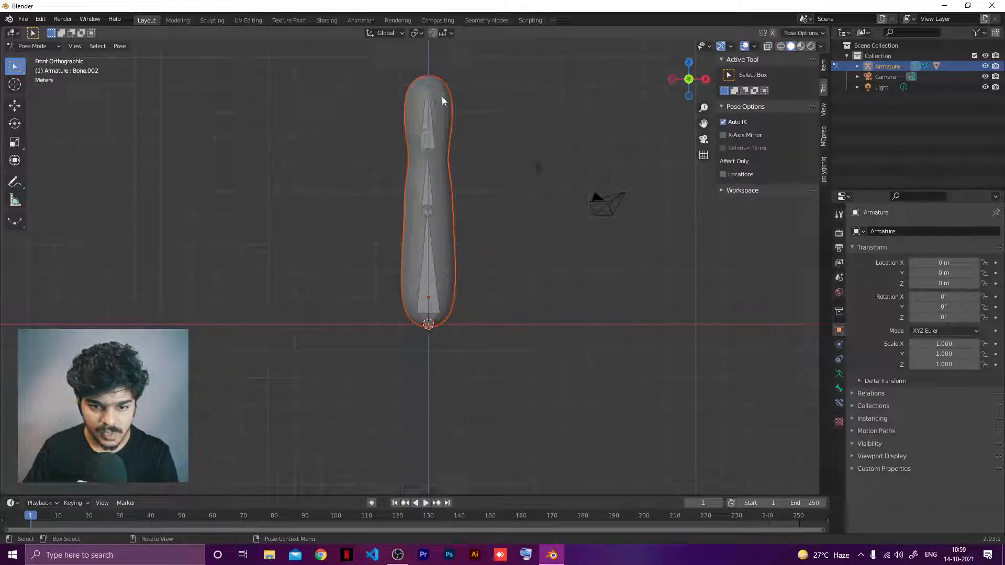
{"action": "key", "text": "g"}
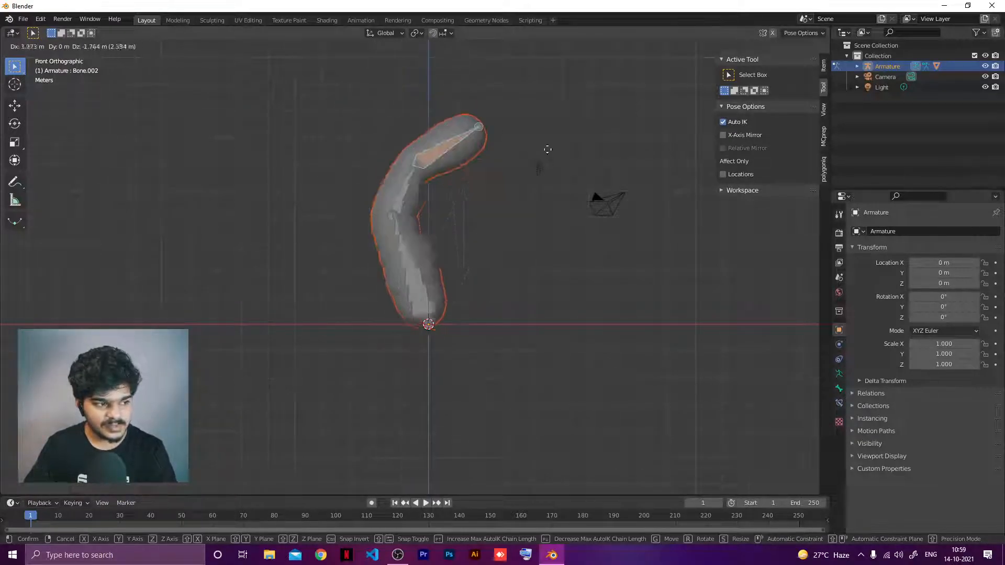
{"action": "left_click", "coordinate": [398, 156]}
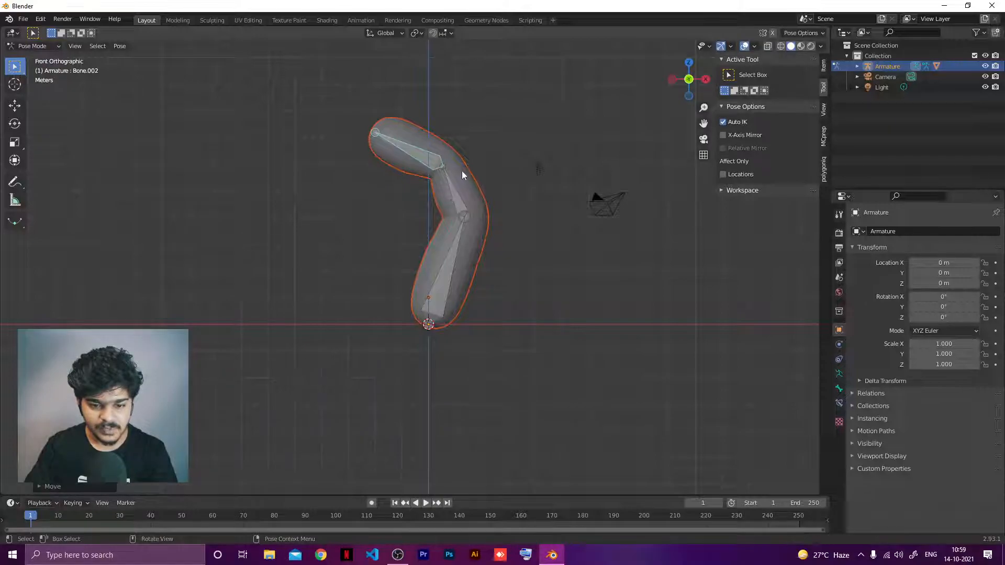
{"action": "key", "text": "ctrl+z"}
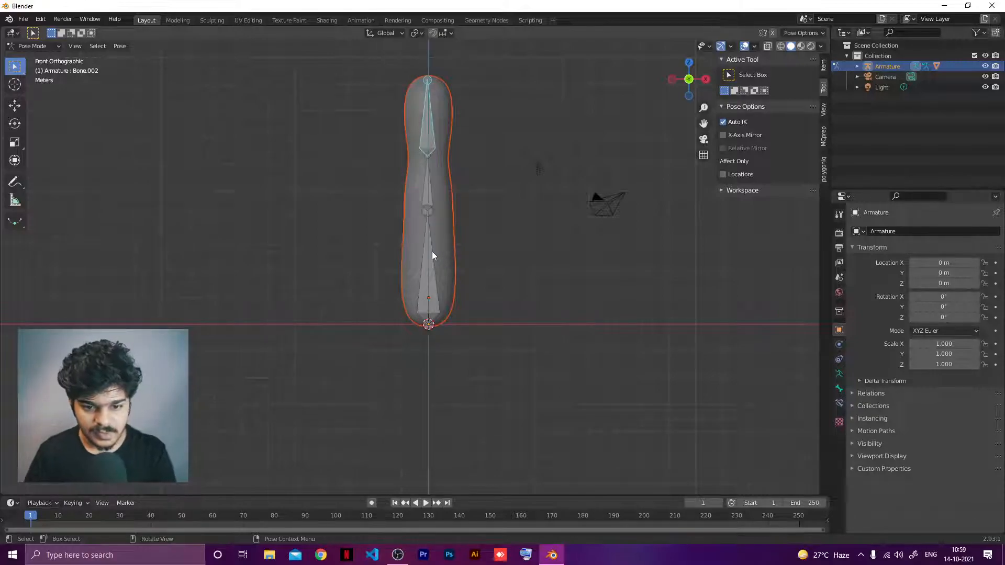
Clear the selection in Object Mode, select only the armature and put it back into Pose Mode
{"action": "key", "text": "alt+a"}
{"action": "left_click", "coordinate": [44, 46]}
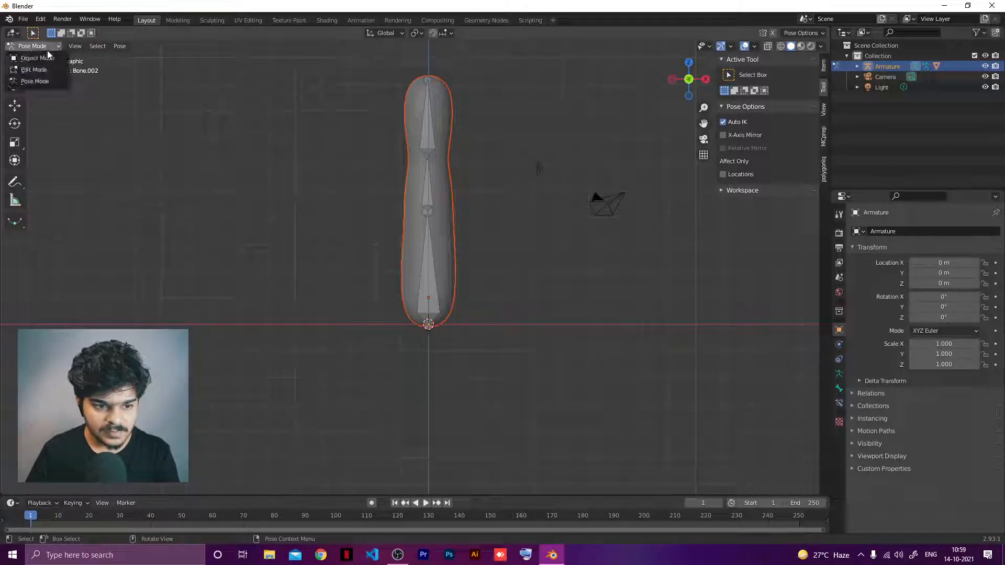
{"action": "left_click", "coordinate": [50, 60]}
{"action": "key", "text": "alt+a"}
{"action": "left_click", "coordinate": [422, 109]}
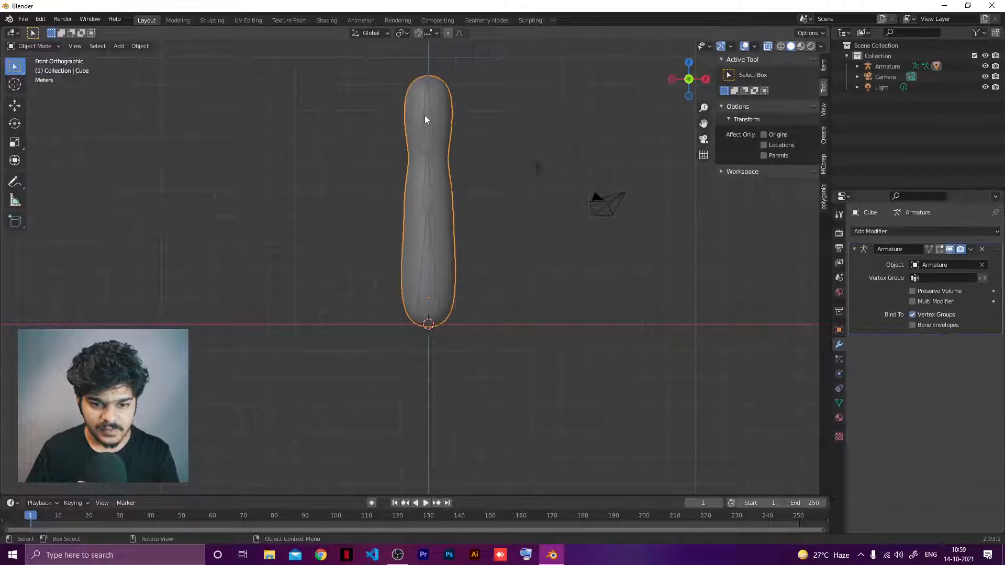
{"action": "left_click", "coordinate": [429, 129]}
{"action": "left_click", "coordinate": [35, 46]}
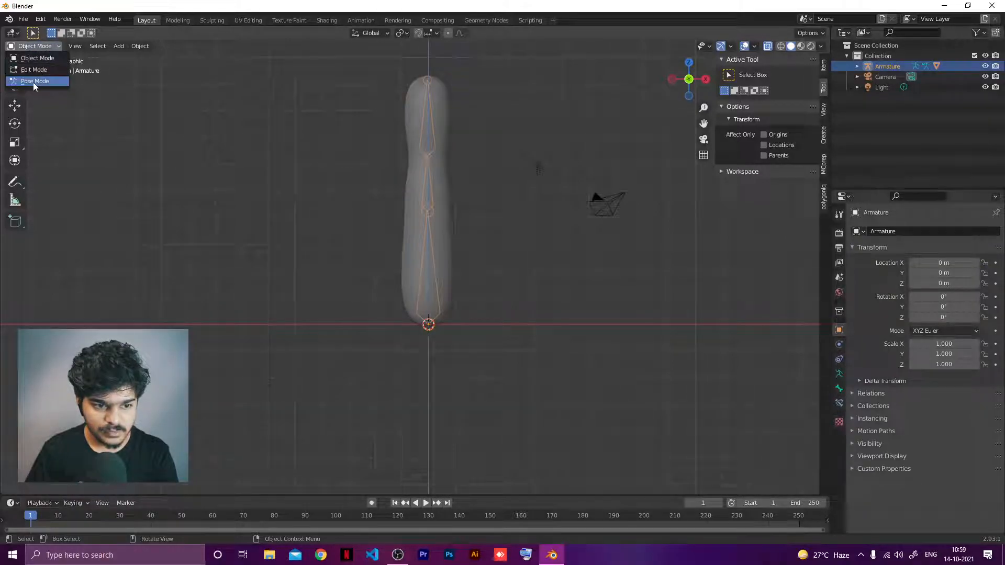
{"action": "left_click", "coordinate": [35, 81]}
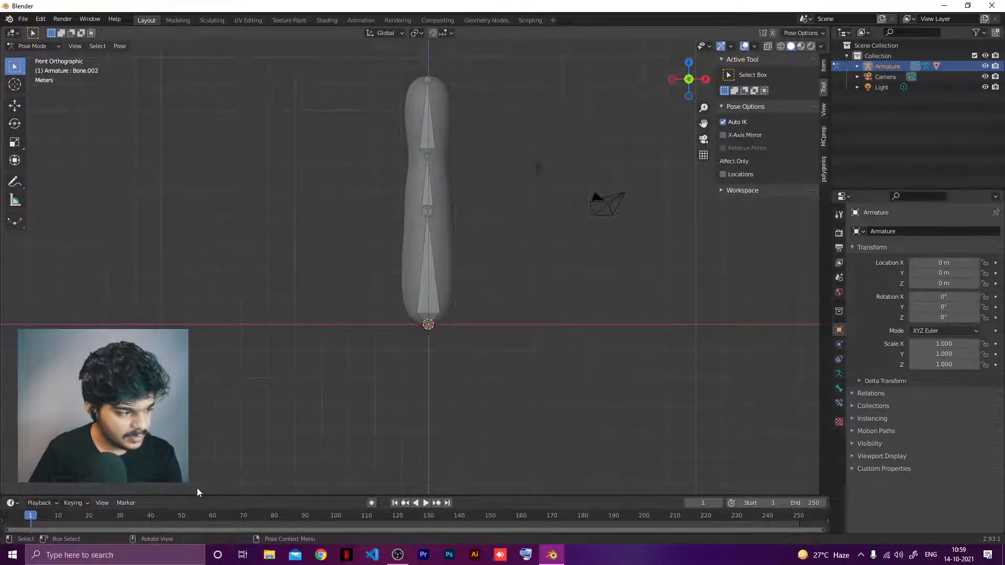
Enlarge the timeline area and set the scene's output frame rate to 25 fps
{"action": "left_click_drag", "start_coordinate": [188, 495], "coordinate": [189, 444]}
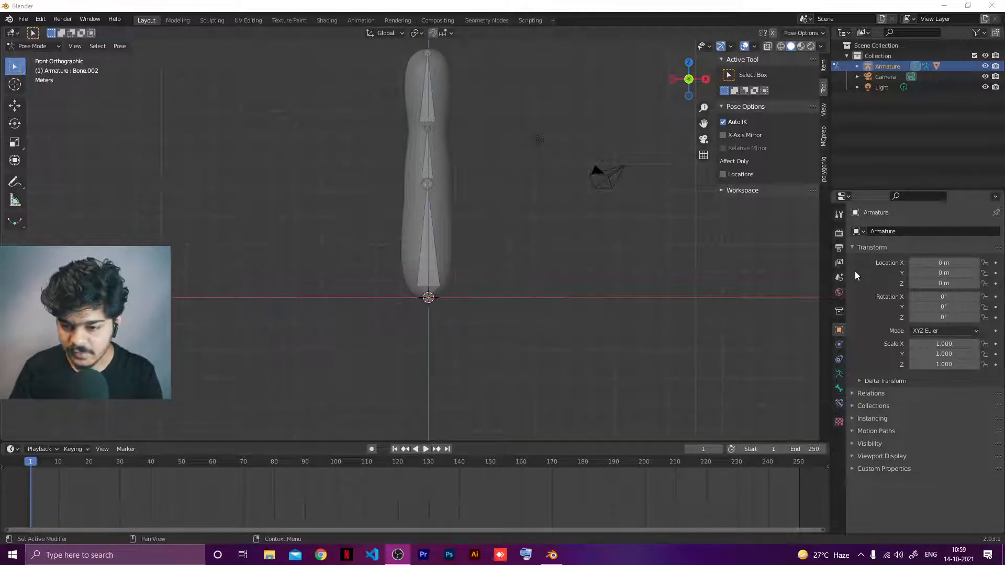
{"action": "left_click", "coordinate": [838, 233]}
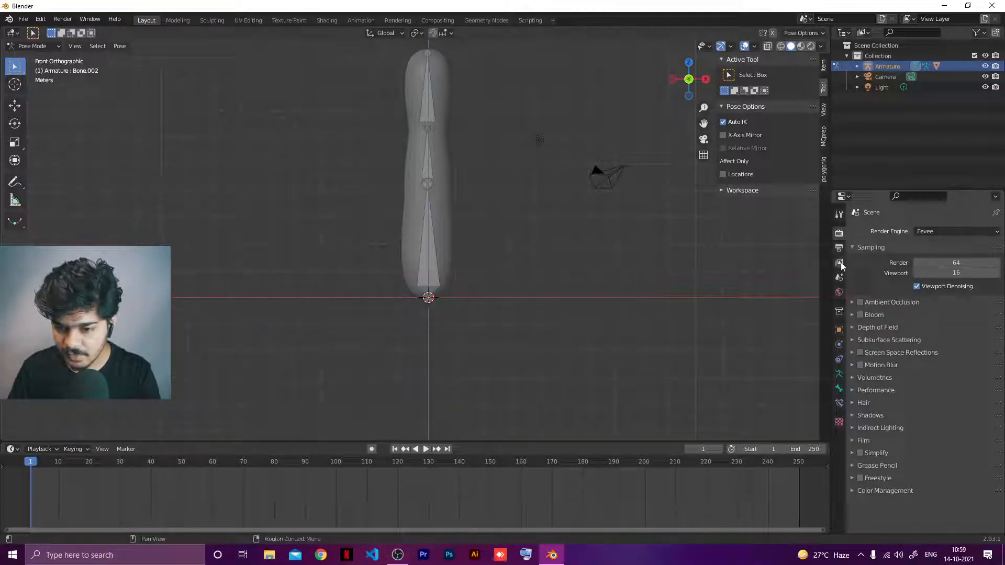
{"action": "left_click", "coordinate": [838, 248]}
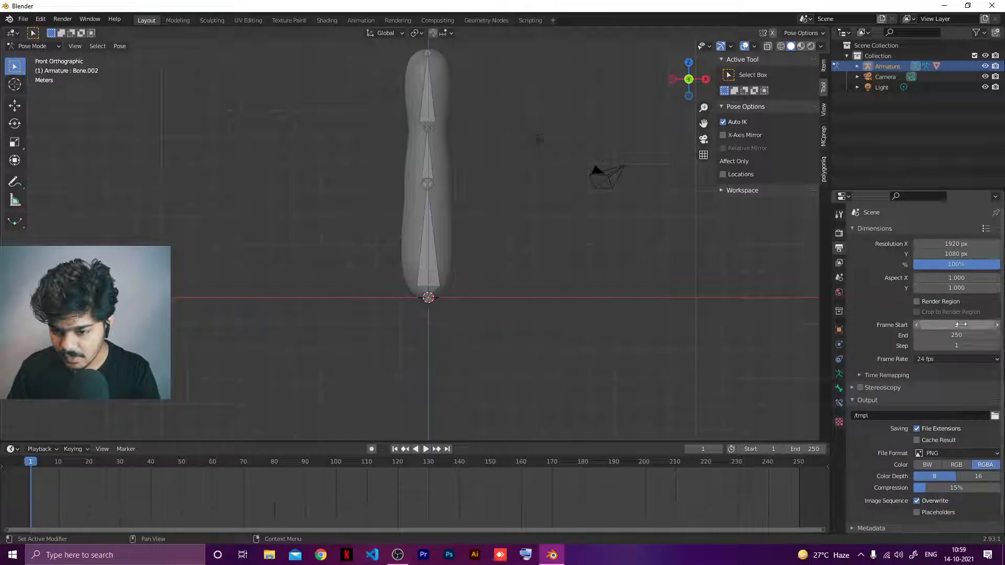
{"action": "left_click", "coordinate": [928, 361]}
{"action": "left_click", "coordinate": [937, 391]}
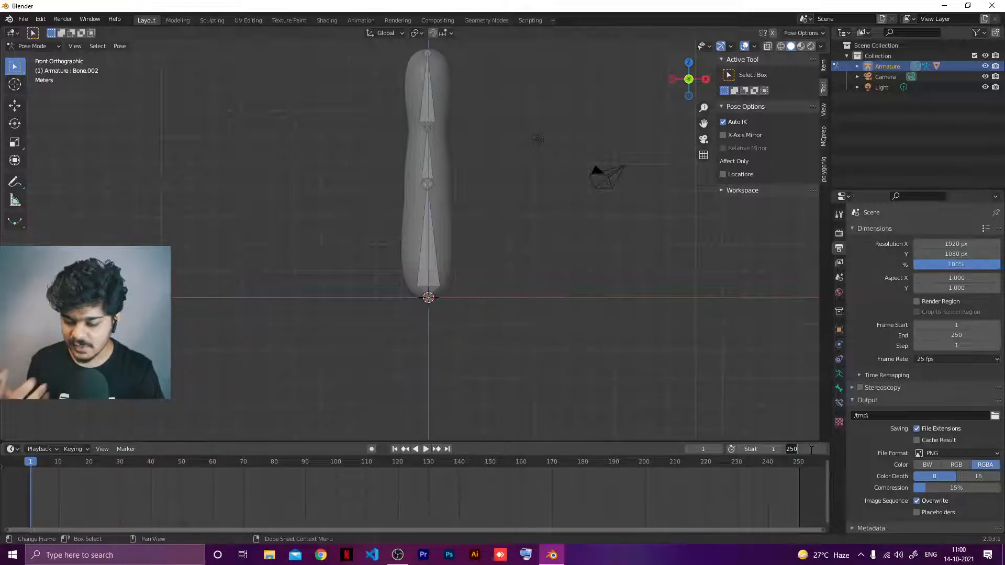
Set the animation's end frame to 25
{"action": "key", "text": "Return"}
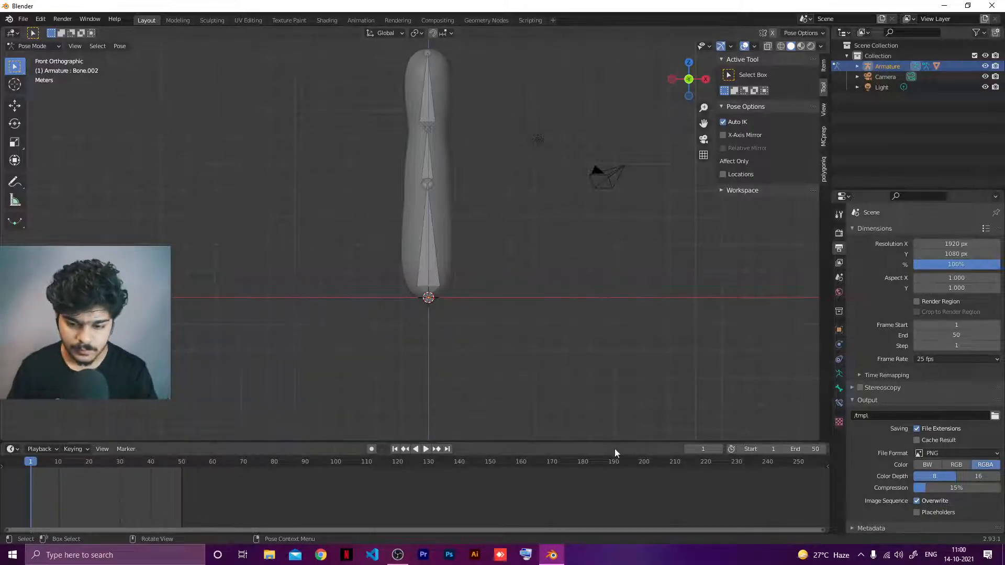
{"action": "left_click", "coordinate": [802, 448]}
{"action": "type", "text": "25"}
{"action": "key", "text": "Return"}
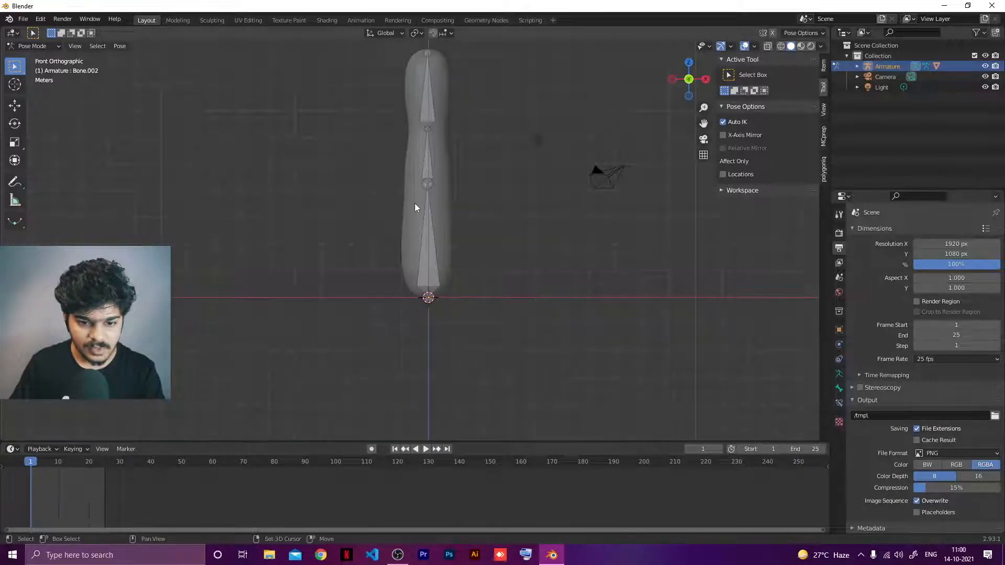
Bend the body to the right by moving the topmost bone about 5.1 m along X and 3.2 m down
{"action": "middle_click_drag", "start_coordinate": [415, 208], "coordinate": [411, 259], "text": "shift"}
{"action": "left_click", "coordinate": [423, 108]}
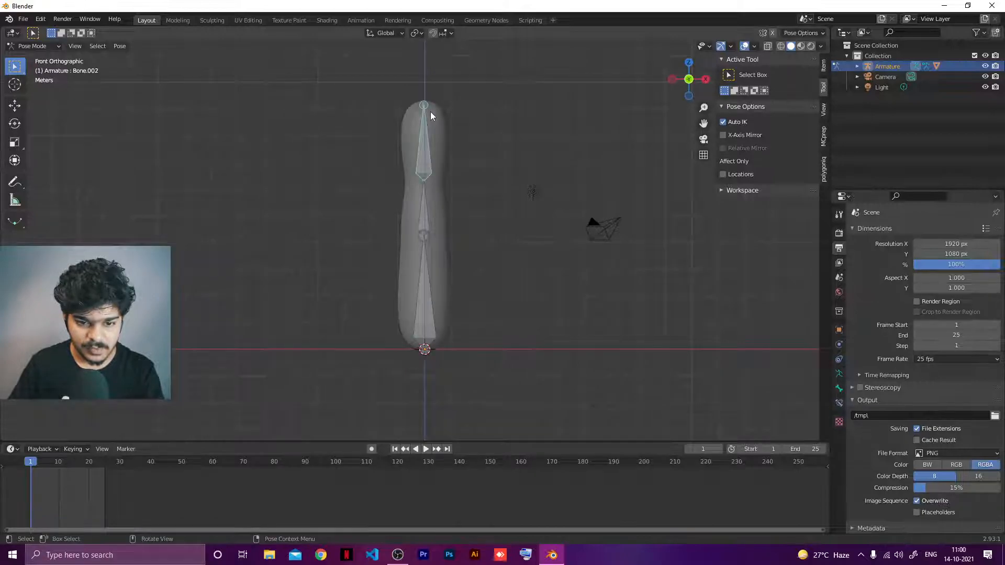
{"action": "key", "text": "g"}
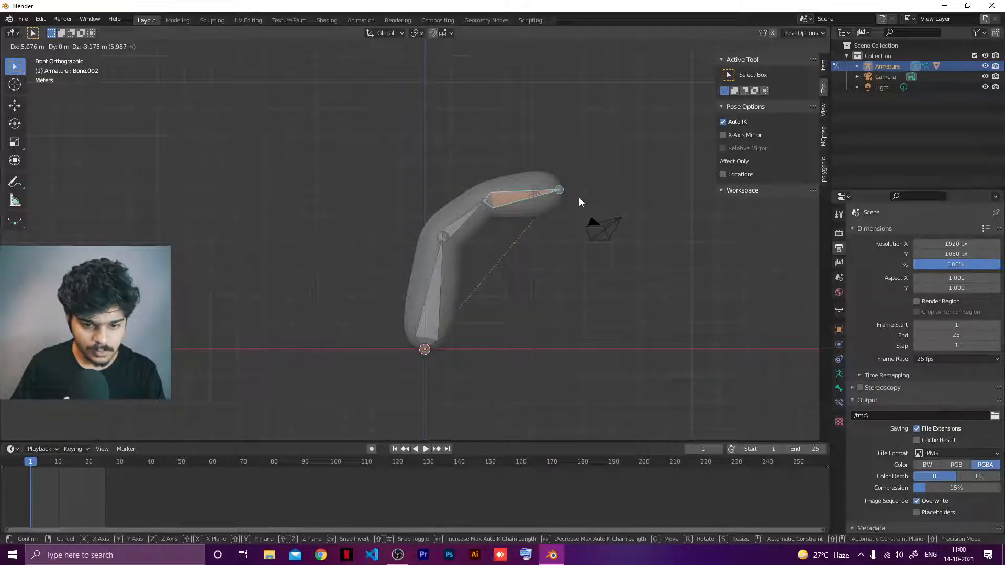
{"action": "left_click", "coordinate": [579, 199]}
Insert a Location, Rotation & Scale keyframe for all three bones at frame 1
{"action": "key", "text": "a"}
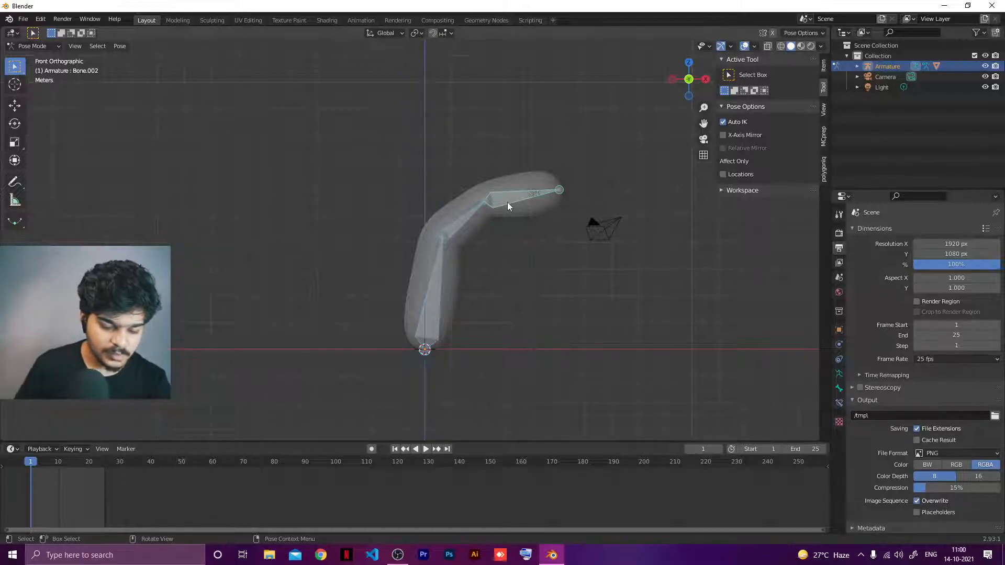
{"action": "key", "text": "i"}
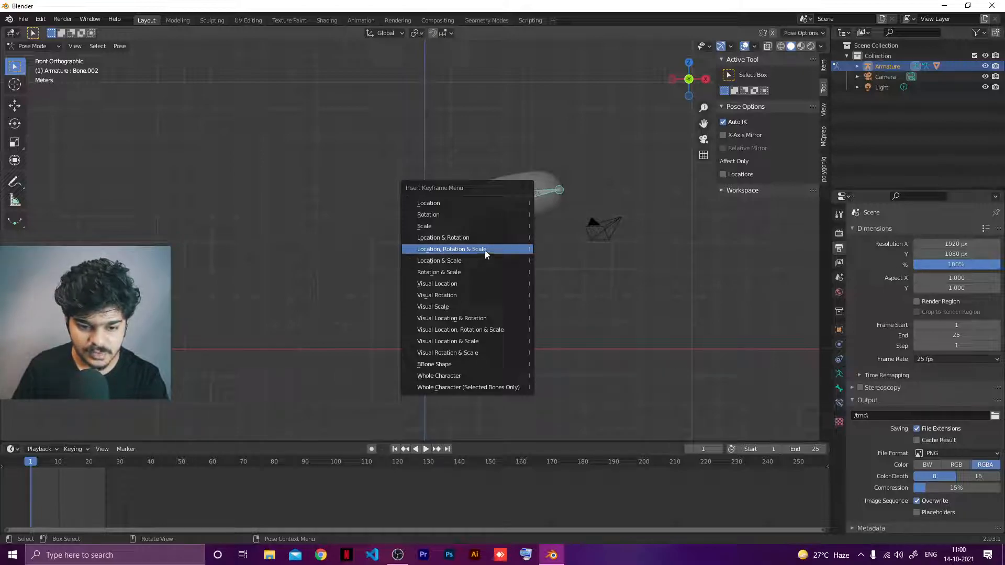
{"action": "left_click", "coordinate": [436, 253]}
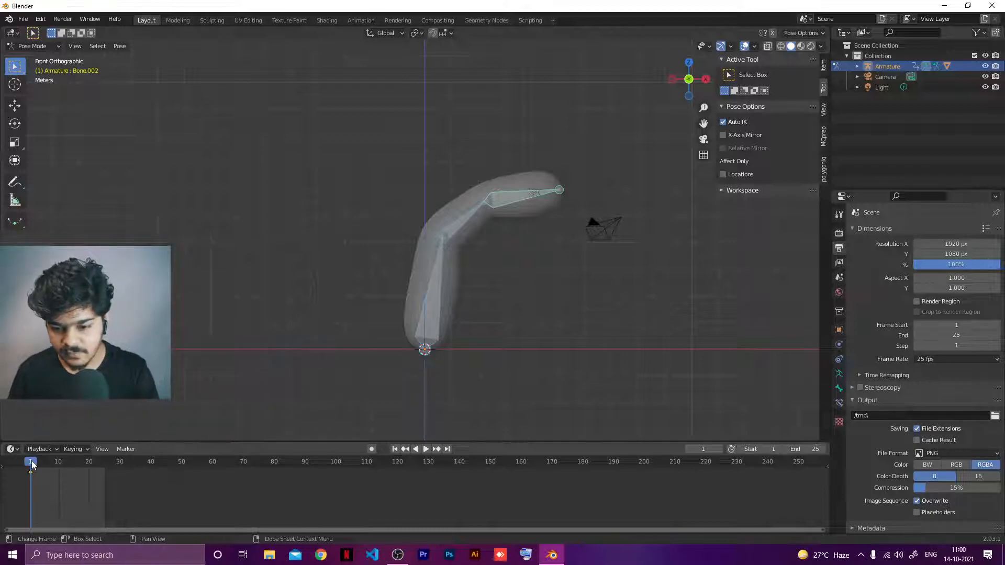
Go to frame 25 and insert a keyframe for all bones in the same bent pose
{"action": "left_click_drag", "start_coordinate": [31, 465], "coordinate": [64, 461]}
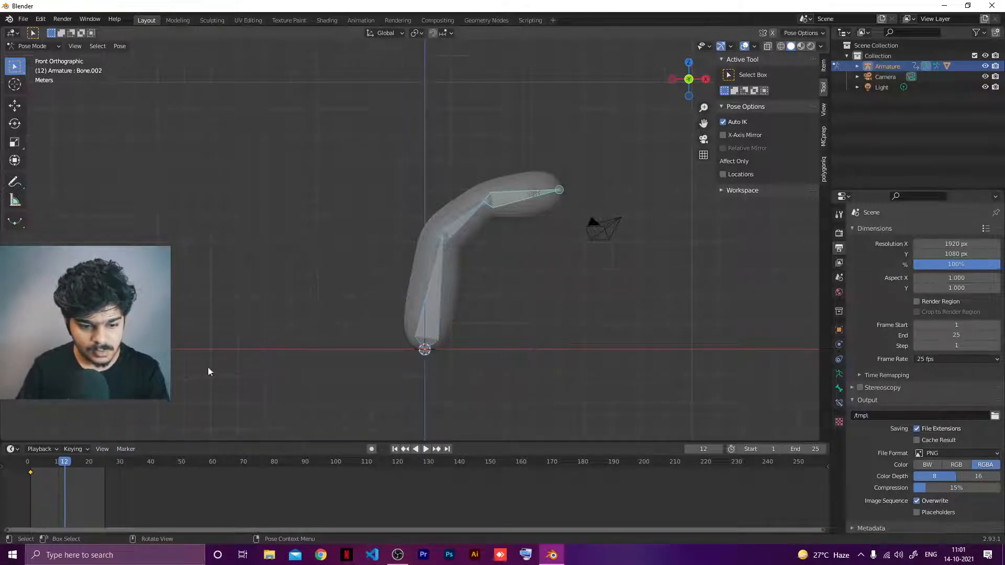
{"action": "left_click_drag", "start_coordinate": [101, 464], "coordinate": [103, 465]}
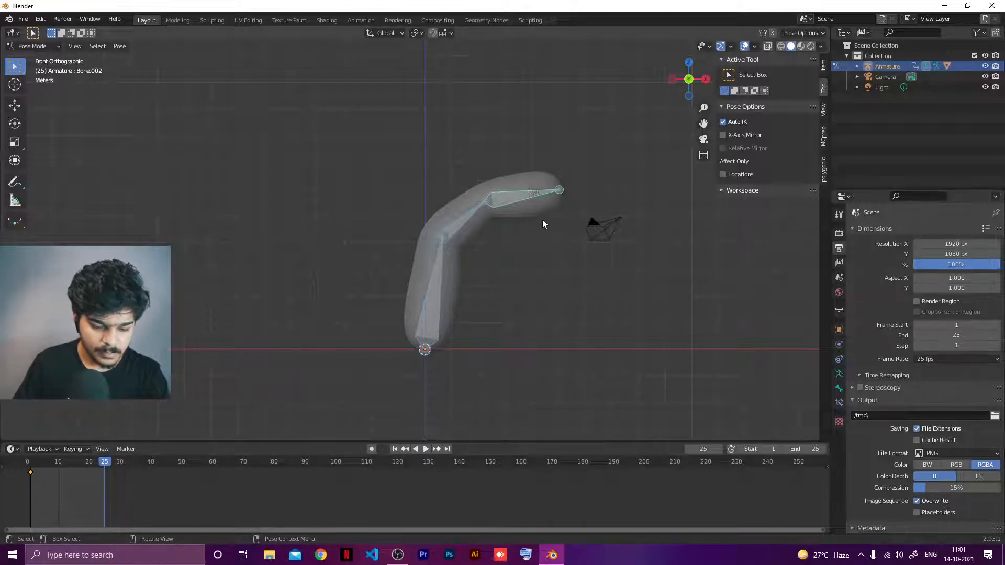
{"action": "key", "text": "i"}
{"action": "left_click", "coordinate": [466, 203]}
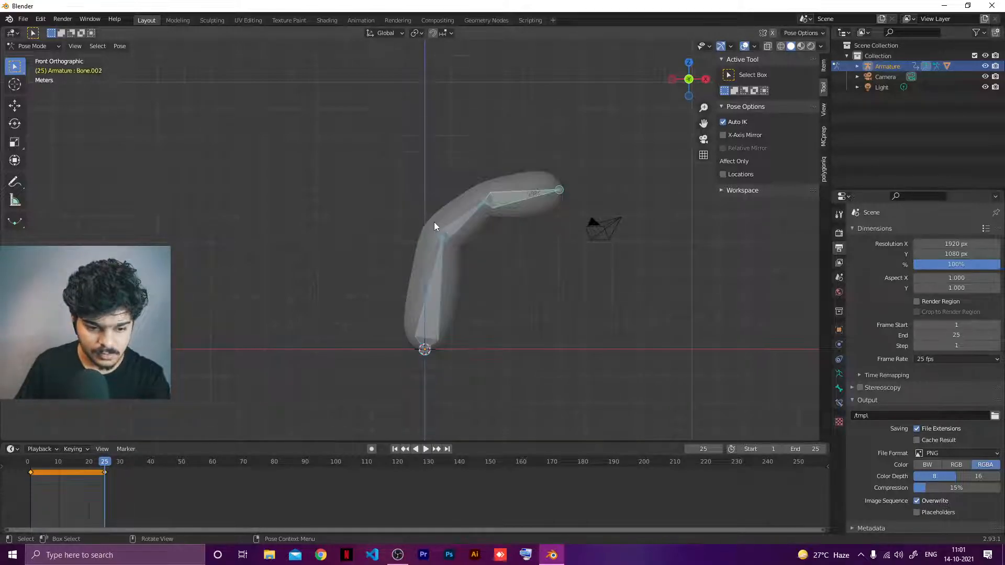
Go to frame 12, copy the bent pose of all bones and paste it X-flipped
{"action": "left_click_drag", "start_coordinate": [112, 468], "coordinate": [65, 469]}
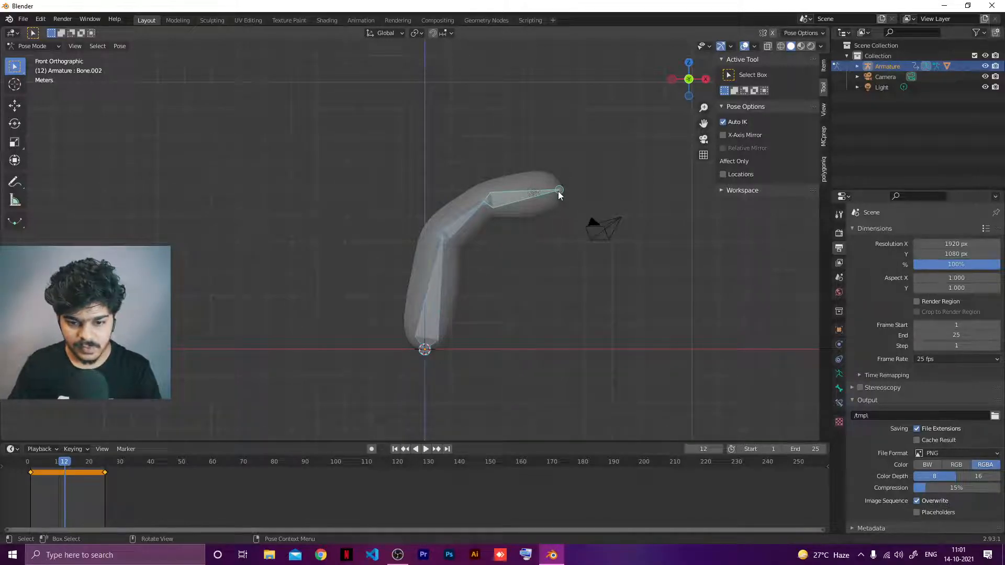
{"action": "right_click", "coordinate": [522, 190]}
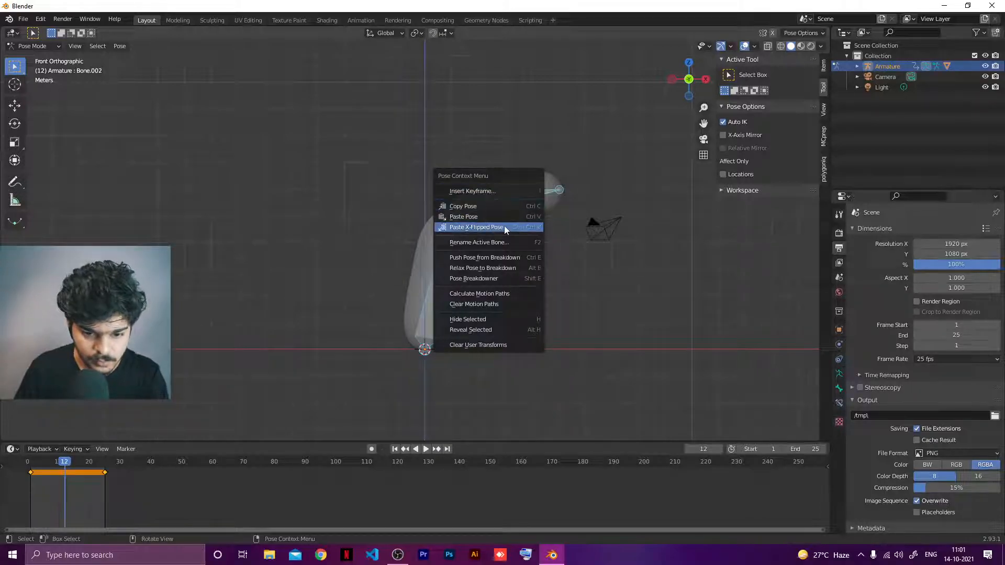
{"action": "left_click", "coordinate": [456, 228]}
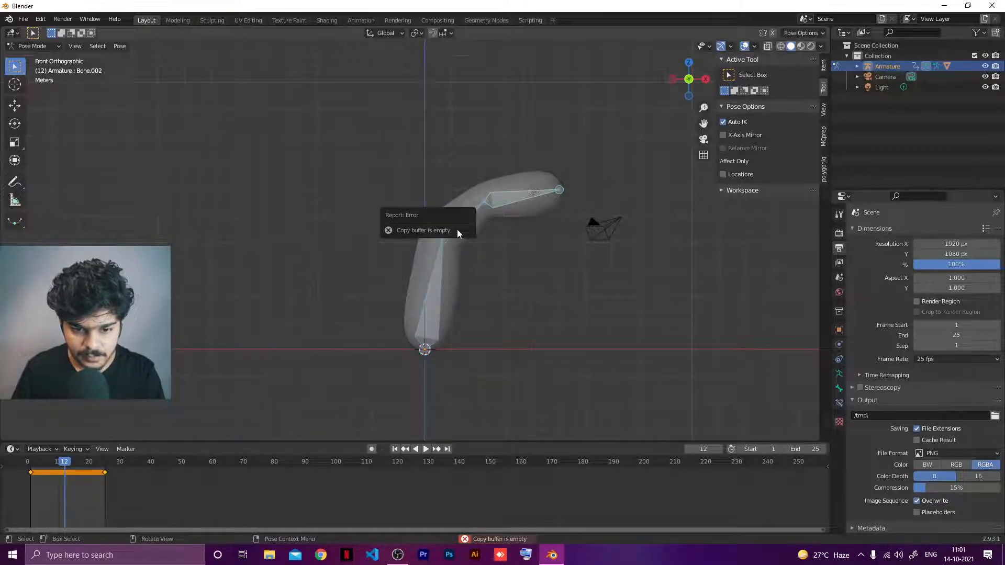
{"action": "key", "text": "ctrl+c"}
{"action": "right_click", "coordinate": [513, 200]}
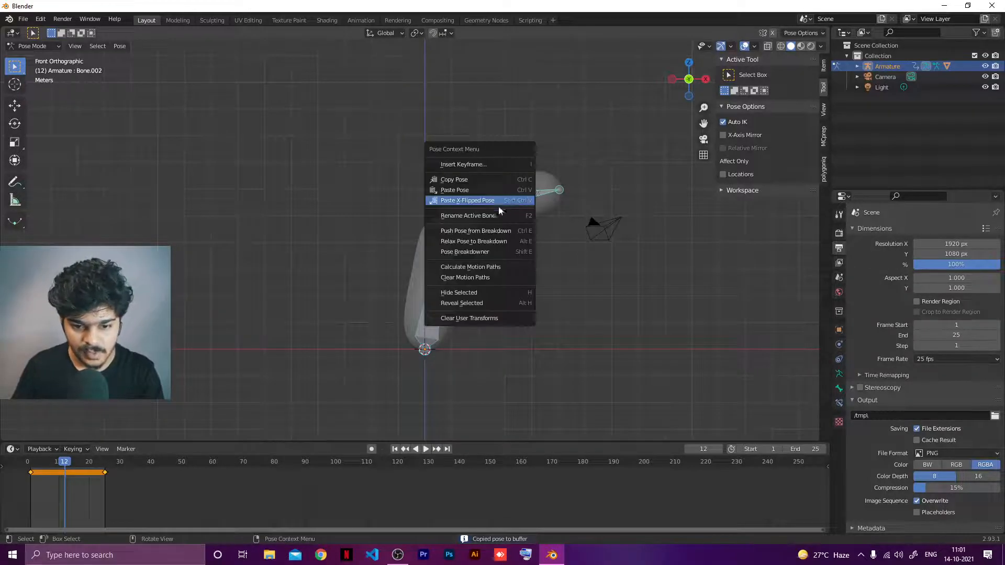
{"action": "left_click", "coordinate": [462, 203]}
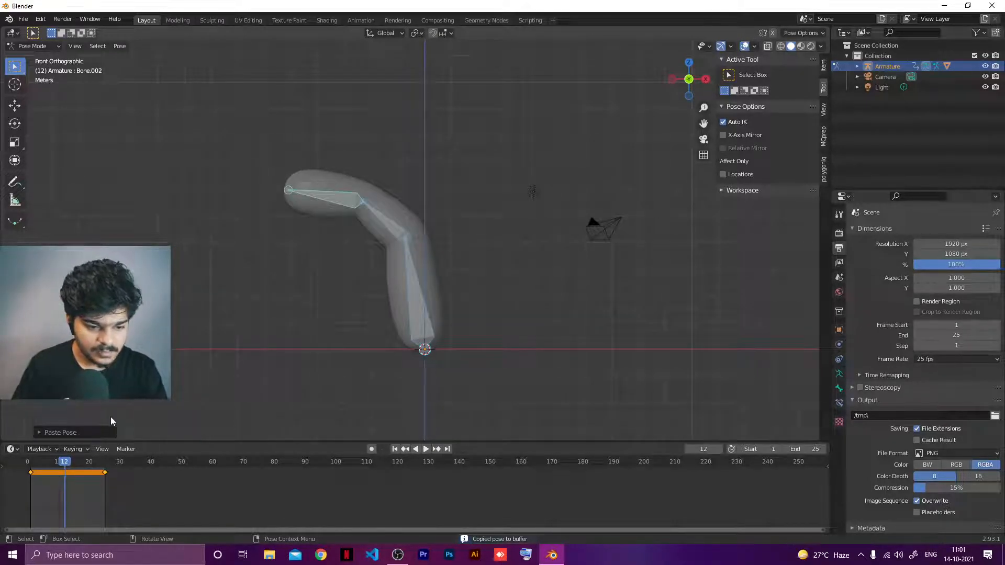
Insert a Location, Rotation & Scale keyframe for the mirrored pose at frame 12 and play back the animation
{"action": "key", "text": "i"}
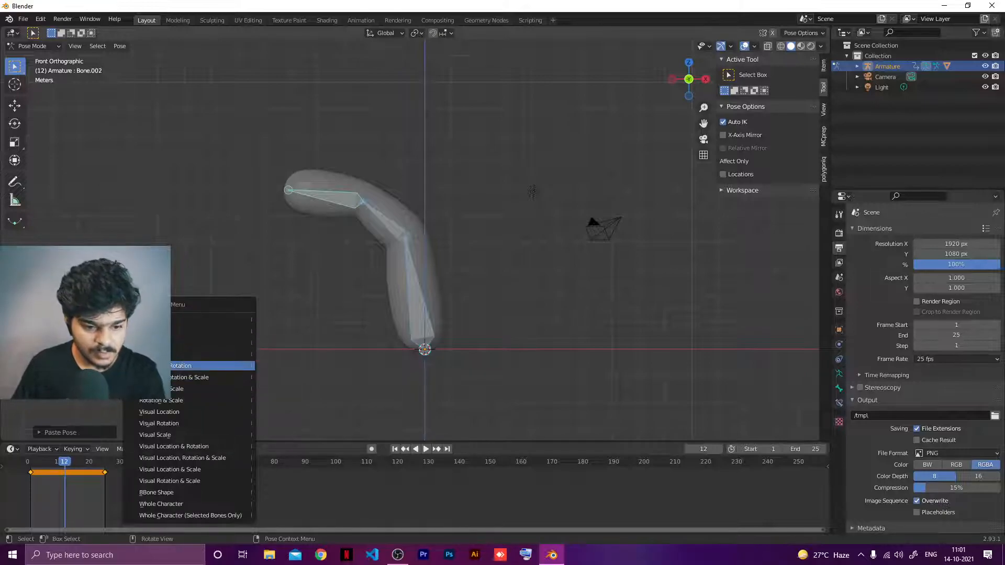
{"action": "left_click", "coordinate": [162, 377]}
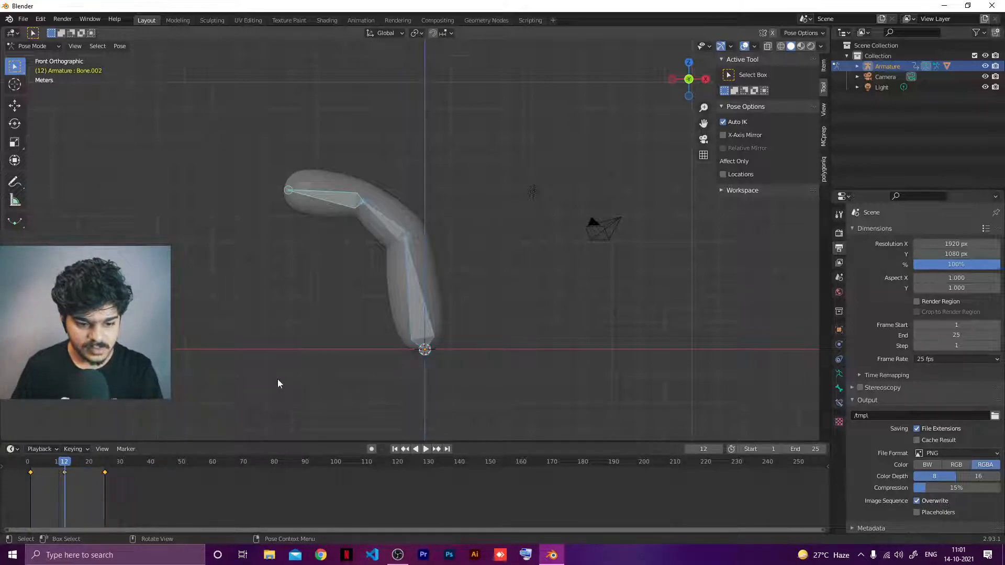
{"action": "key", "text": "space"}
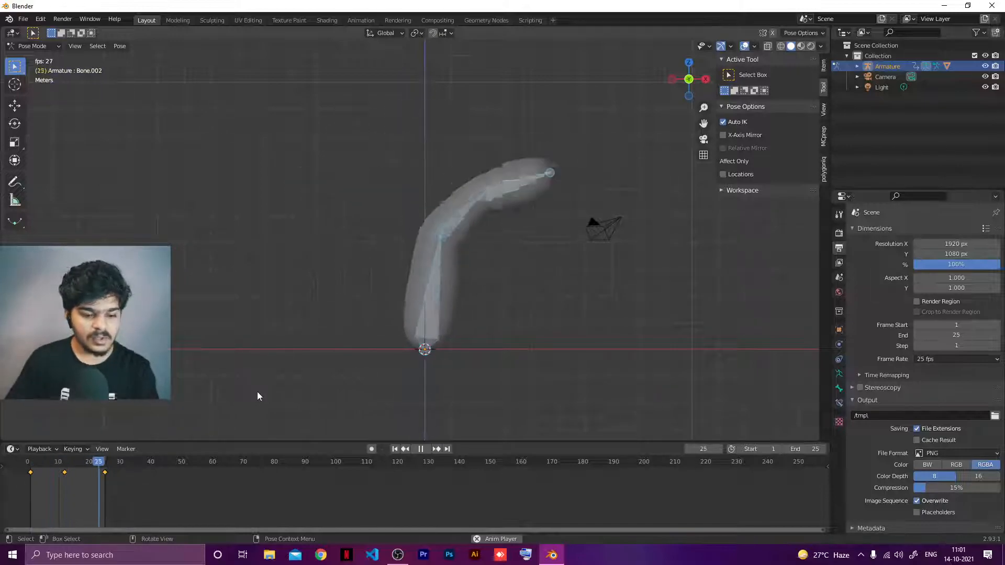
{"action": "key", "text": "Escape"}
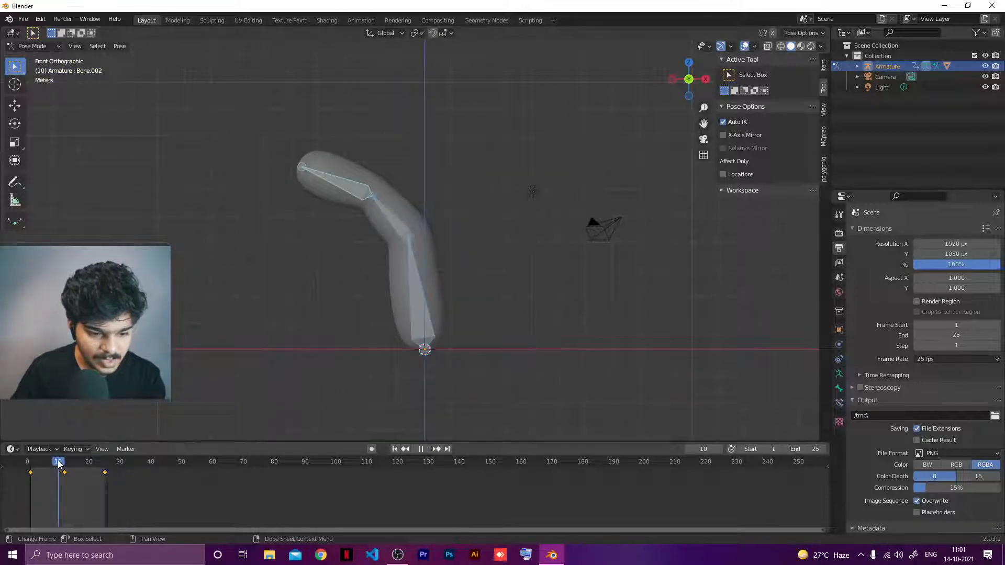
At frame 6, move the topmost bone about 0.2 m along X and 0.6 m down and insert a Location, Rotation & Scale keyframe for it
{"action": "left_click_drag", "start_coordinate": [59, 463], "coordinate": [46, 464]}
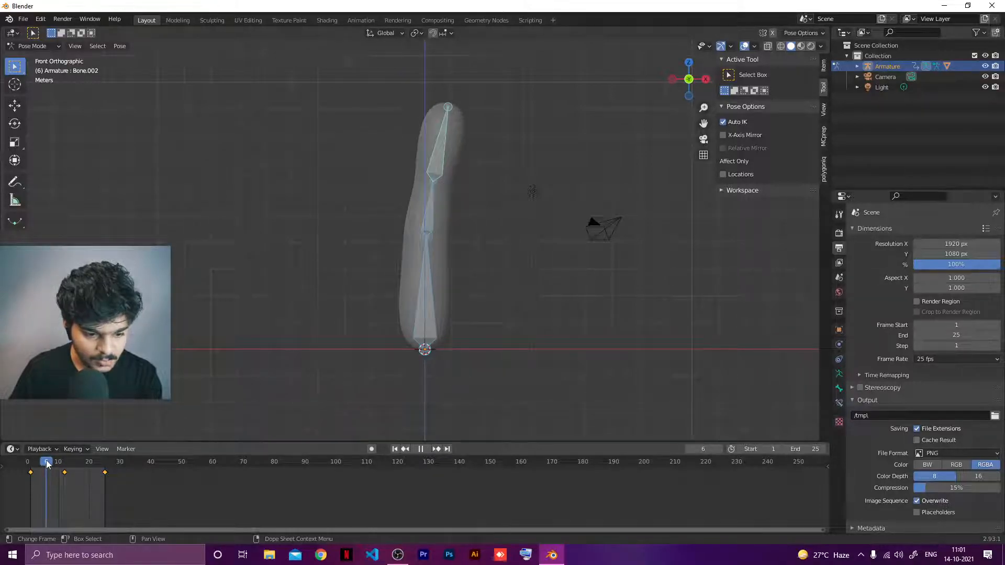
{"action": "left_click", "coordinate": [449, 107]}
{"action": "key", "text": "g"}
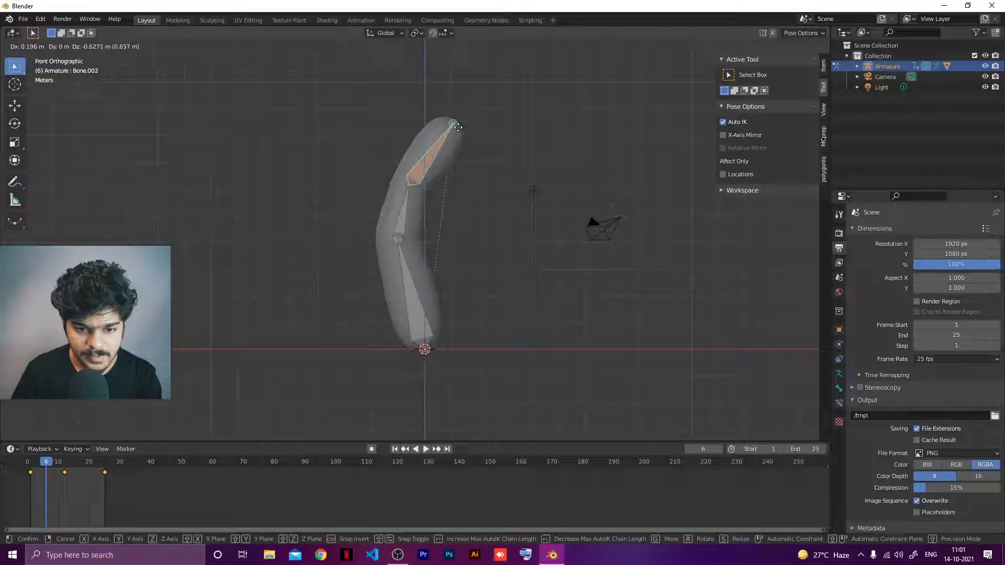
{"action": "left_click", "coordinate": [457, 129]}
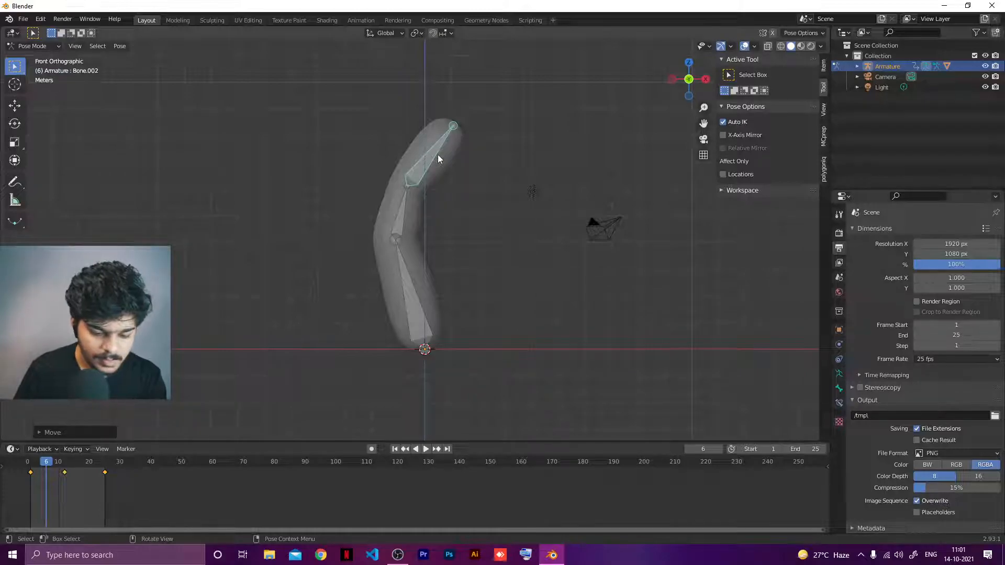
{"action": "key", "text": "i"}
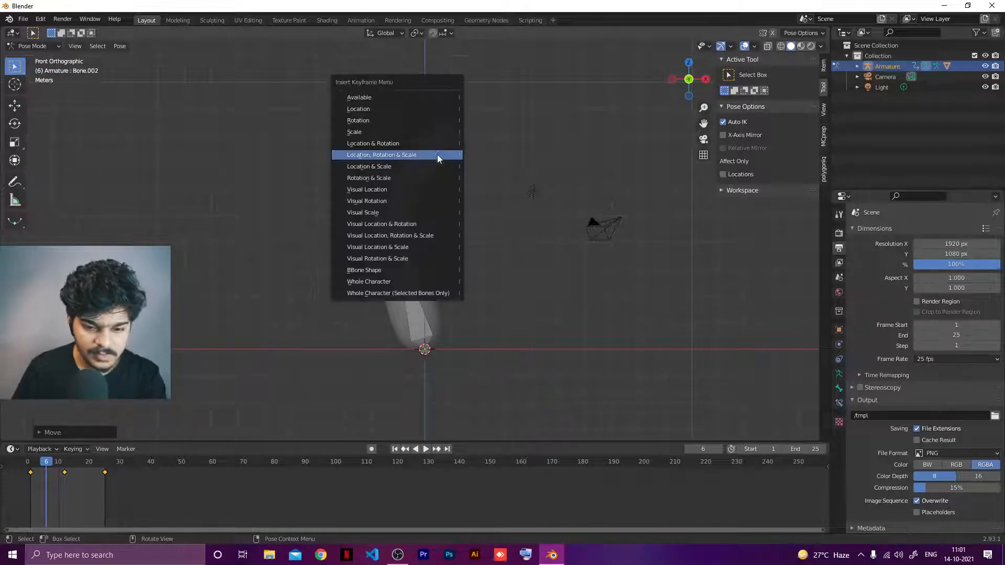
{"action": "left_click", "coordinate": [395, 156]}
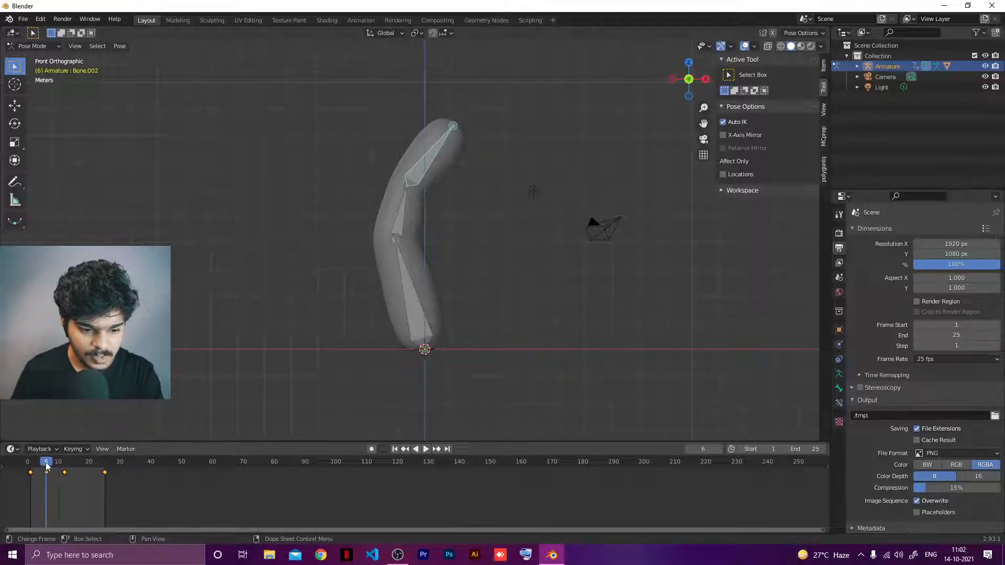
Try pasting the frame 6 pose of all bones X-flipped at frame 18, and undo the paste
{"action": "key", "text": "space"}
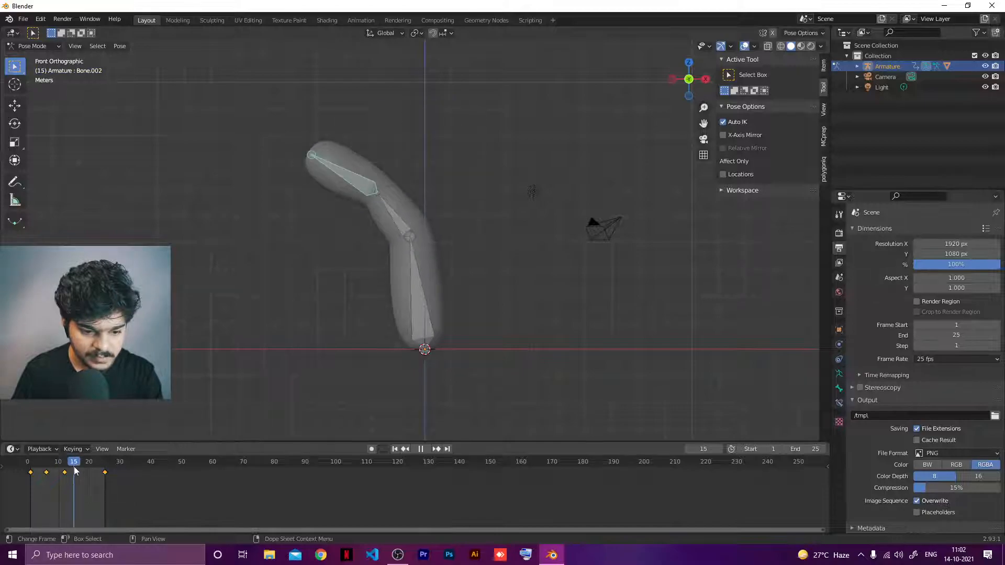
{"action": "left_click_drag", "start_coordinate": [77, 468], "coordinate": [47, 461]}
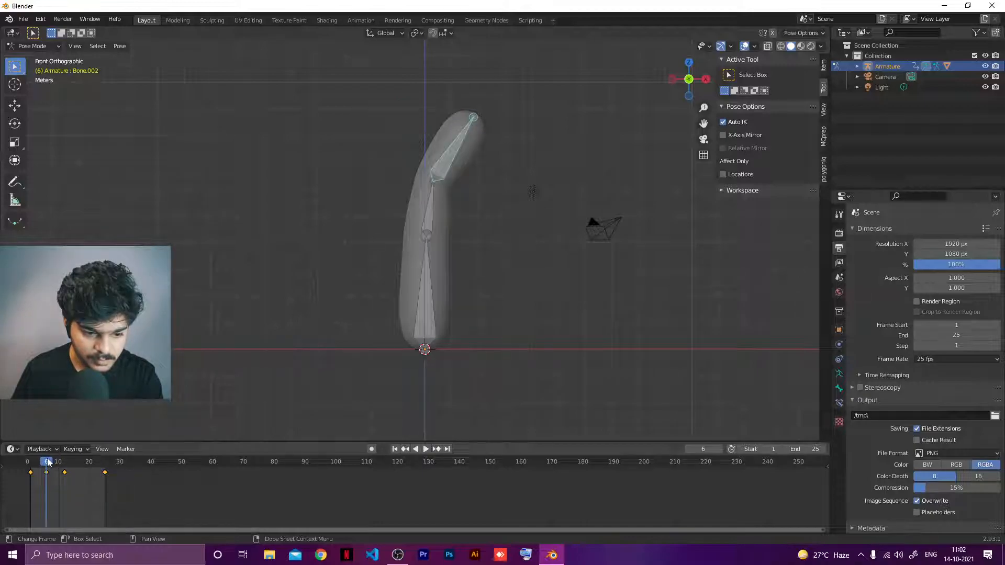
{"action": "key", "text": "a"}
{"action": "key", "text": "ctrl+c"}
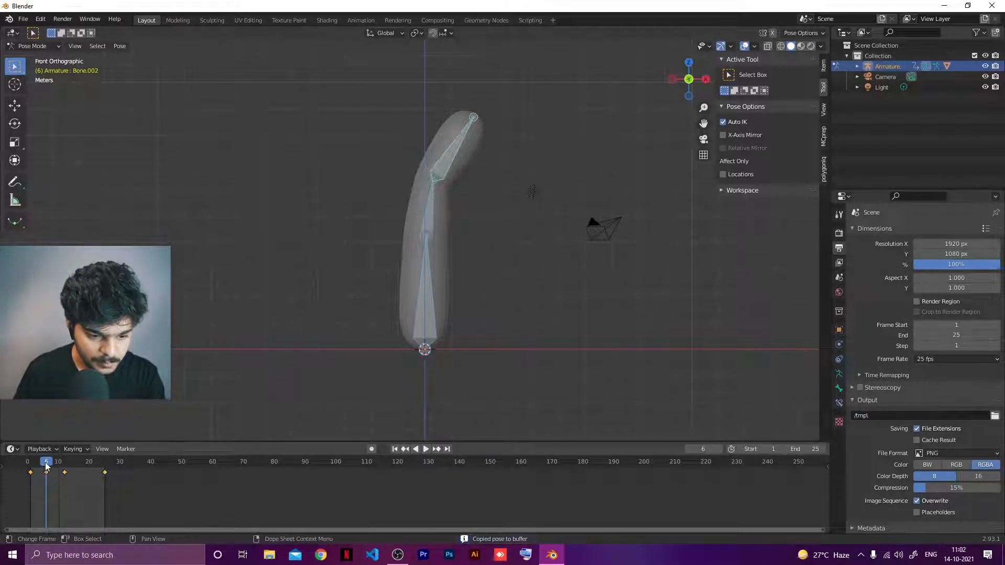
{"action": "left_click_drag", "start_coordinate": [46, 465], "coordinate": [85, 472]}
{"action": "right_click", "coordinate": [423, 205]}
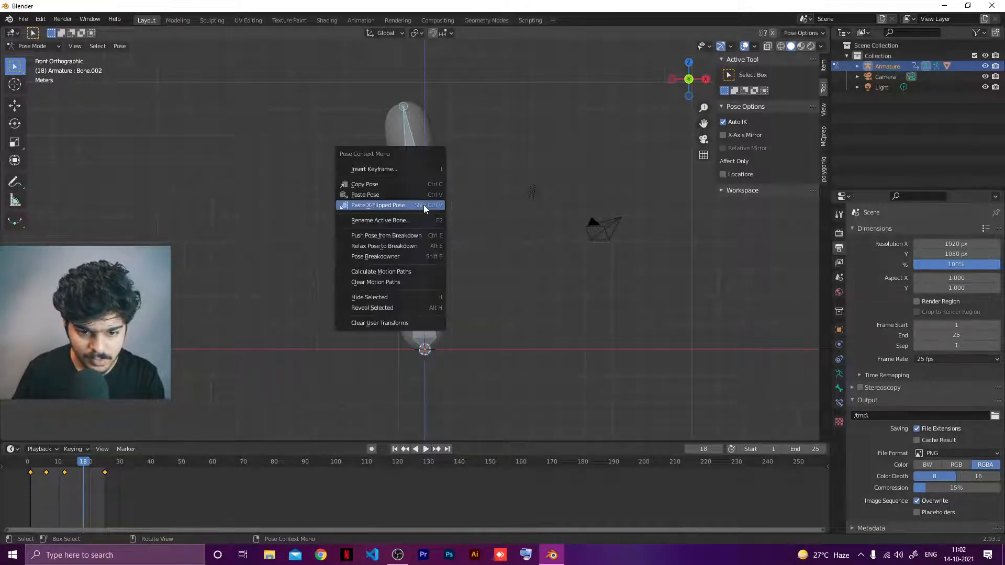
{"action": "left_click", "coordinate": [381, 205]}
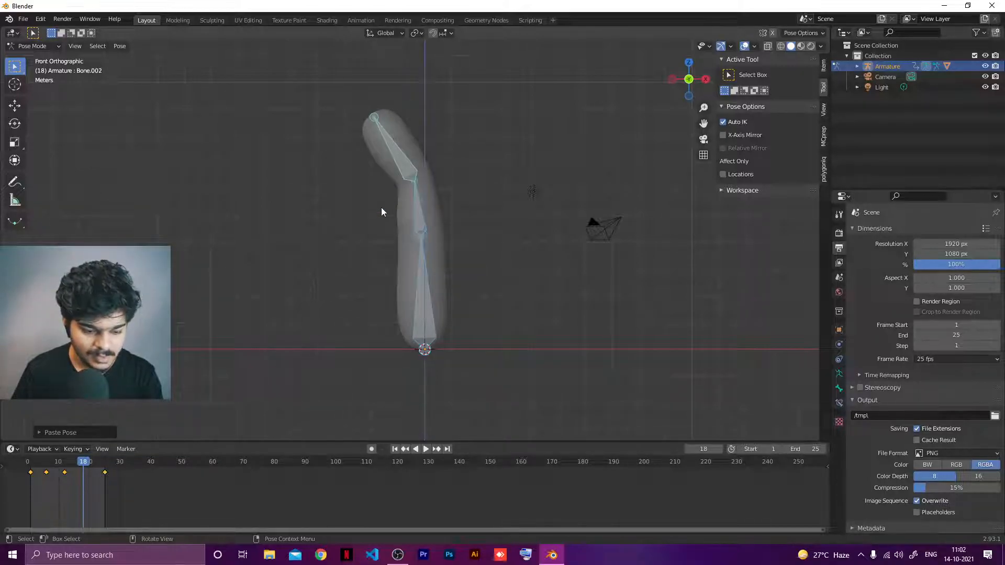
{"action": "key", "text": "ctrl"}
{"action": "key", "text": "ctrl+z"}
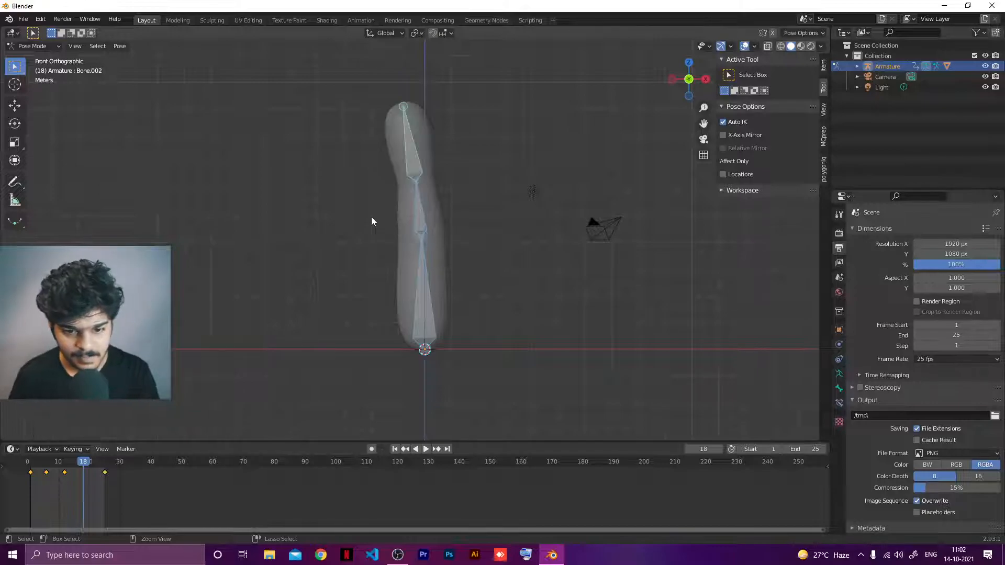
Return to frame 6 and insert a Location, Rotation & Scale keyframe for all bones
{"action": "left_click", "coordinate": [46, 461]}
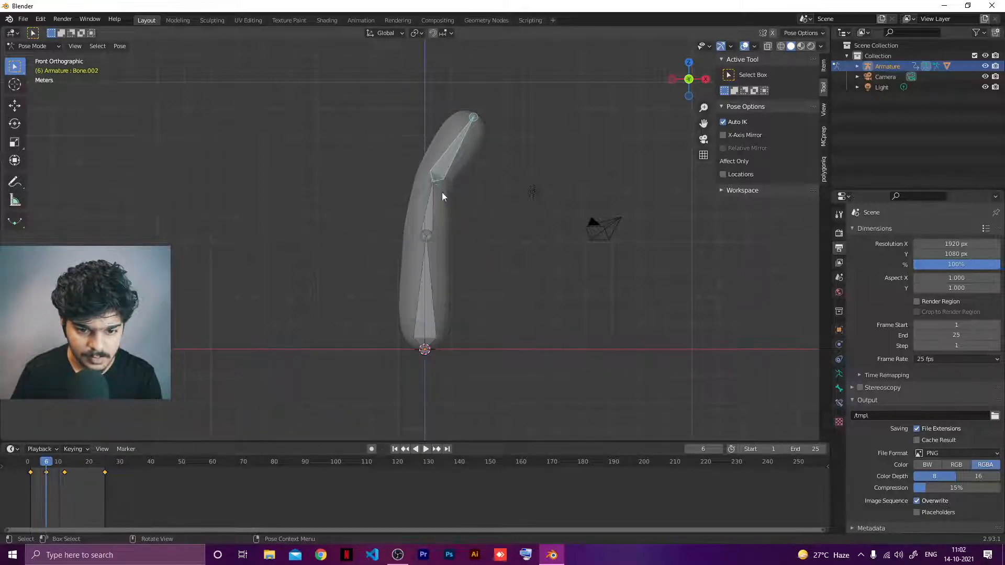
{"action": "key", "text": "i"}
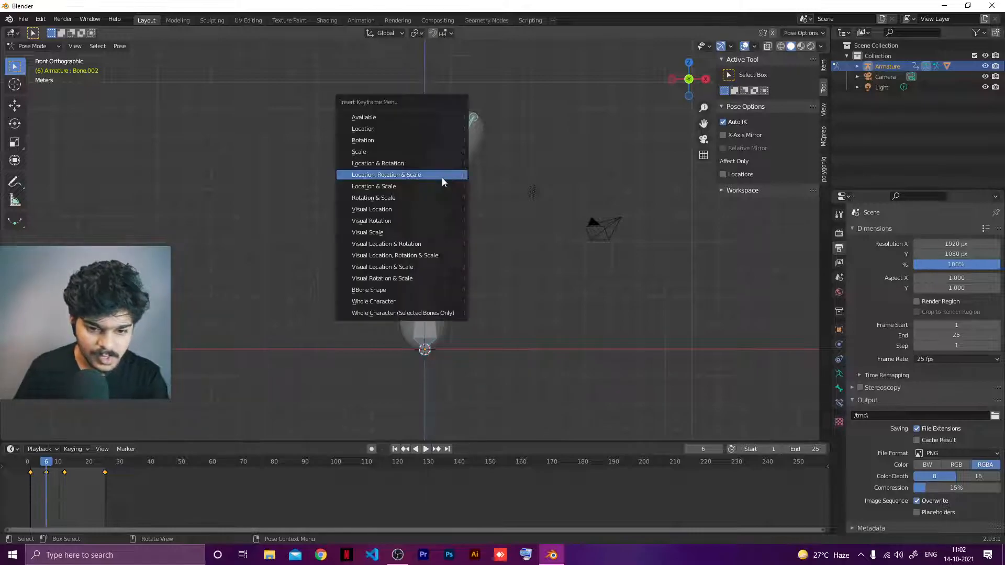
{"action": "left_click", "coordinate": [401, 176]}
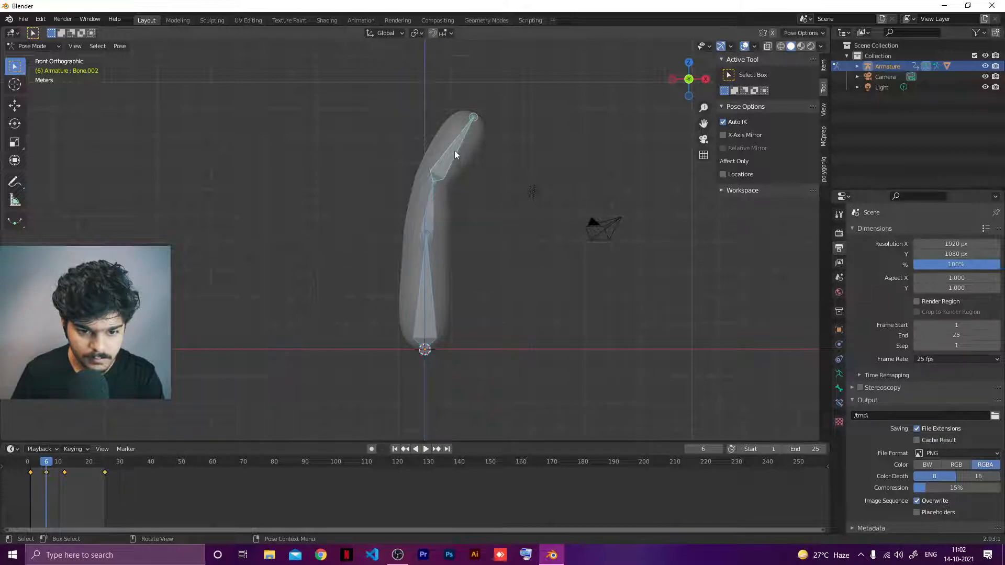
Move the topmost bone about 1 m toward negative X and slightly down, and key Location, Rotation & Scale for all bones at frame 6
{"action": "left_click", "coordinate": [473, 119]}
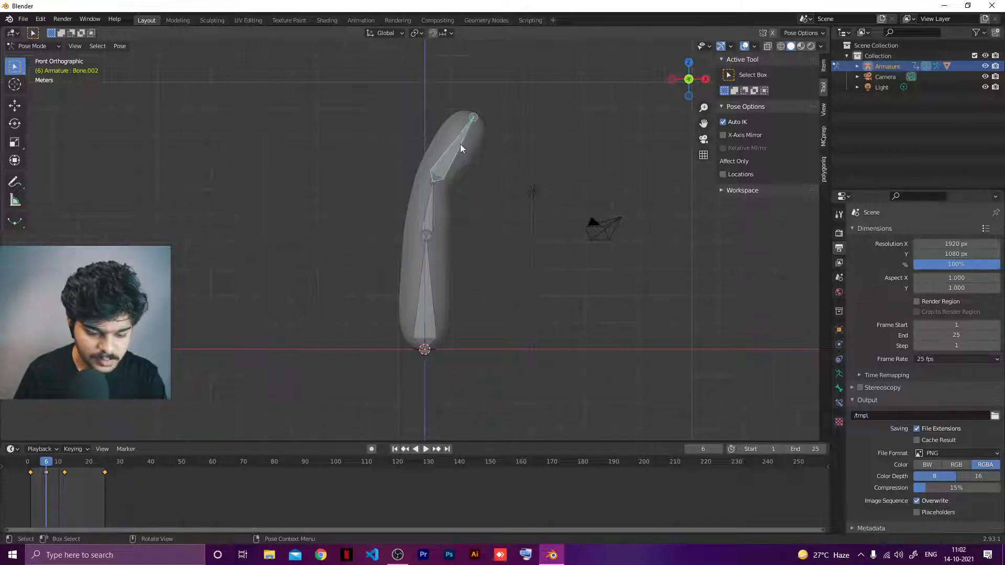
{"action": "key", "text": "g"}
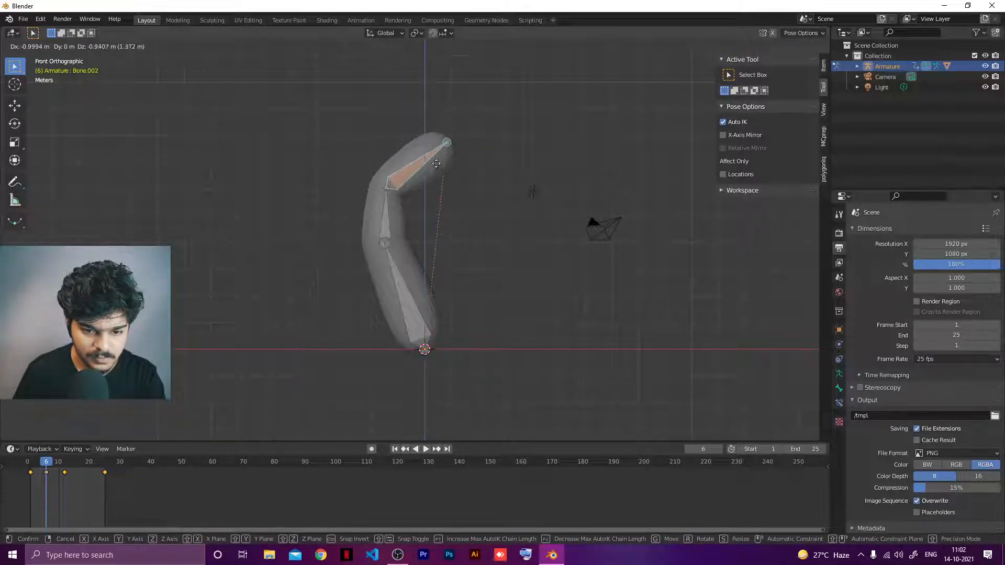
{"action": "left_click", "coordinate": [435, 153]}
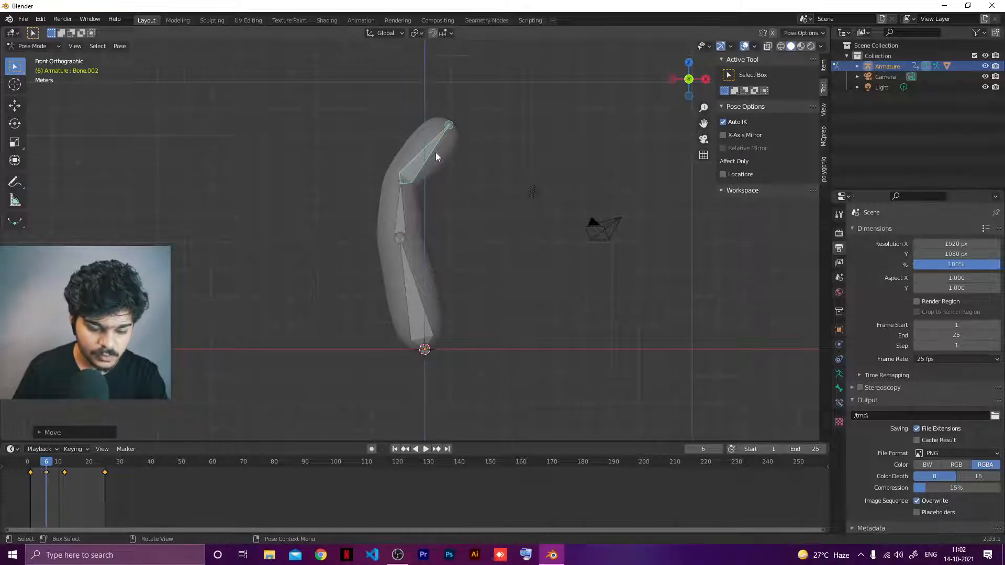
{"action": "key", "text": "i"}
{"action": "left_click", "coordinate": [408, 155]}
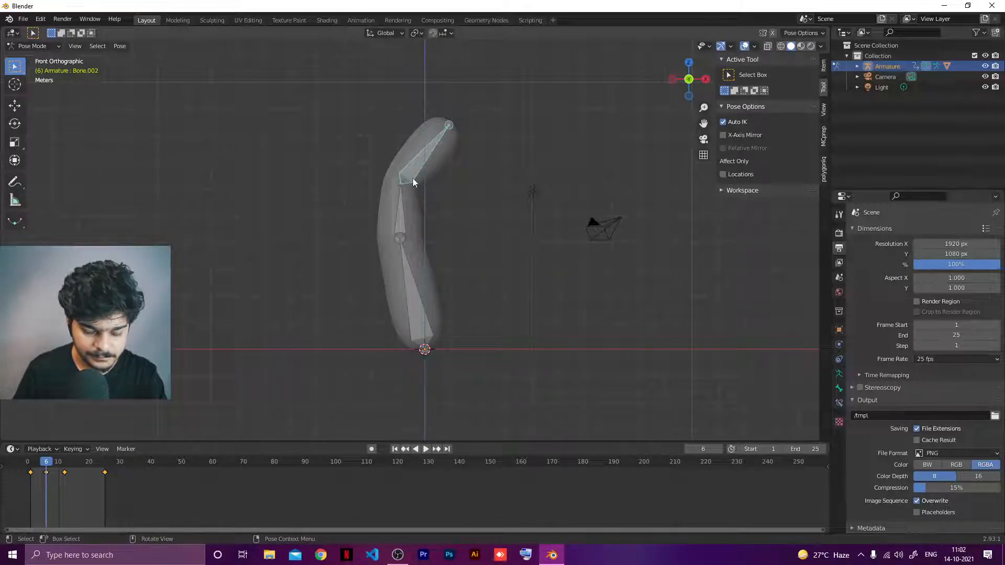
{"action": "key", "text": "a"}
{"action": "key", "text": "i"}
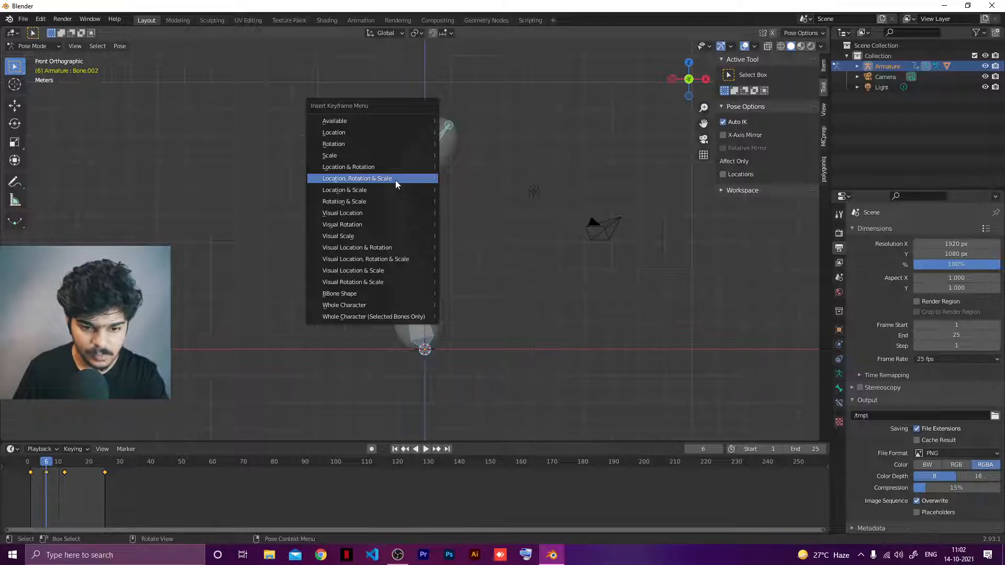
{"action": "left_click", "coordinate": [395, 180]}
Copy the adjusted frame 6 pose of all bones and paste it X-flipped at frame 18
{"action": "key", "text": "ctrl+c"}
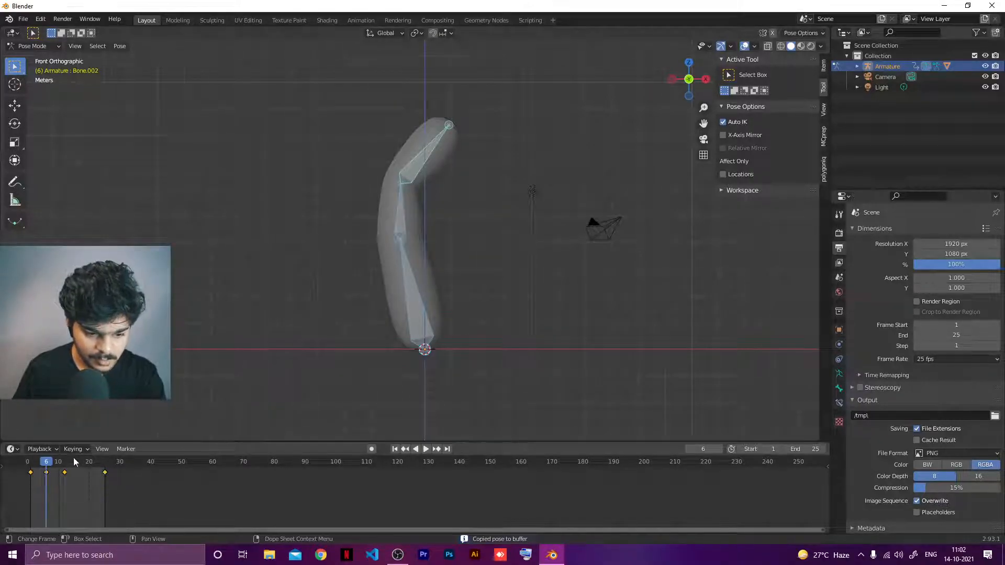
{"action": "left_click_drag", "start_coordinate": [73, 459], "coordinate": [84, 471]}
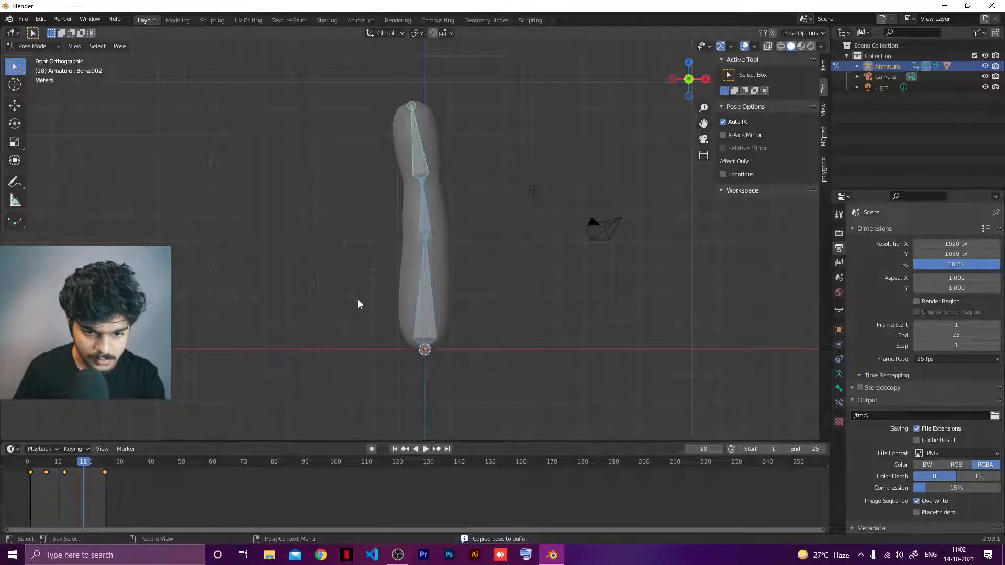
{"action": "right_click", "coordinate": [420, 180]}
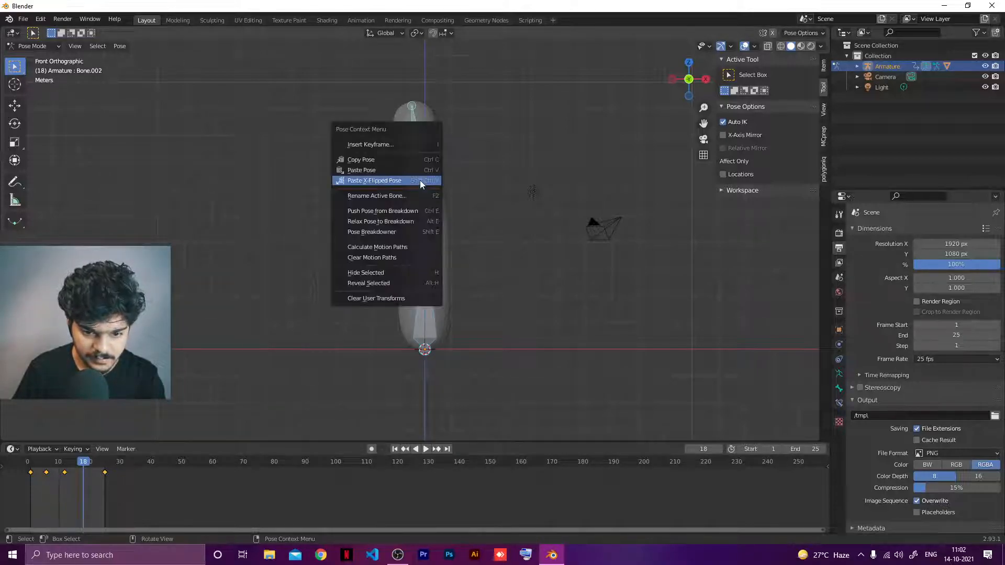
{"action": "left_click", "coordinate": [375, 180]}
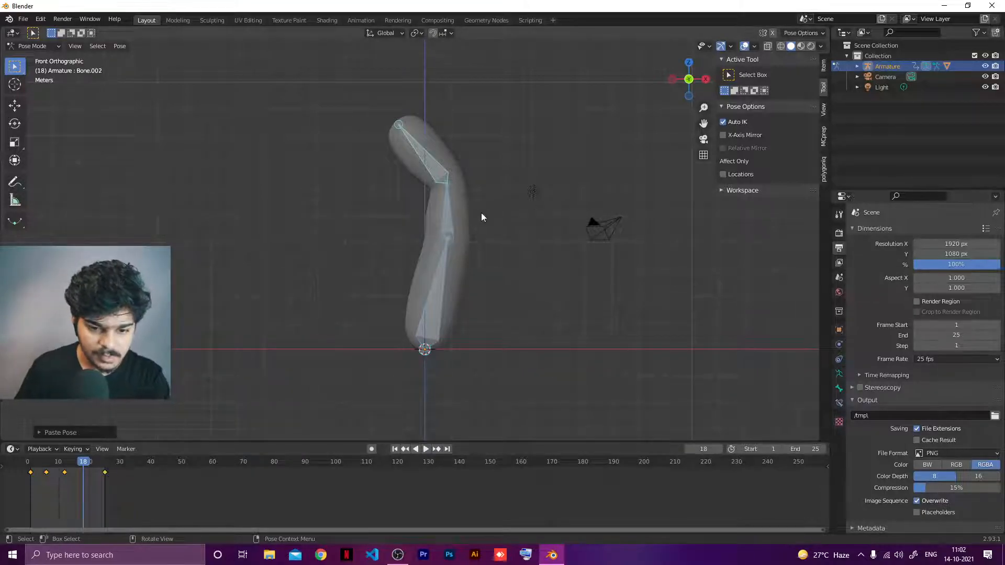
Insert a Location, Rotation & Scale keyframe for the mirrored pose at frame 18 and play the full loop
{"action": "key", "text": "i"}
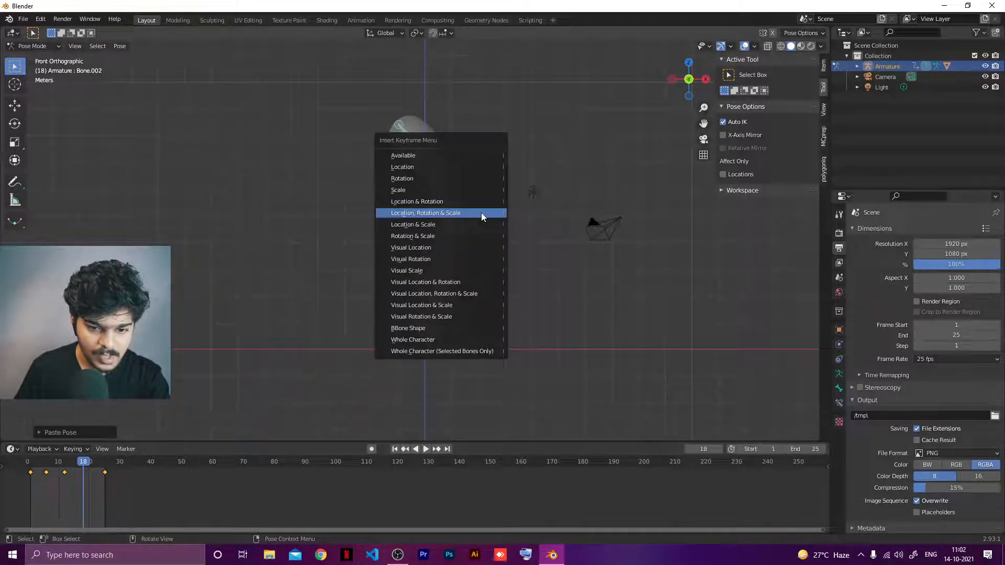
{"action": "left_click", "coordinate": [438, 212]}
{"action": "key", "text": "space"}
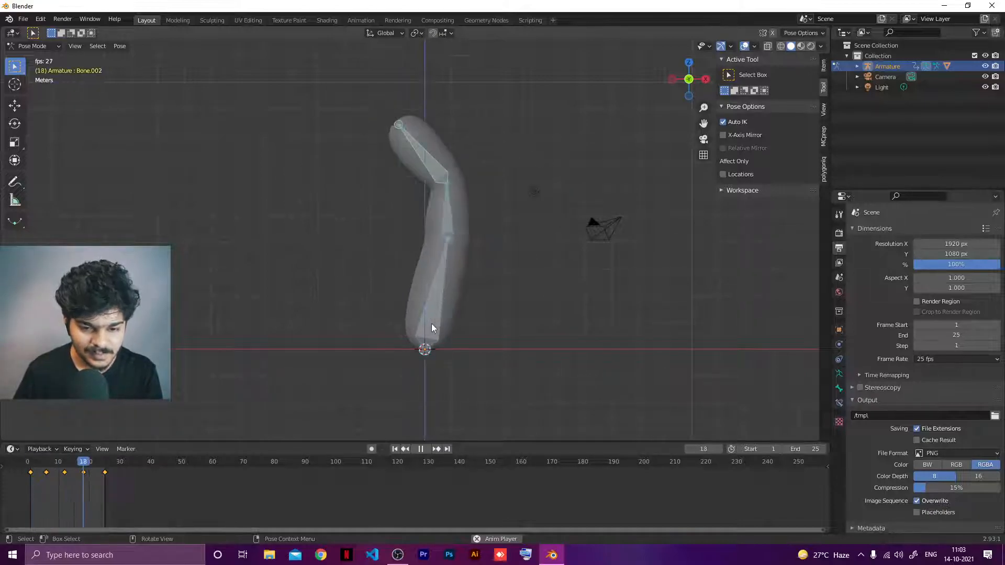
{"action": "key", "text": "space"}
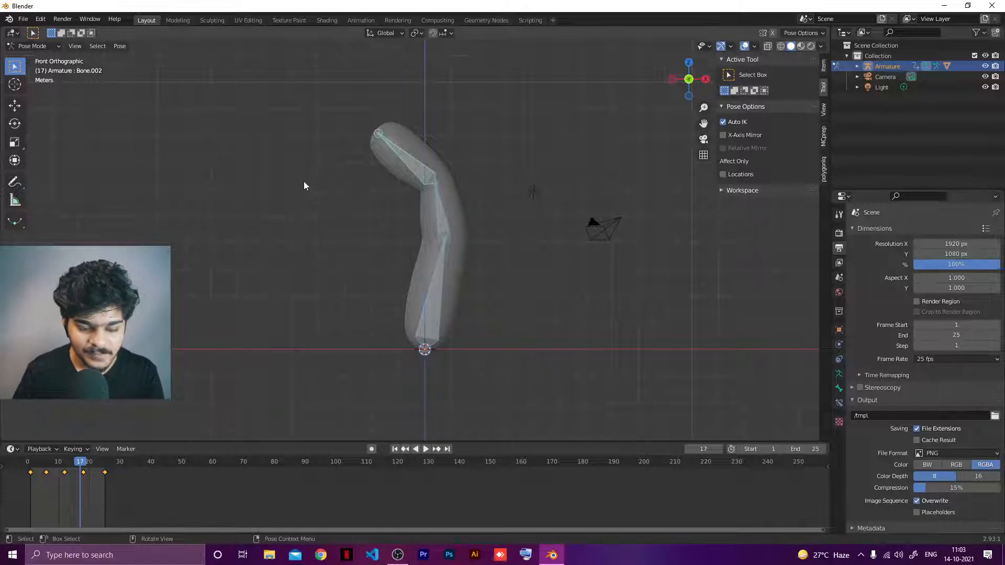
Save the project as WiglyJigly.blend in the D:\MyProjects folder
{"action": "key", "text": "ctrl+s"}
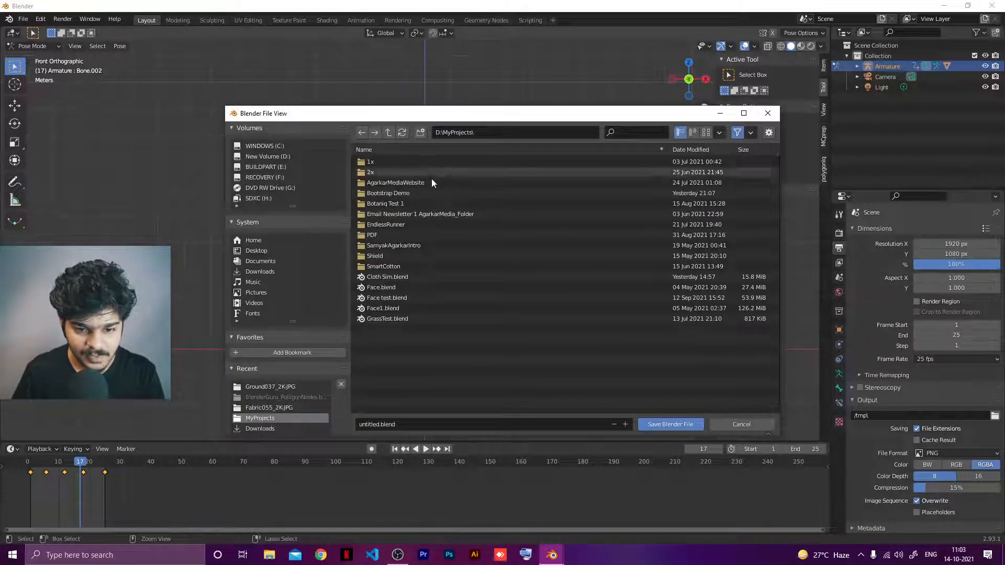
{"action": "left_click", "coordinate": [373, 425]}
{"action": "type", "text": "WiglyJigly"}
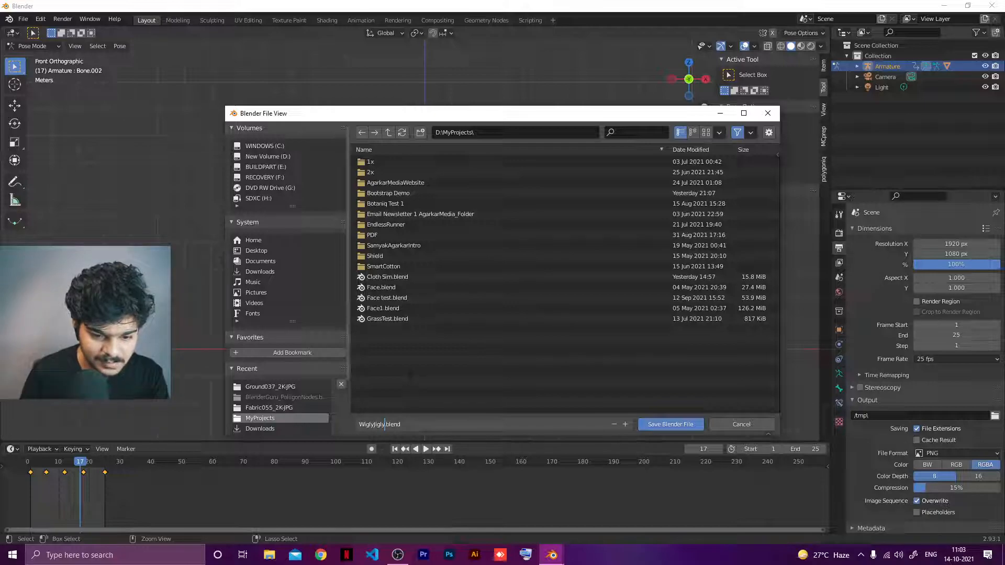
{"action": "left_click", "coordinate": [413, 368]}
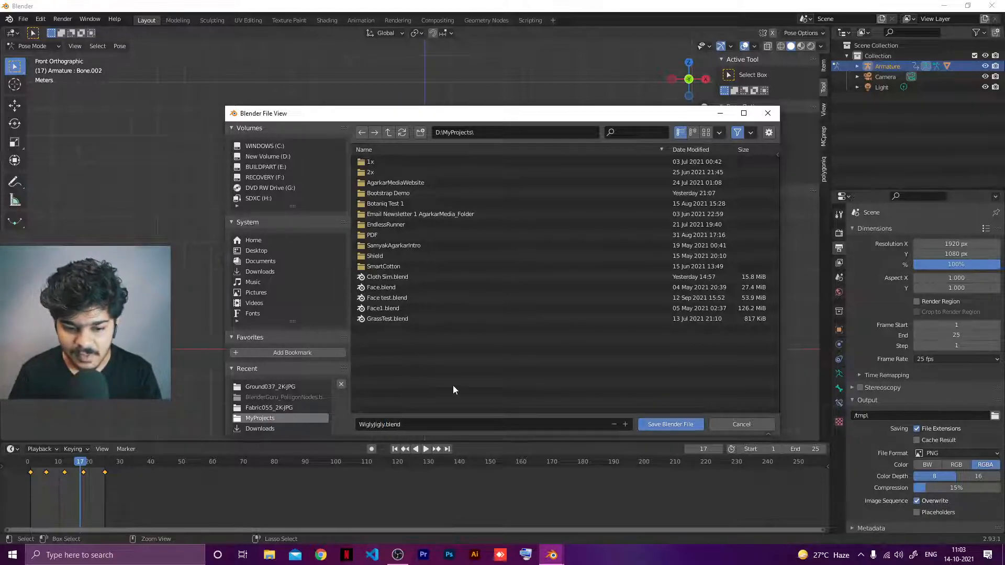
{"action": "left_click", "coordinate": [669, 427]}
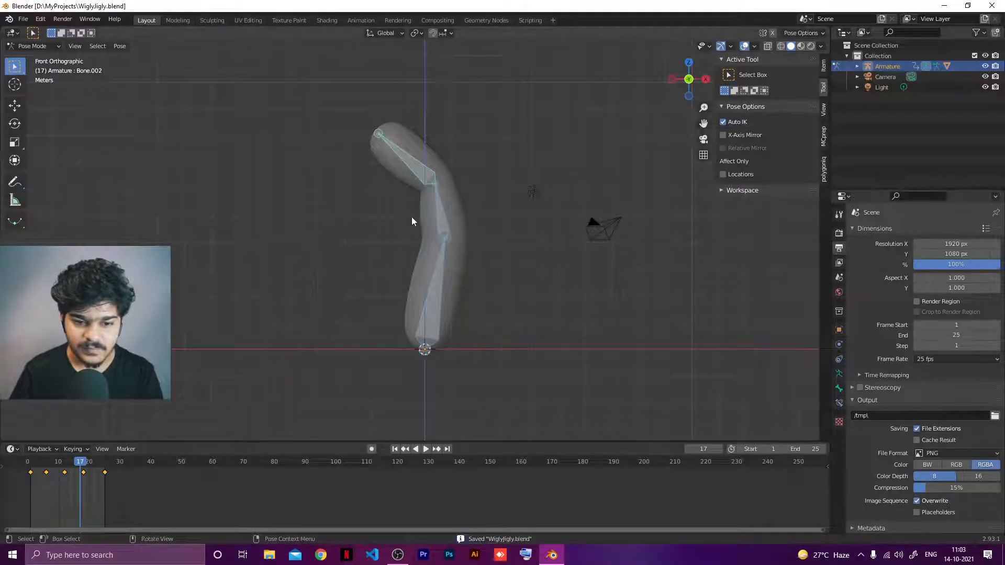
Leave Pose Mode for Object Mode and select the bent body mesh
{"action": "left_click", "coordinate": [416, 144]}
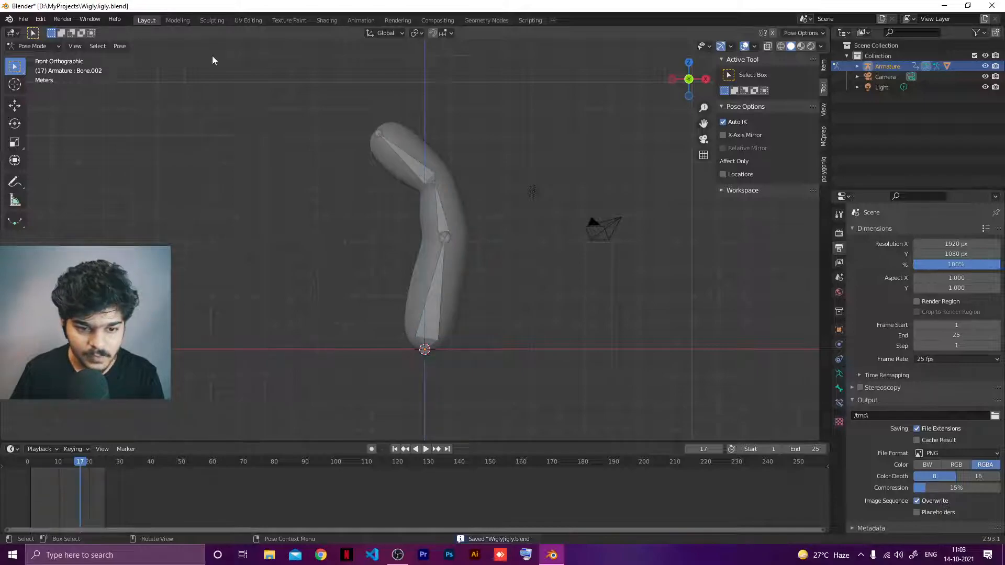
{"action": "left_click", "coordinate": [32, 46]}
{"action": "left_click", "coordinate": [29, 59]}
{"action": "left_click", "coordinate": [413, 146]}
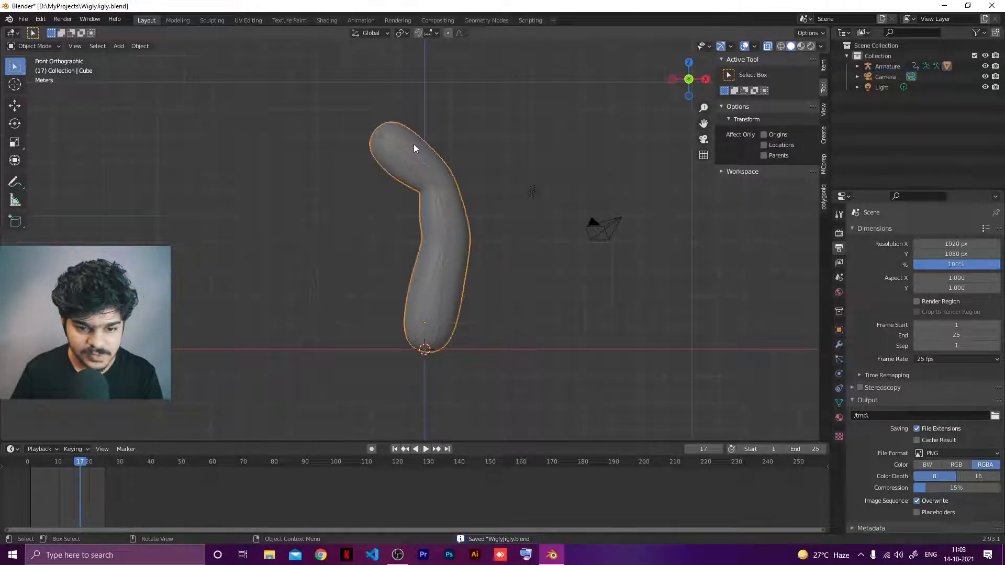
{"action": "right_click", "coordinate": [412, 143]}
{"action": "left_click", "coordinate": [396, 146]}
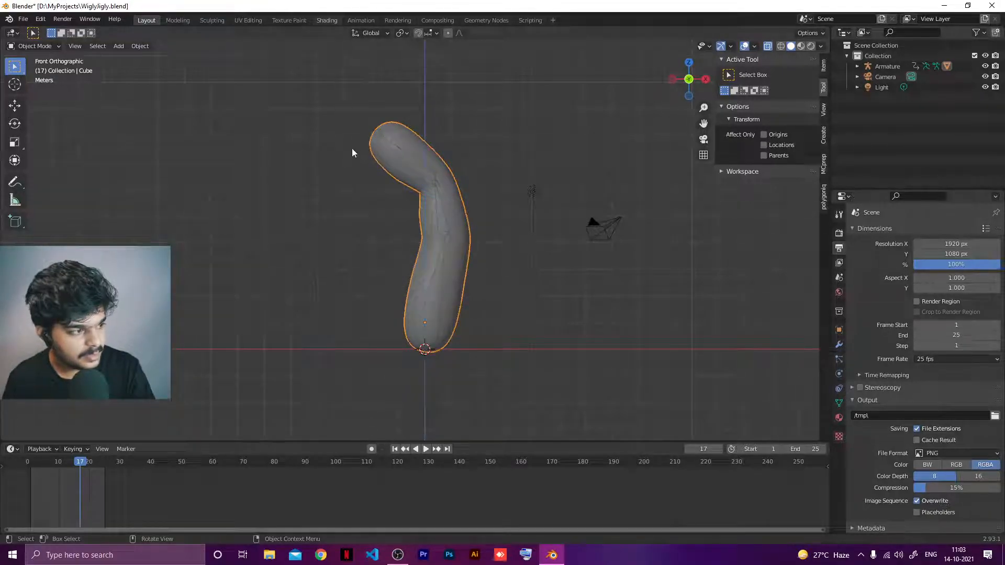
In the Shading workspace, give the body's material a pink base color, roughness about 0.82 and specular about 0.25
{"action": "scroll", "coordinate": [553, 212], "scroll_direction": "down", "scroll_amount": 4}
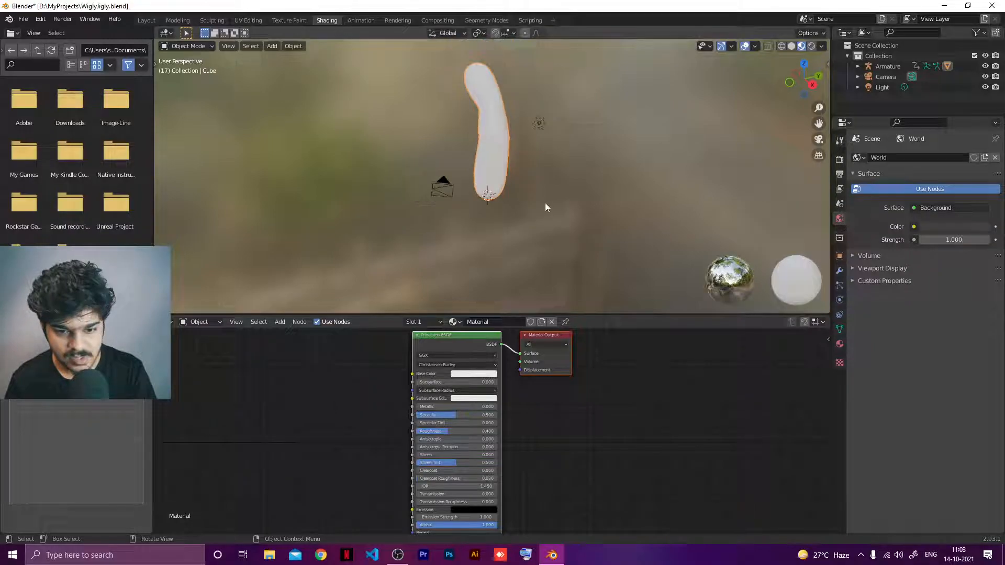
{"action": "middle_click_drag", "start_coordinate": [543, 199], "coordinate": [525, 173]}
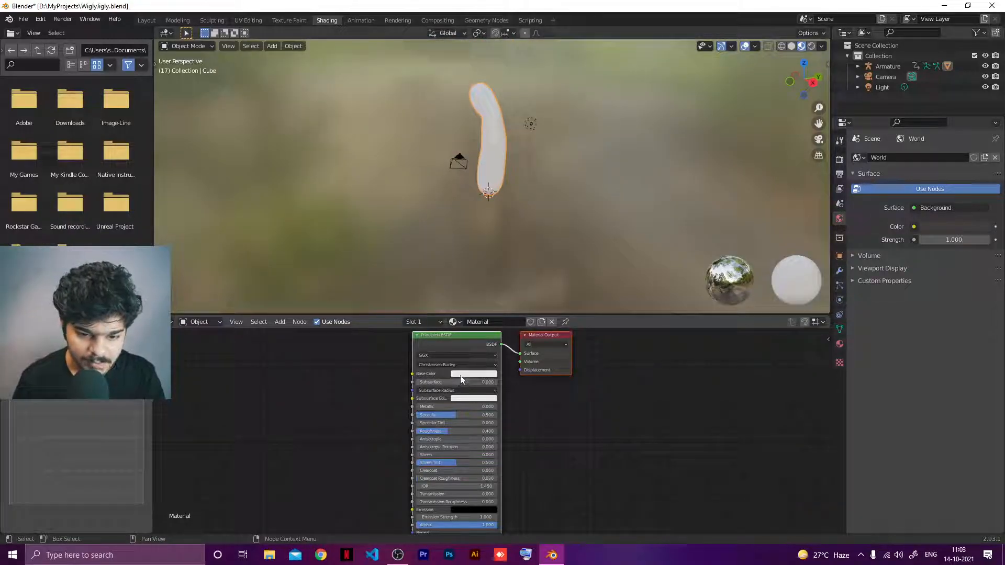
{"action": "left_click", "coordinate": [469, 374]}
{"action": "left_click_drag", "start_coordinate": [477, 301], "coordinate": [485, 307]}
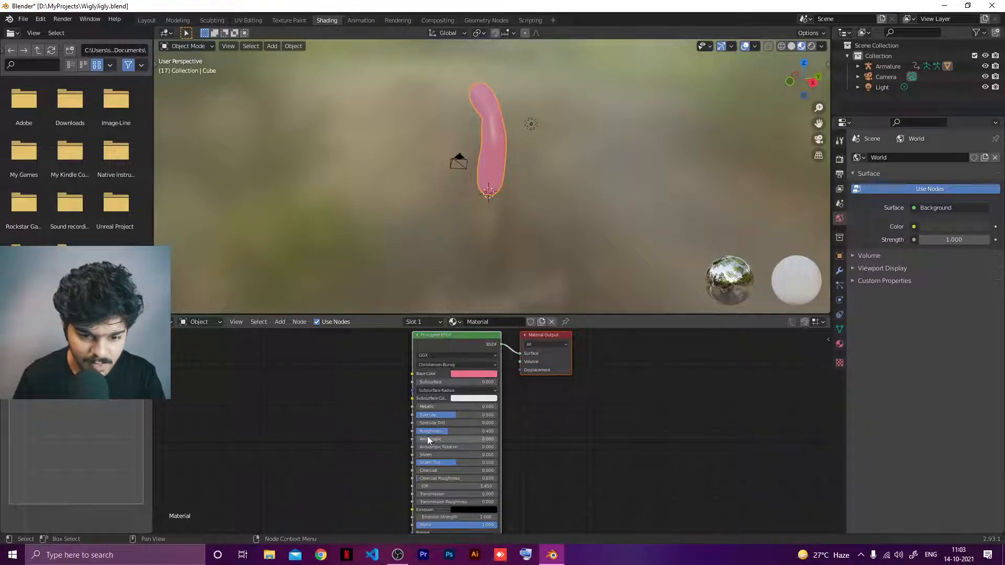
{"action": "left_click_drag", "start_coordinate": [448, 431], "coordinate": [436, 414]}
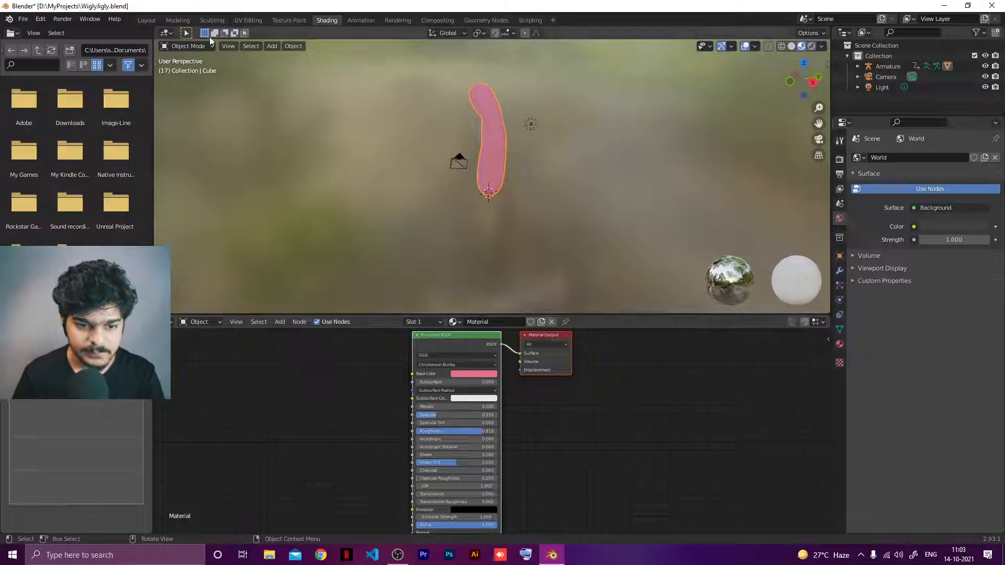
Return to the Layout workspace, add a cube mesh at the origin and move it up 1 m along Z
{"action": "left_click", "coordinate": [146, 21]}
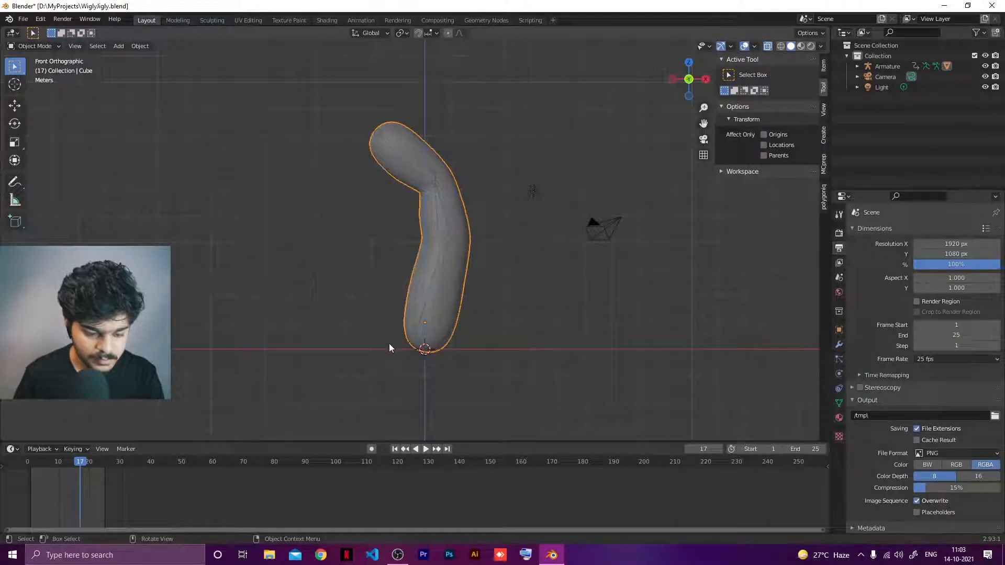
{"action": "key", "text": "shift+a"}
{"action": "mouse_move", "coordinate": [365, 265]}
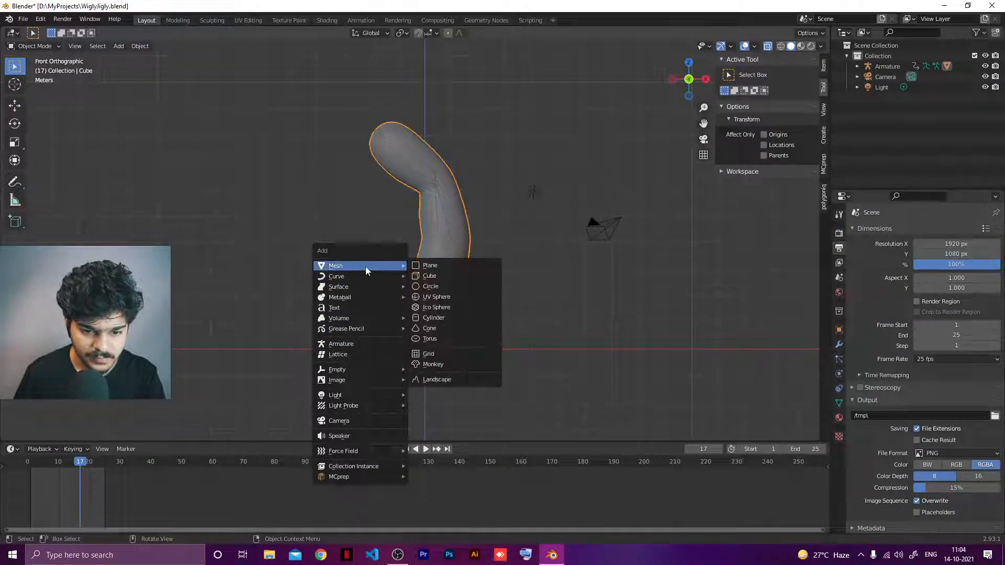
{"action": "left_click", "coordinate": [437, 276]}
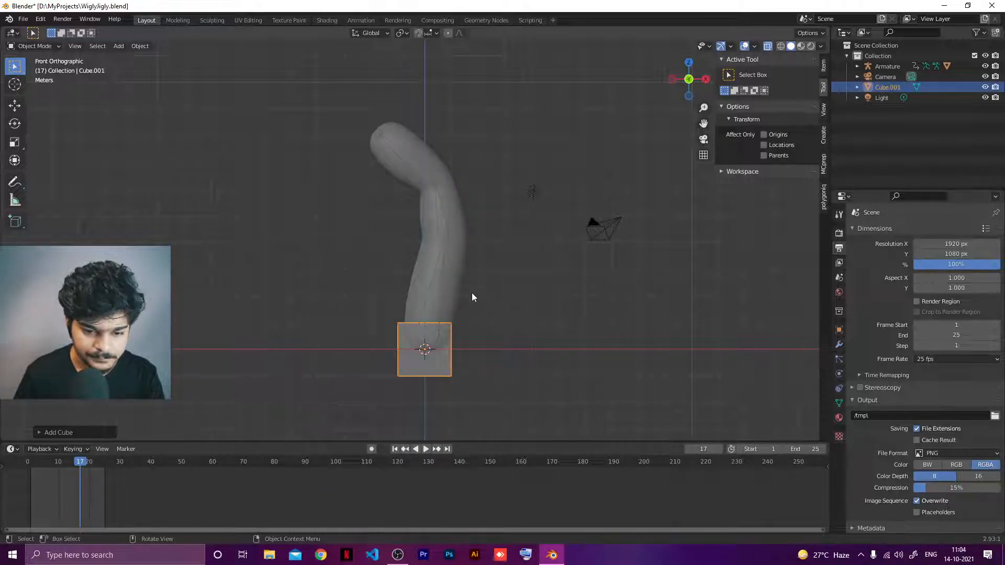
{"action": "scroll", "coordinate": [469, 293], "scroll_direction": "down", "scroll_amount": 4}
{"action": "type", "text": "g"}
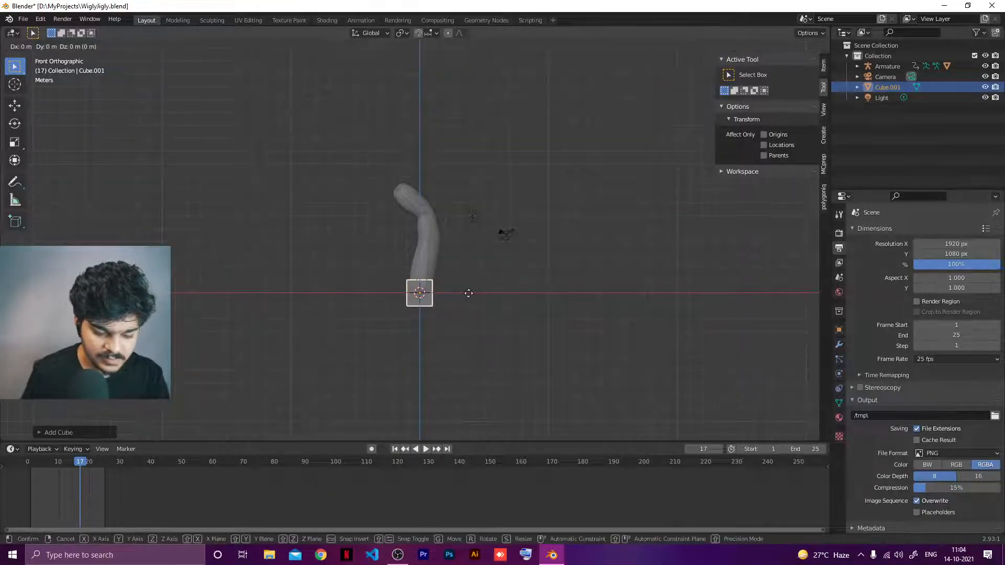
{"action": "type", "text": "z1"}
{"action": "key", "text": "Return"}
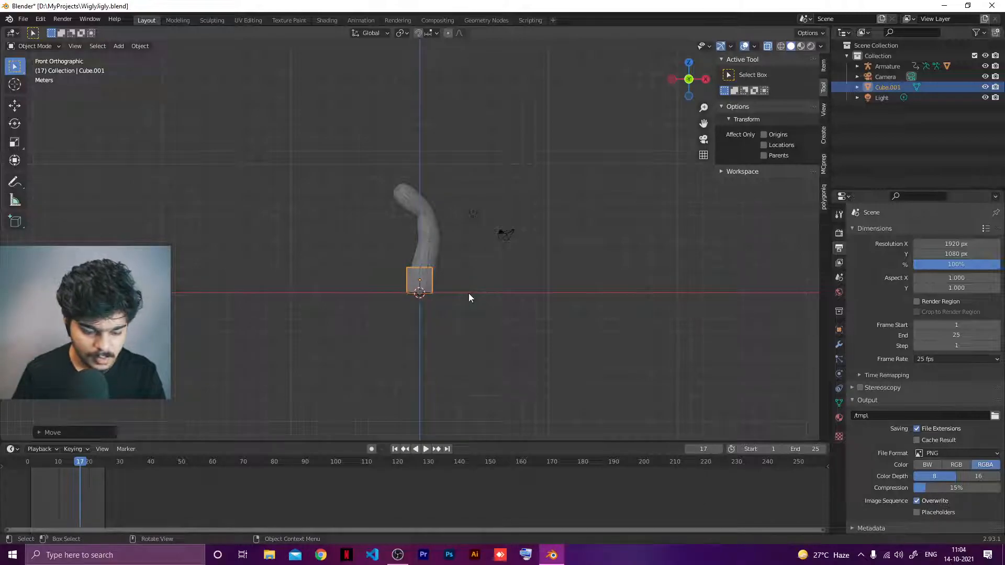
{"action": "left_click", "coordinate": [371, 34]}
{"action": "left_click", "coordinate": [401, 33]}
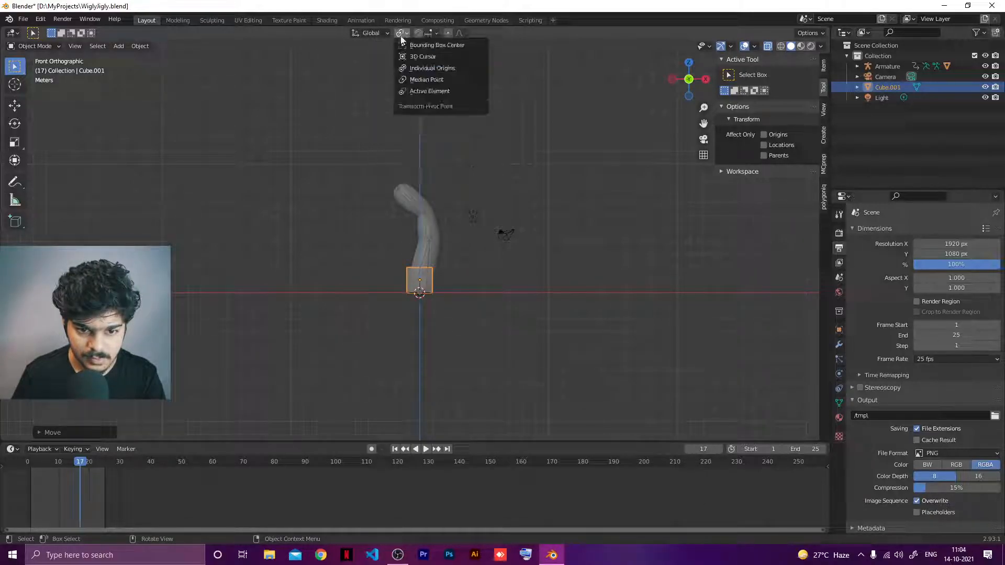
{"action": "left_click", "coordinate": [381, 34]}
{"action": "left_click", "coordinate": [340, 118]}
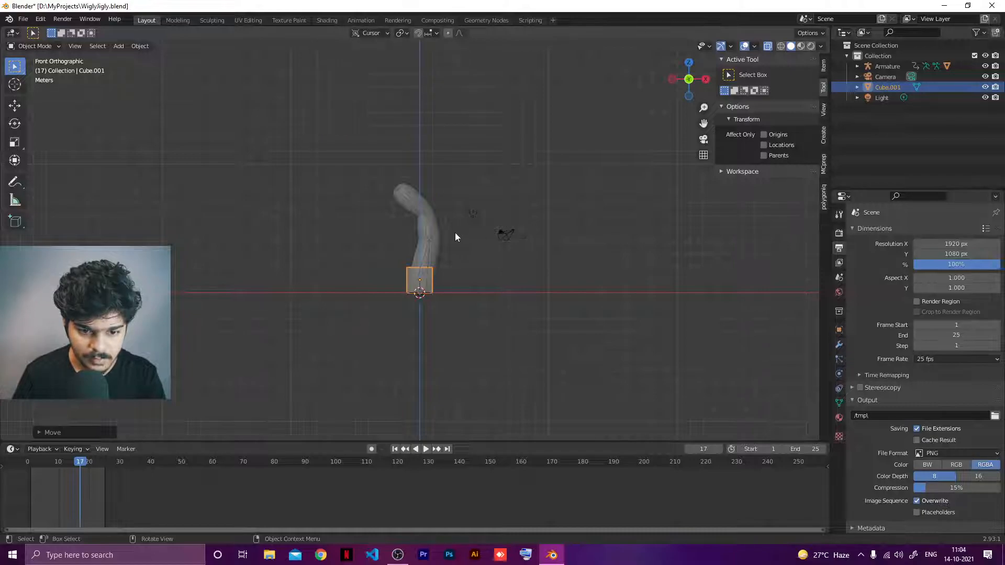
{"action": "key", "text": "s"}
{"action": "right_click", "coordinate": [574, 157]}
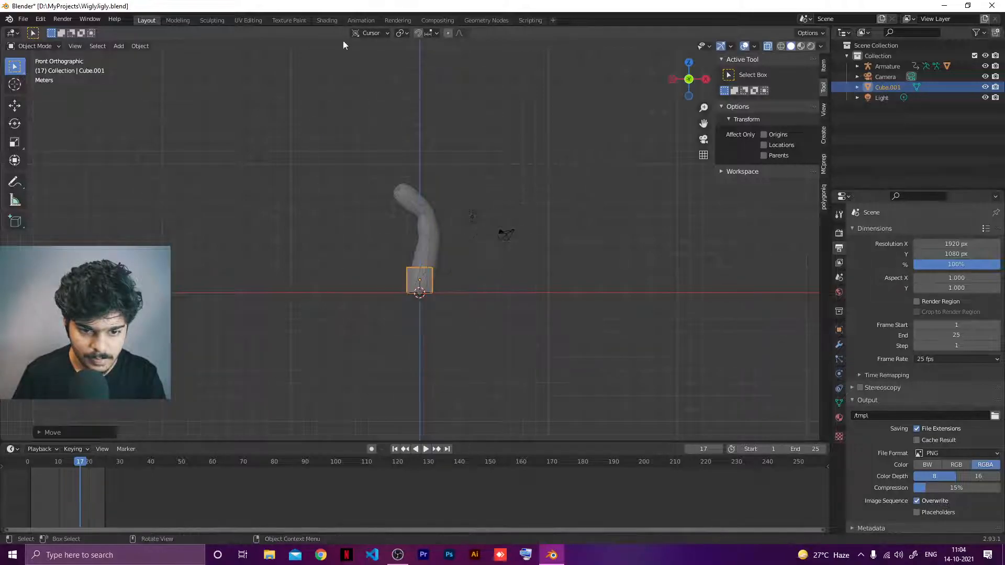
{"action": "left_click", "coordinate": [375, 33]}
{"action": "left_click", "coordinate": [348, 67]}
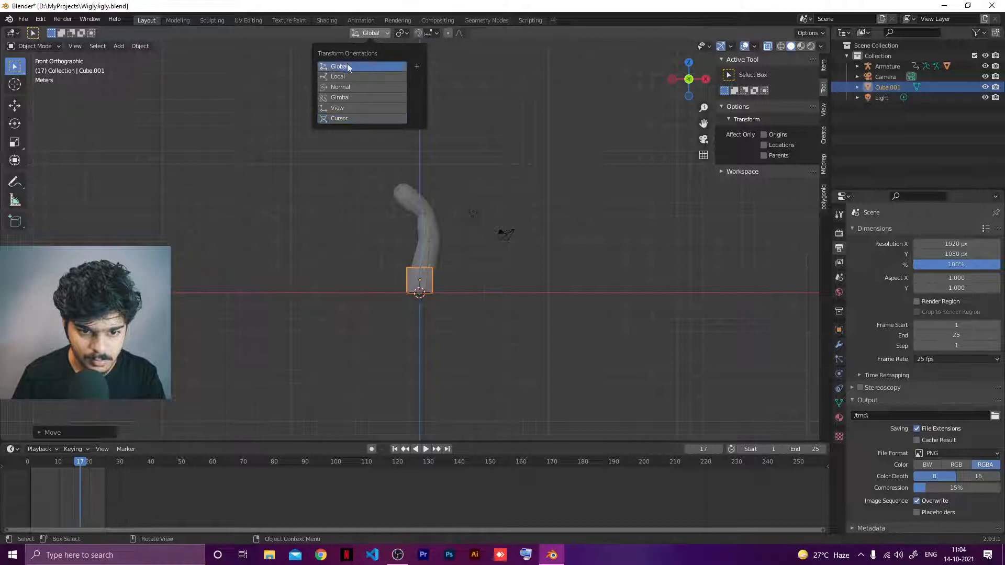
Using the 3D Cursor as pivot, scale the cube up roughly ten times and reduce its height to about 0.53 along Z
{"action": "left_click", "coordinate": [405, 33]}
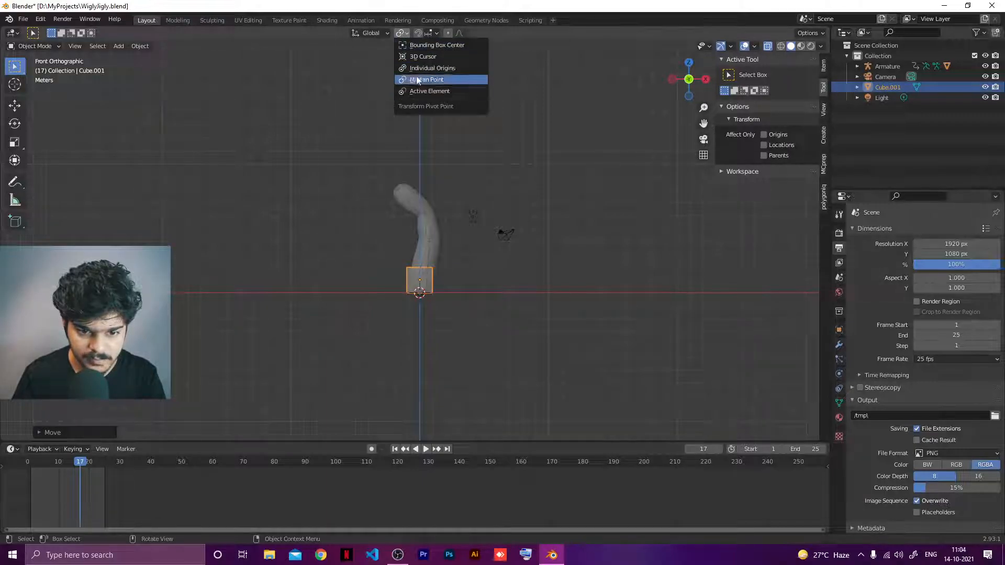
{"action": "left_click", "coordinate": [422, 55]}
{"action": "key", "text": "s"}
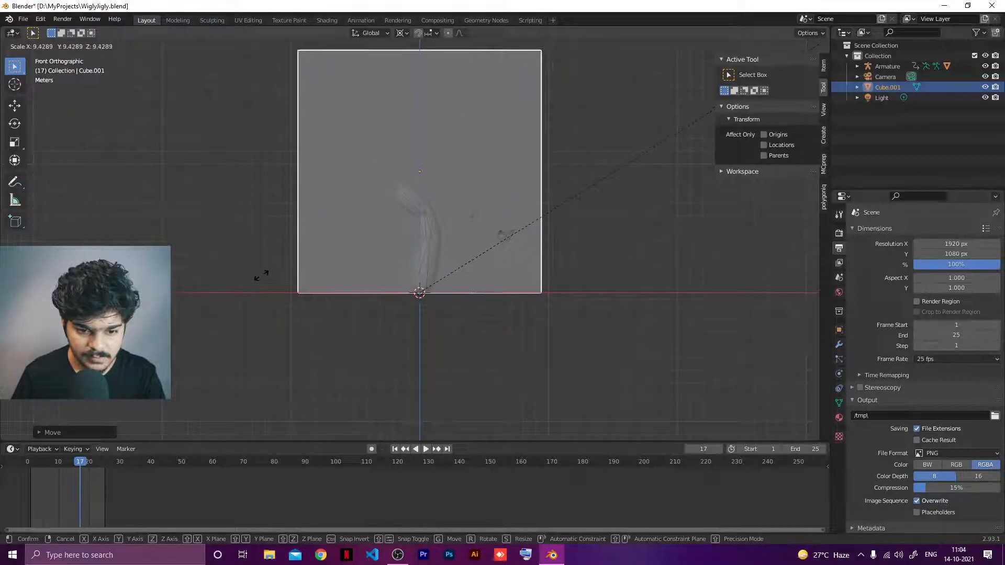
{"action": "left_click", "coordinate": [287, 261]}
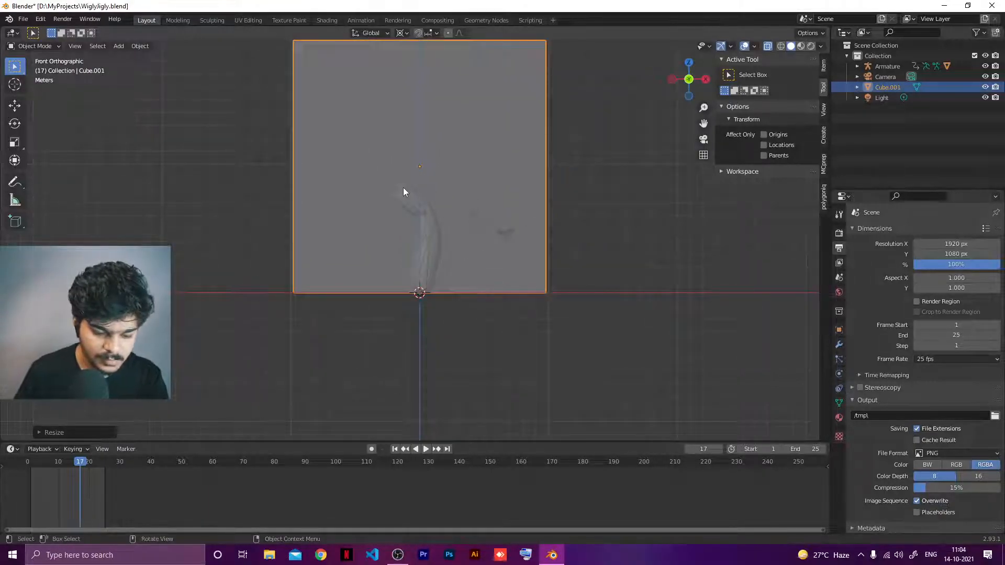
{"action": "key", "text": "s"}
{"action": "key", "text": "z"}
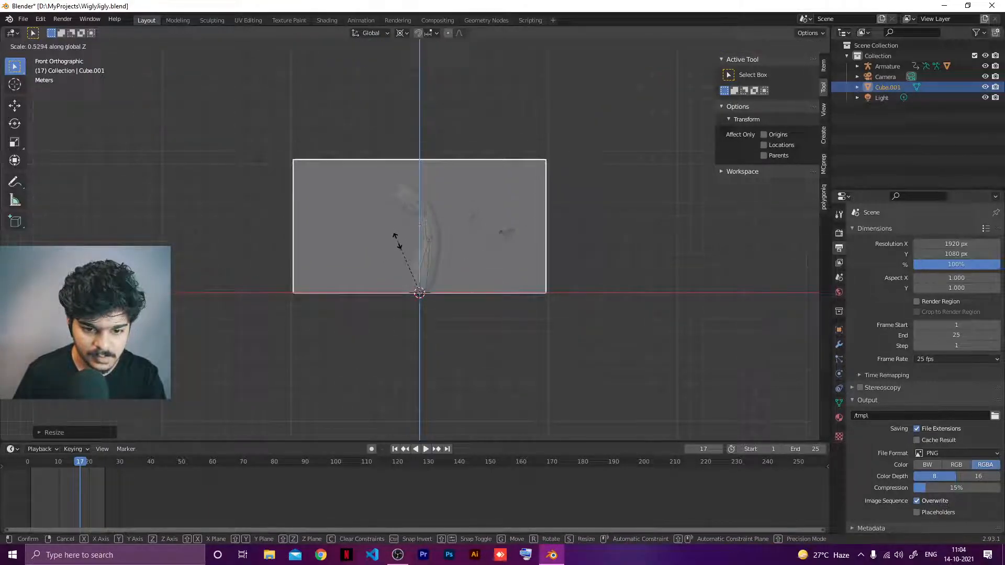
{"action": "left_click", "coordinate": [397, 241]}
Delete the top face of the enlarged cube in Edit Mode so the box is open above the body
{"action": "middle_click_drag", "start_coordinate": [423, 218], "coordinate": [420, 222]}
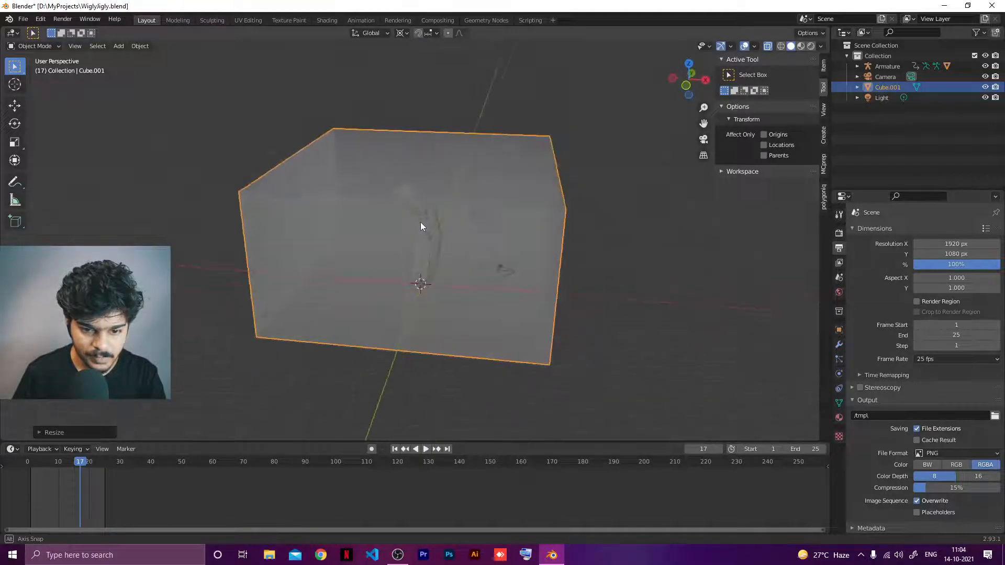
{"action": "key", "text": "Tab"}
{"action": "left_click", "coordinate": [346, 144]}
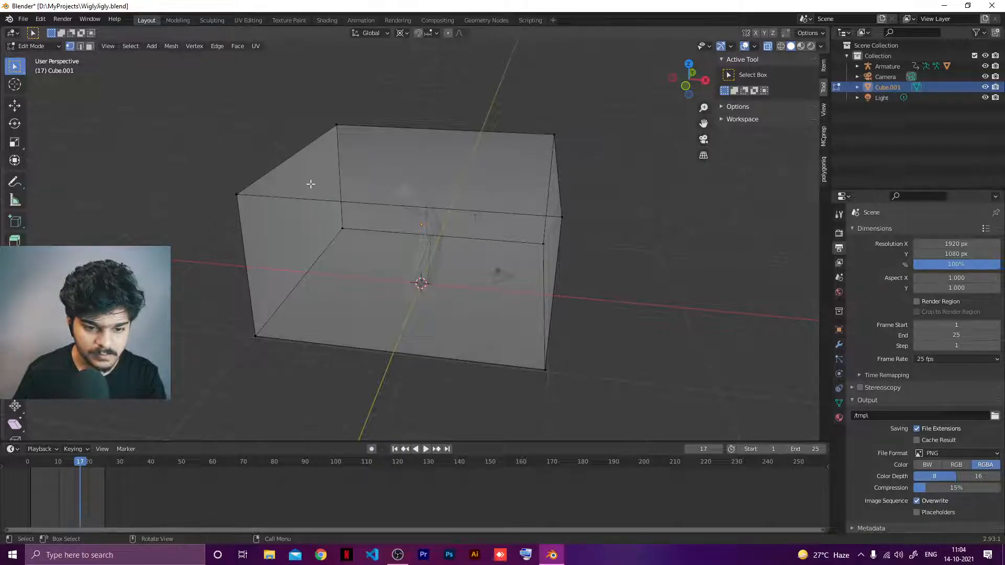
{"action": "key", "text": "3"}
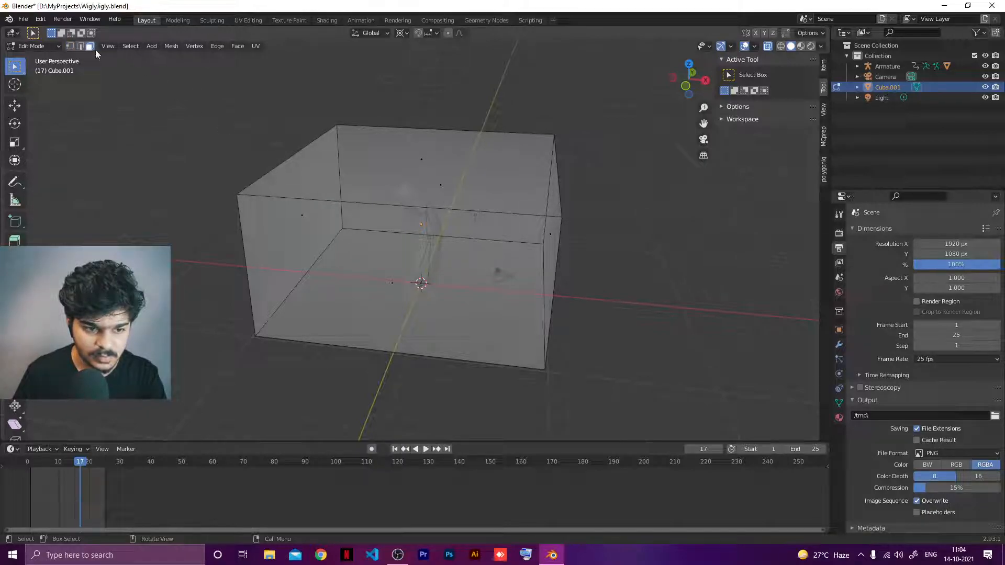
{"action": "key", "text": "a"}
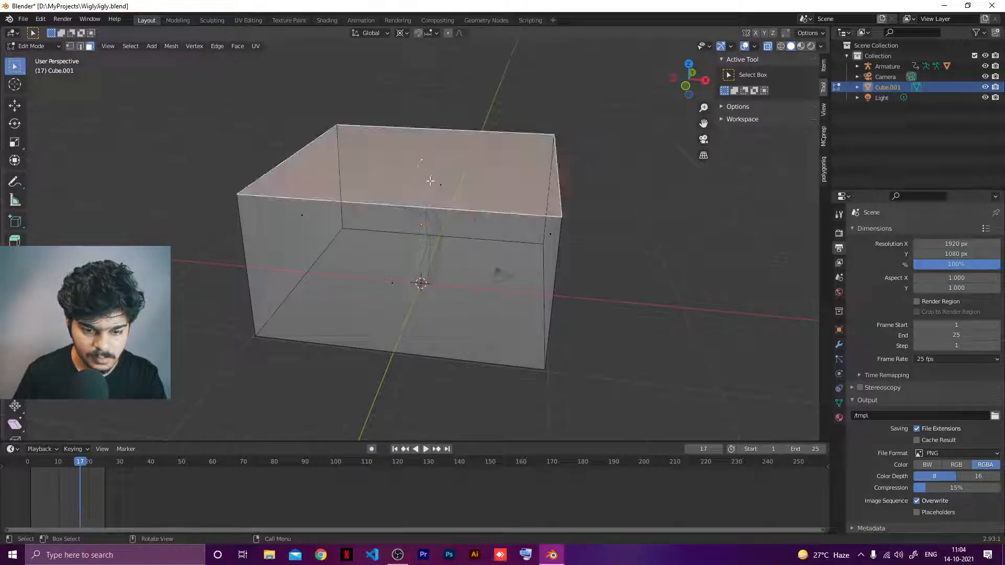
{"action": "middle_click_drag", "start_coordinate": [428, 161], "coordinate": [379, 196]}
{"action": "key", "text": "x"}
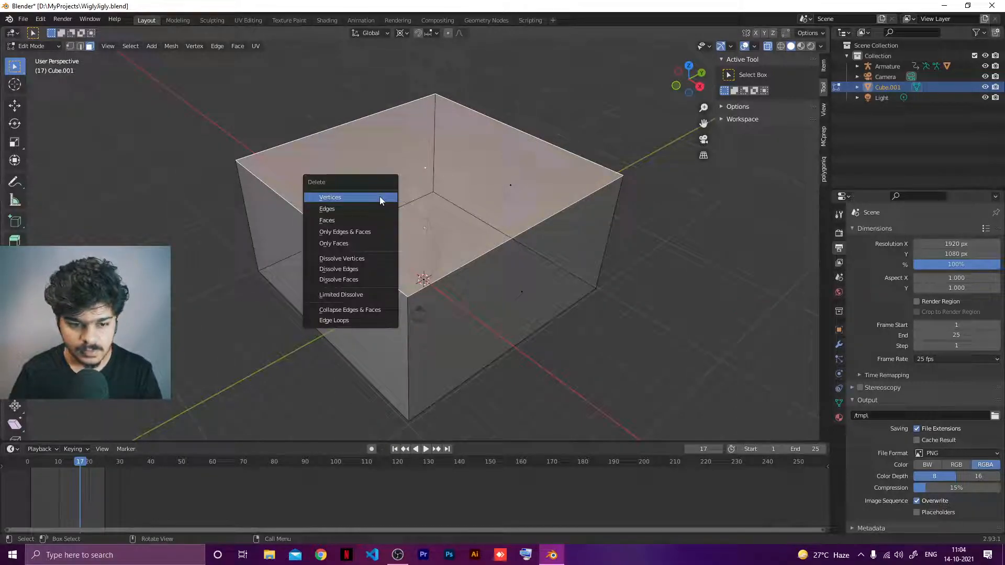
{"action": "left_click", "coordinate": [340, 219]}
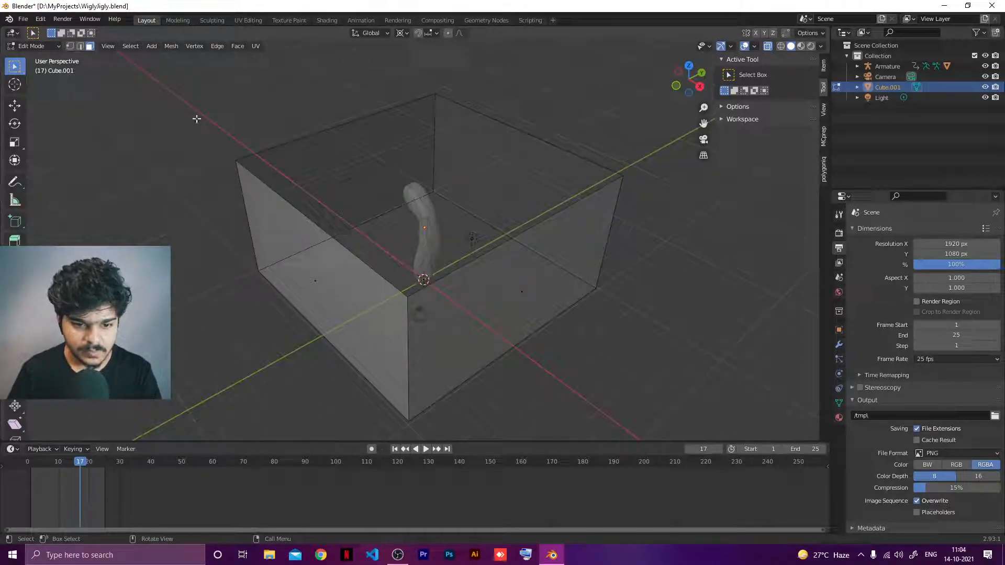
Bevel the box's bottom edges and vertical corner edges with 3 segments to round its inside corners
{"action": "left_click", "coordinate": [79, 46]}
{"action": "middle_click_drag", "start_coordinate": [213, 78], "coordinate": [169, 127]}
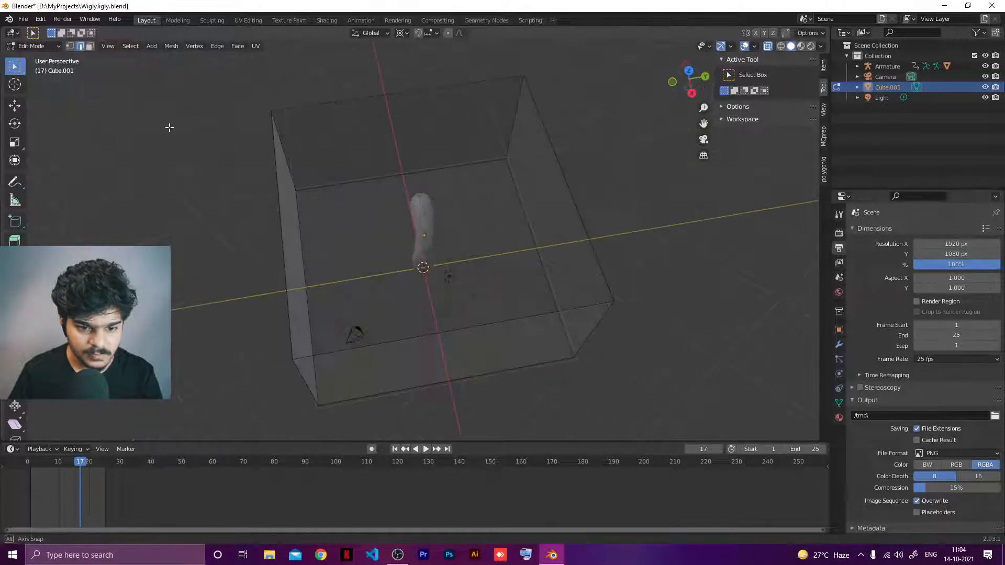
{"action": "key", "text": "alt+z"}
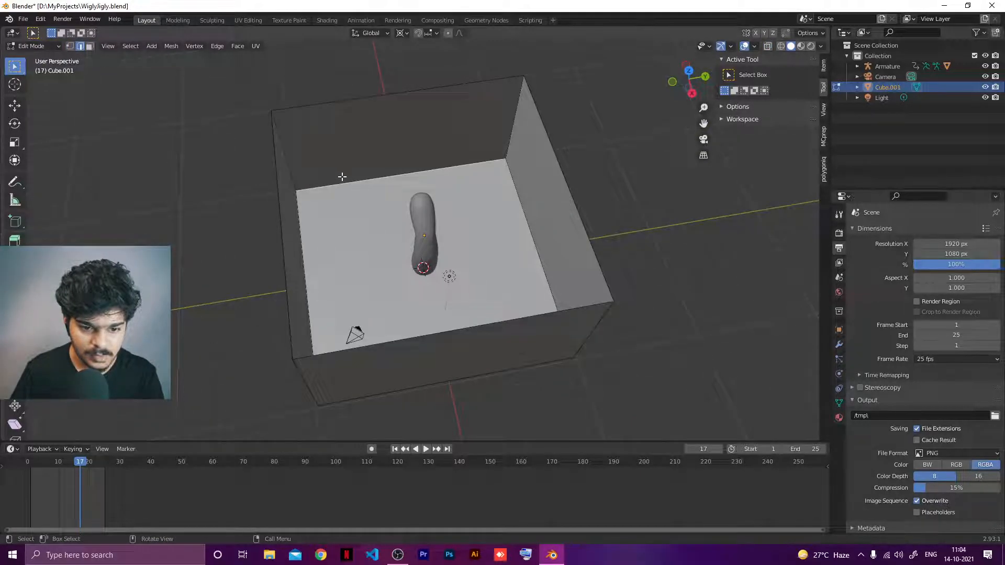
{"action": "middle_click_drag", "start_coordinate": [342, 177], "coordinate": [281, 164]}
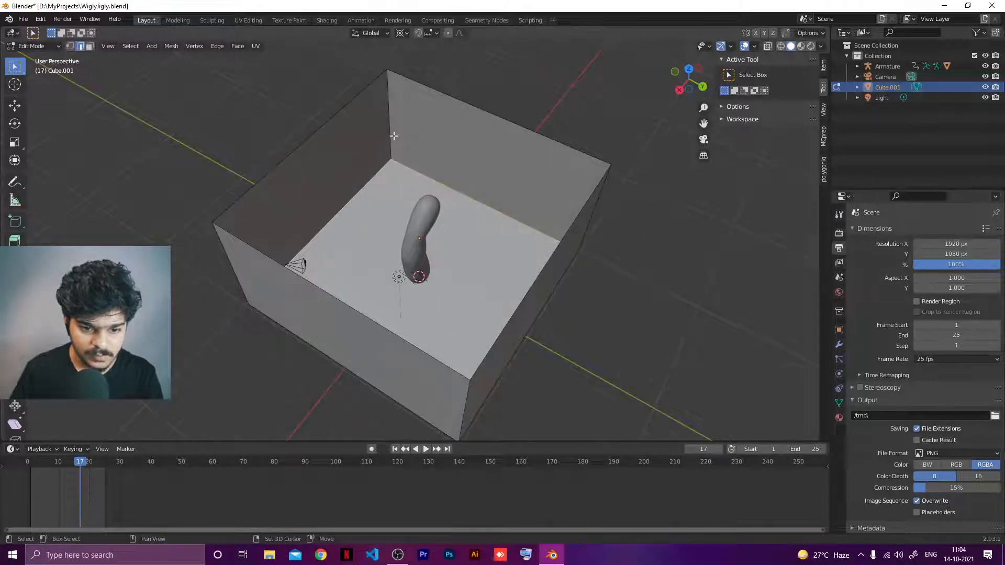
{"action": "middle_click_drag", "start_coordinate": [391, 135], "coordinate": [362, 110]}
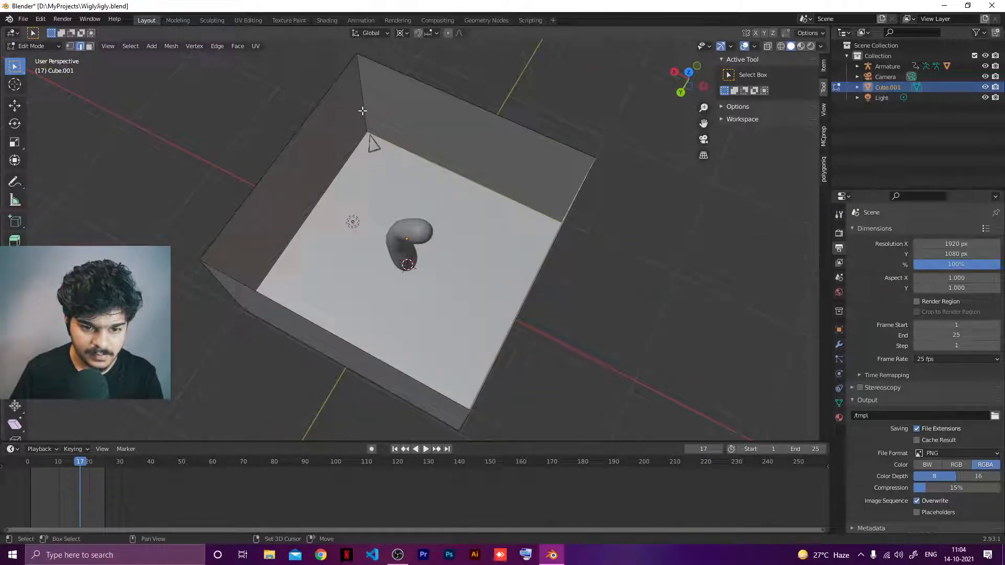
{"action": "middle_click_drag", "start_coordinate": [339, 161], "coordinate": [247, 132]}
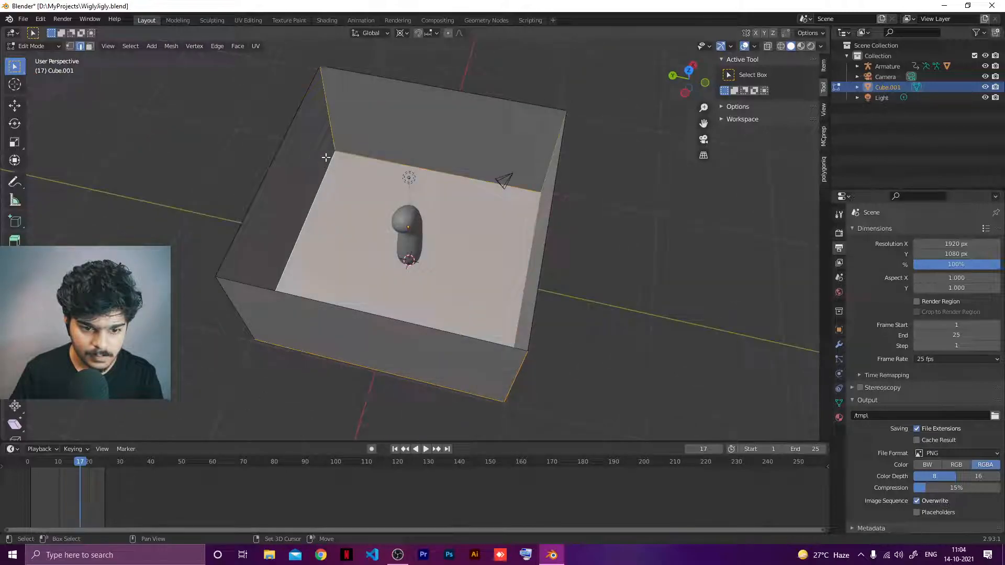
{"action": "middle_click_drag", "start_coordinate": [326, 157], "coordinate": [247, 151]}
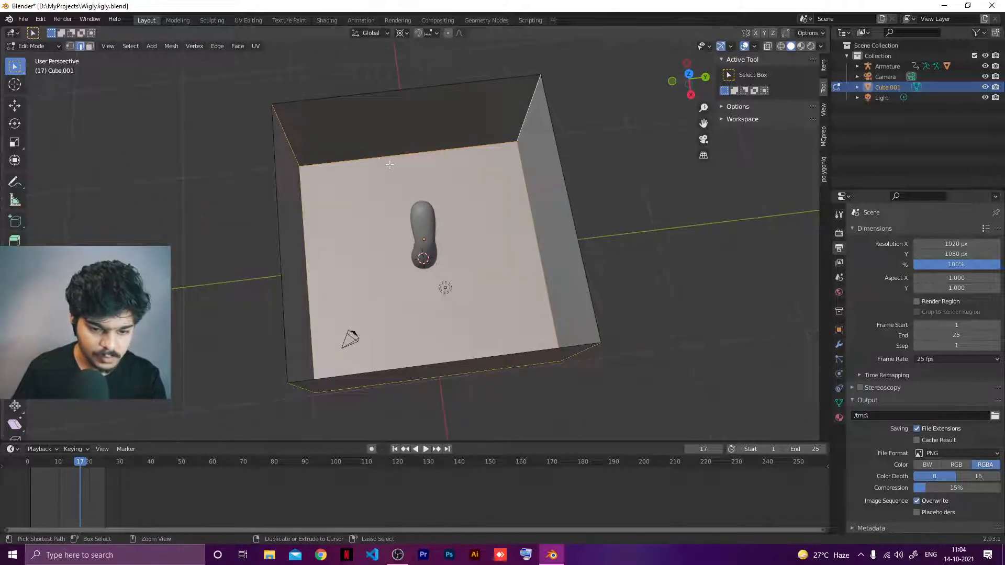
{"action": "key", "text": "ctrl+b"}
{"action": "scroll", "coordinate": [496, 135], "scroll_direction": "up", "scroll_amount": 2}
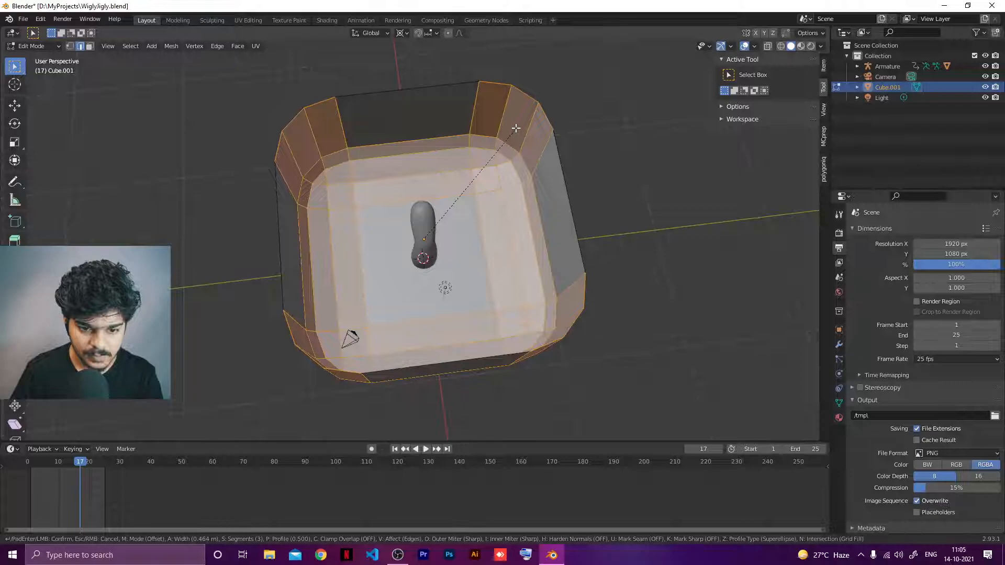
{"action": "left_click", "coordinate": [481, 155]}
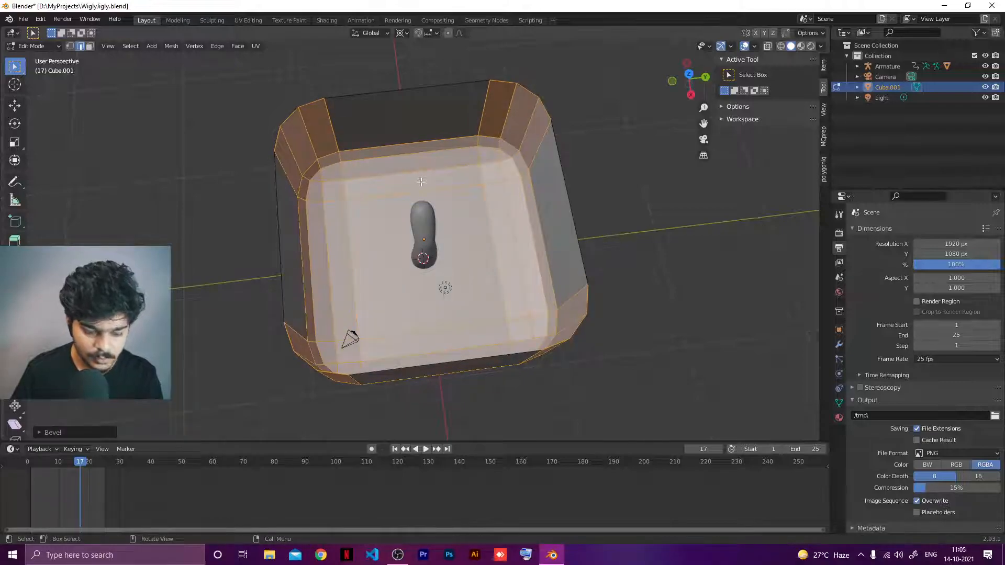
In Object Mode, scale the box up about 2.17 times in X and Y only and shade it smooth
{"action": "key", "text": "Tab"}
{"action": "middle_click_drag", "start_coordinate": [416, 197], "coordinate": [406, 124]}
{"action": "key", "text": "s"}
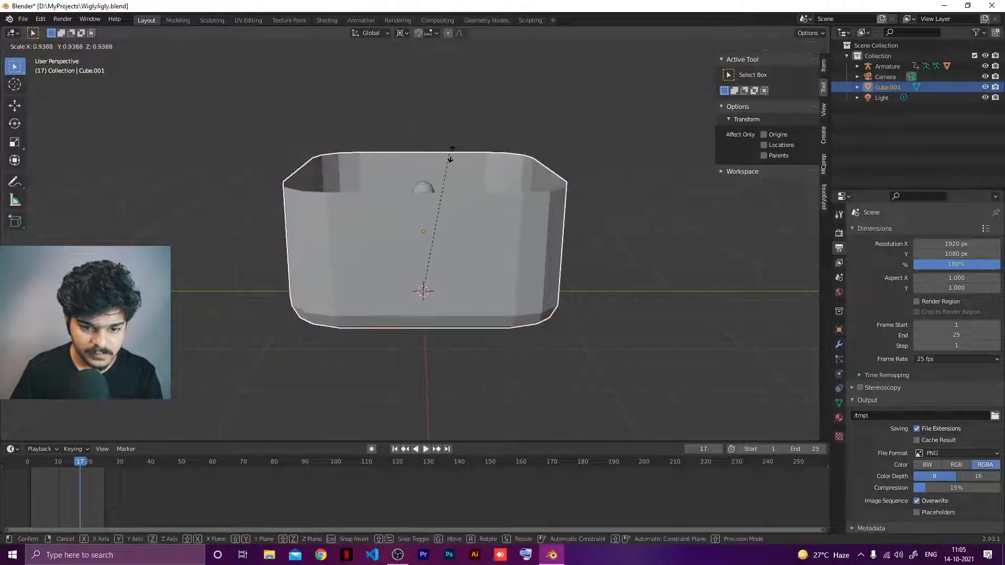
{"action": "key", "text": "shift+z"}
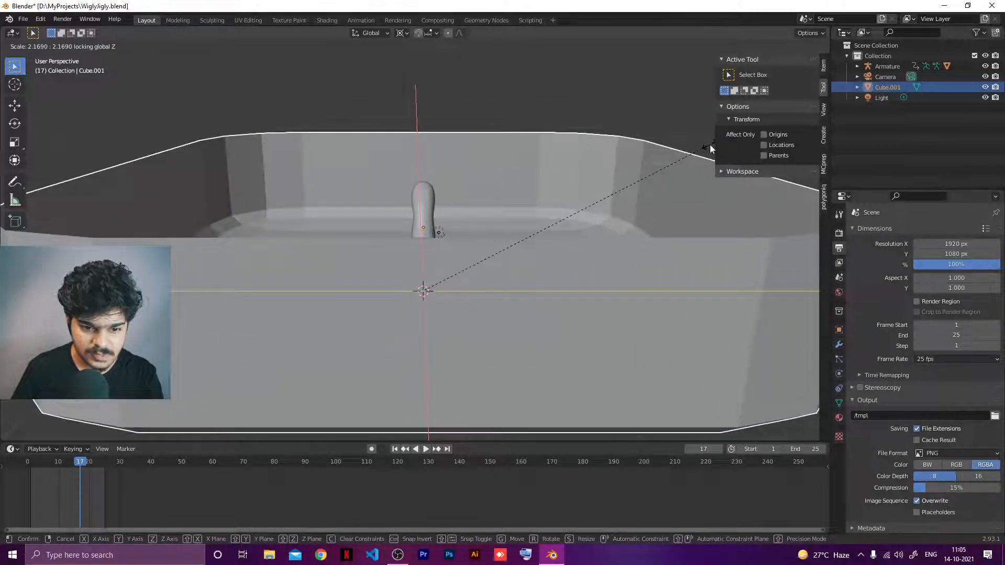
{"action": "left_click", "coordinate": [711, 149]}
{"action": "right_click", "coordinate": [448, 176]}
{"action": "left_click", "coordinate": [448, 176]}
{"action": "middle_click_drag", "start_coordinate": [461, 150], "coordinate": [438, 168]}
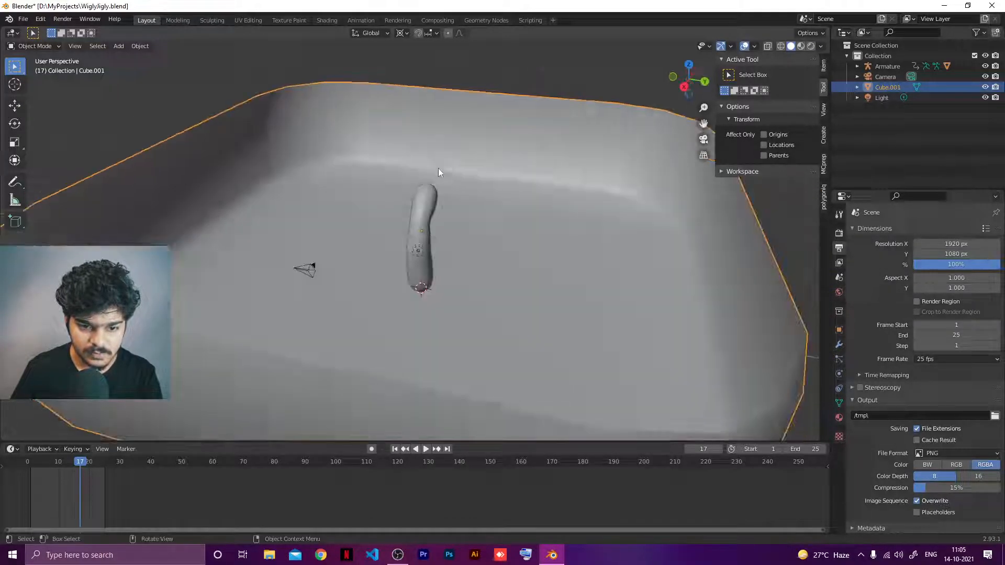
In the Shading workspace, give the box a new material with a light cyan base color, roughness about 0.9 and specular about 0.22
{"action": "left_click", "coordinate": [325, 21]}
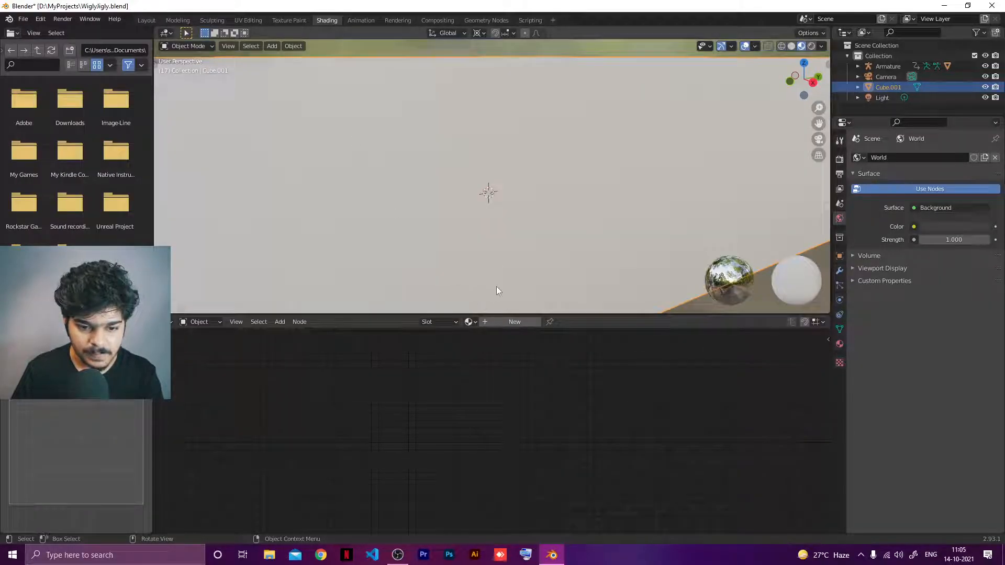
{"action": "left_click", "coordinate": [505, 321]}
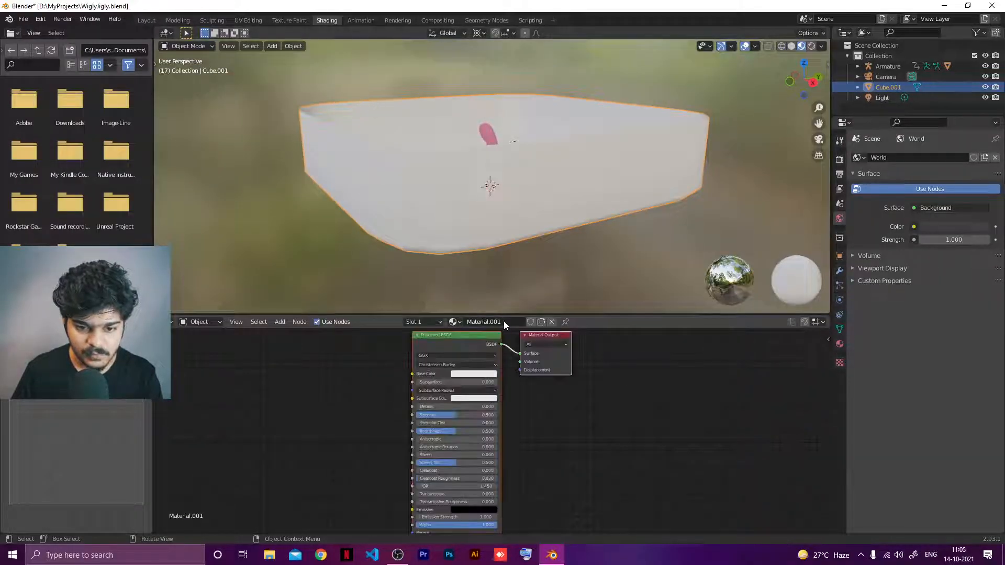
{"action": "left_click", "coordinate": [474, 374]}
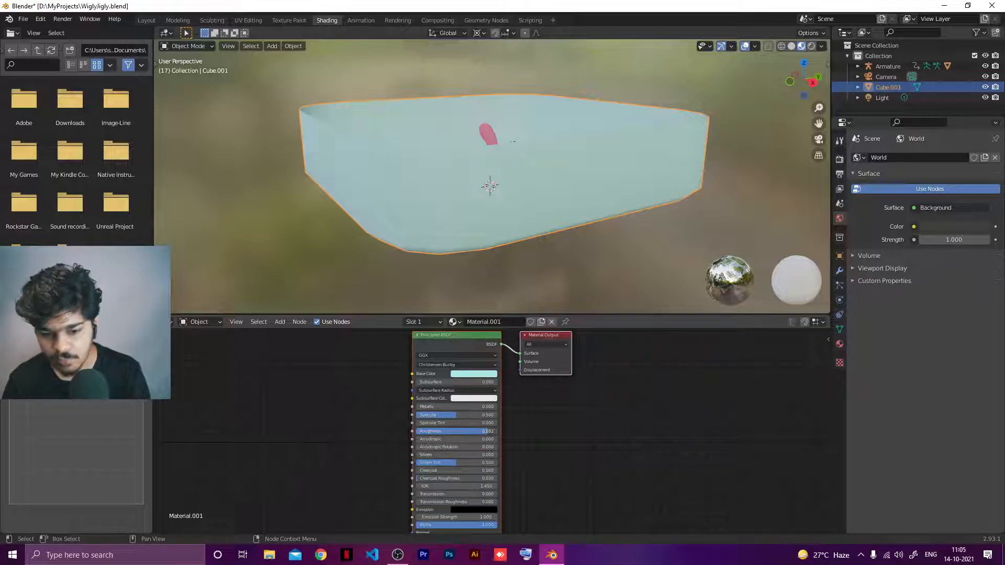
{"action": "left_click", "coordinate": [481, 415]}
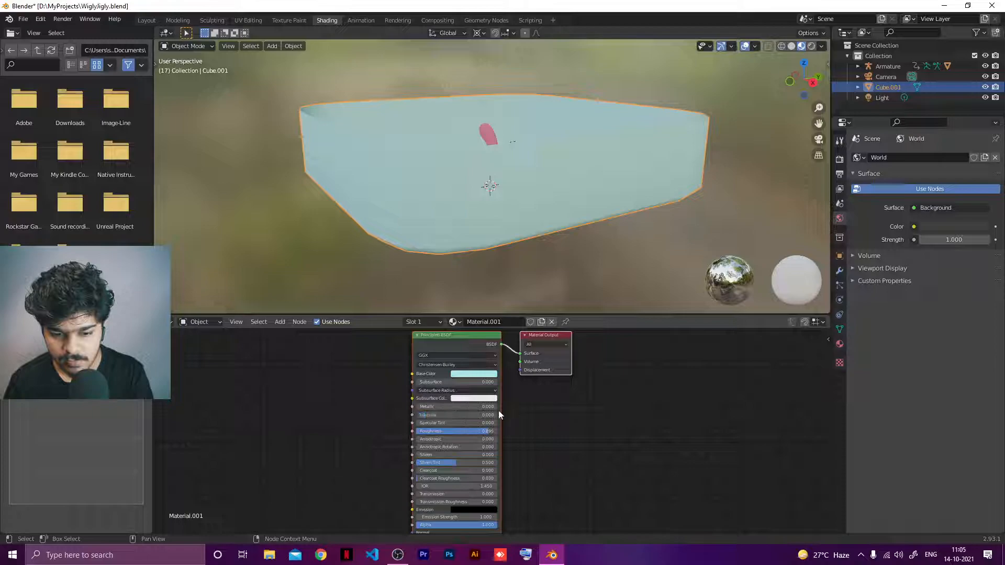
{"action": "key", "text": "Return"}
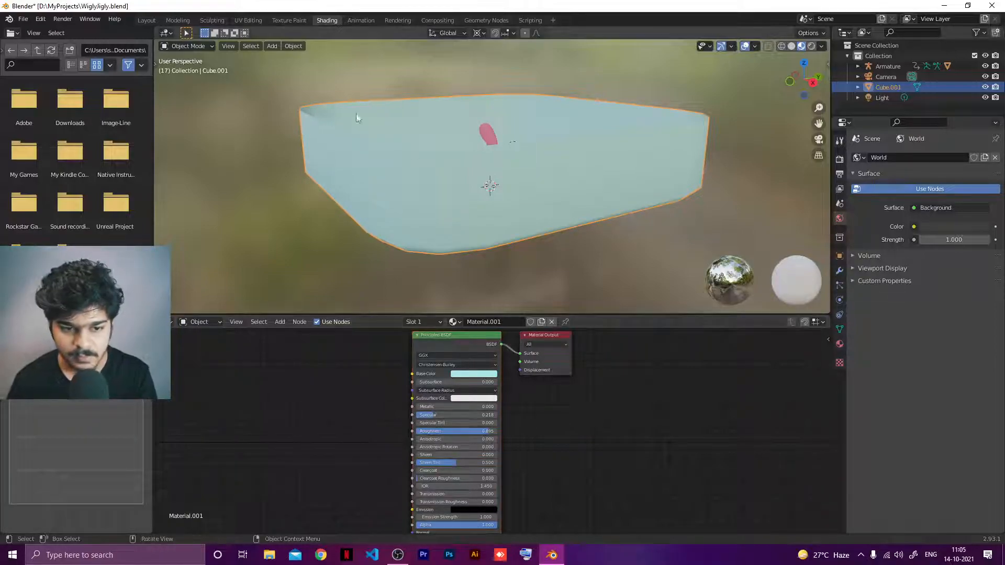
Return to the Layout workspace and change the scene's point light to an Area light
{"action": "left_click", "coordinate": [147, 20]}
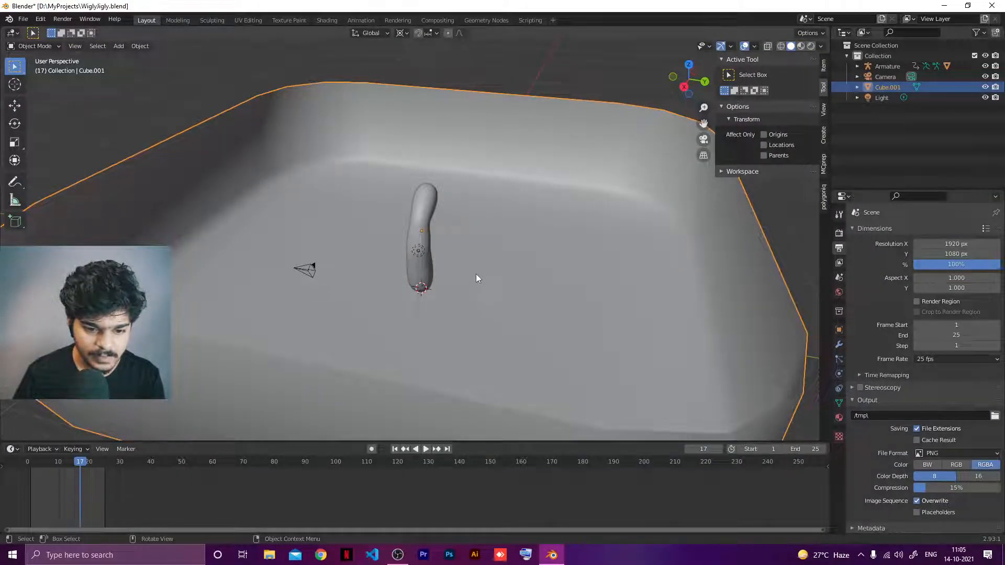
{"action": "scroll", "coordinate": [473, 277], "scroll_direction": "down", "scroll_amount": 6}
{"action": "left_click", "coordinate": [417, 258]}
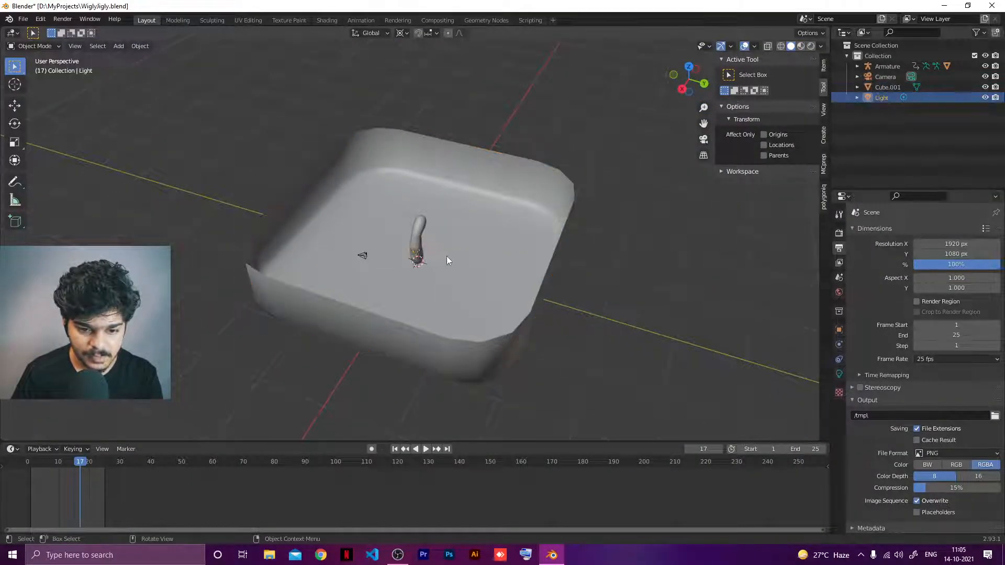
{"action": "left_click", "coordinate": [839, 373]}
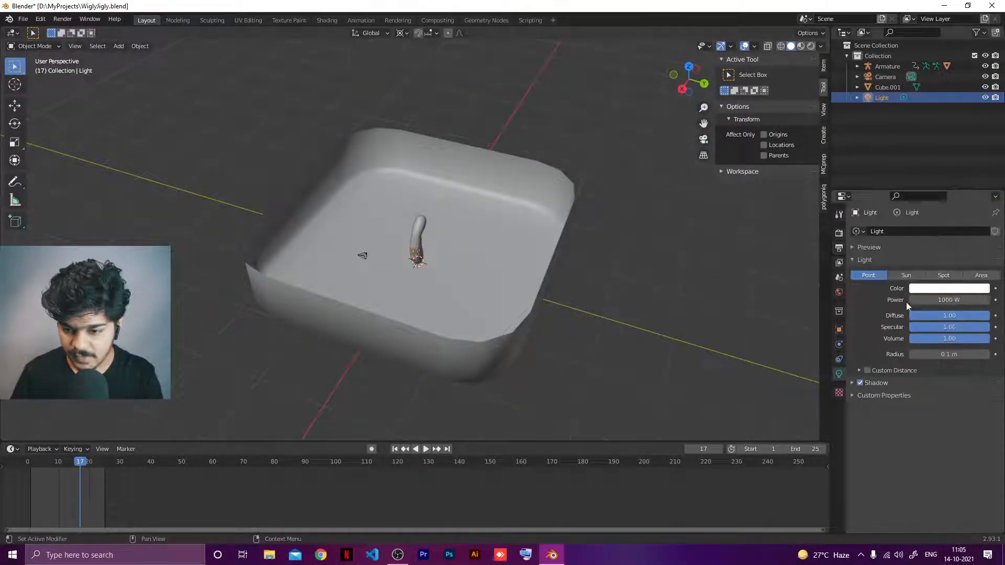
{"action": "left_click", "coordinate": [981, 275]}
Set the transform pivot to Bounding Box Center and scale the area light up more than 60 times
{"action": "key", "text": "s"}
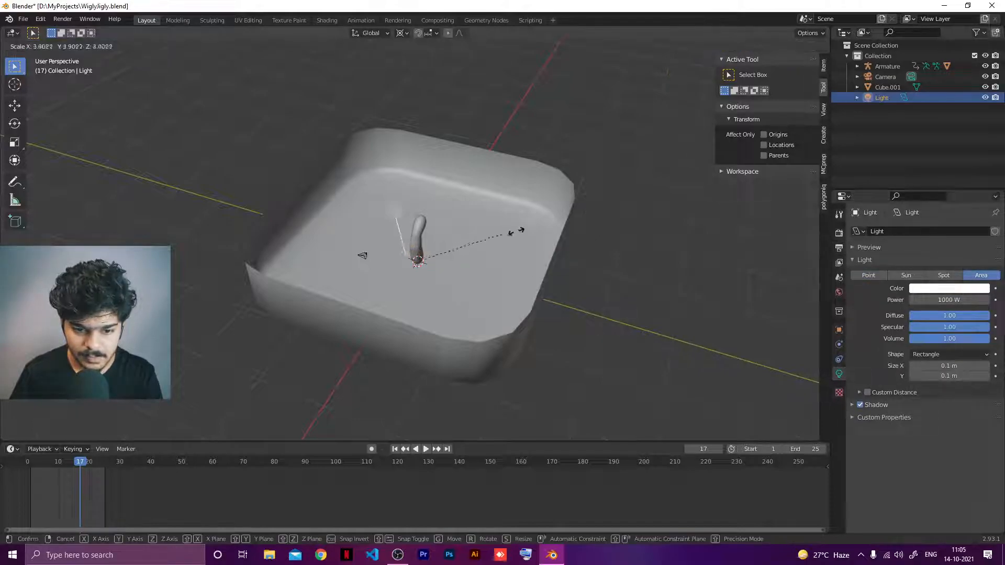
{"action": "right_click", "coordinate": [537, 231]}
{"action": "left_click", "coordinate": [402, 33]}
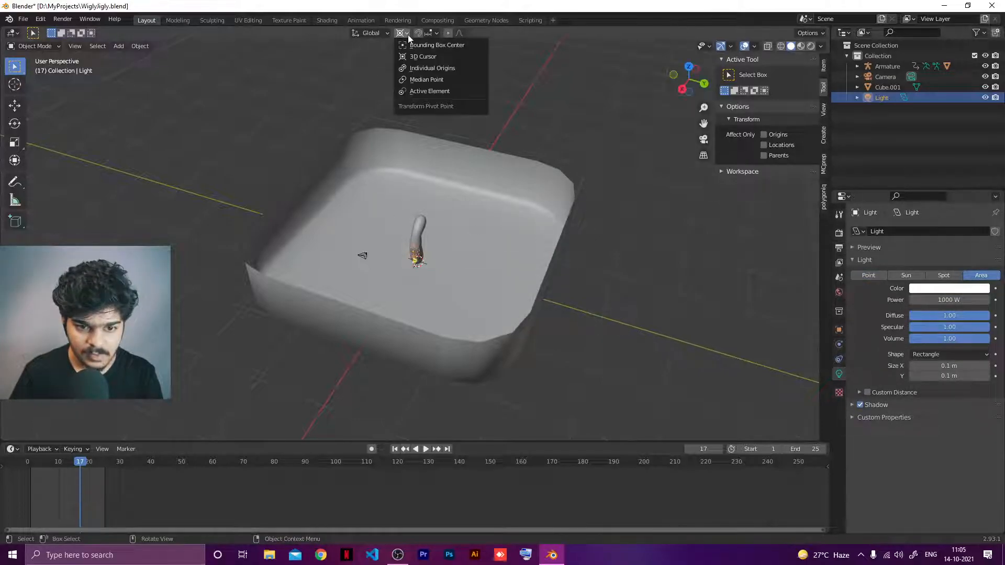
{"action": "left_click", "coordinate": [408, 46]}
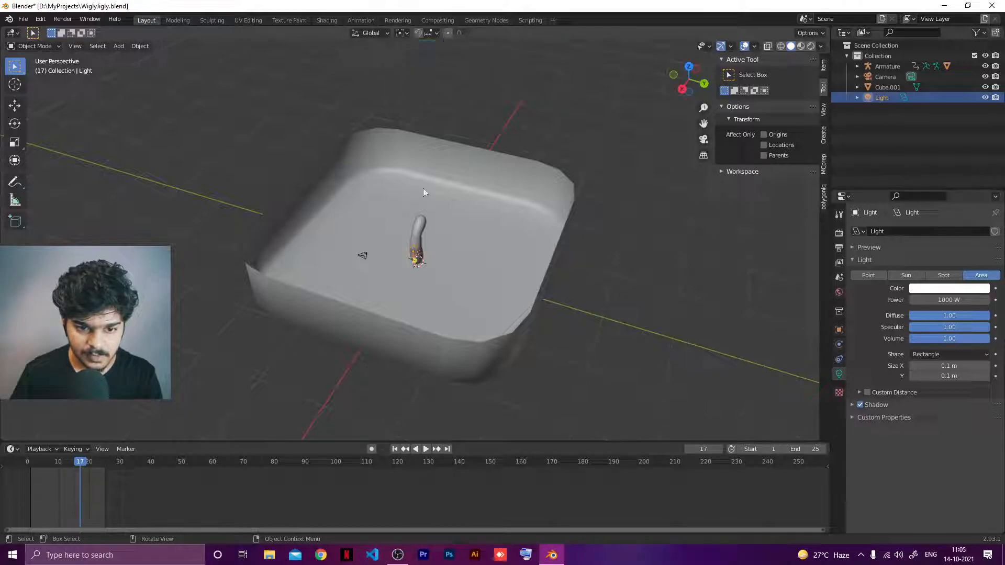
{"action": "key", "text": "s"}
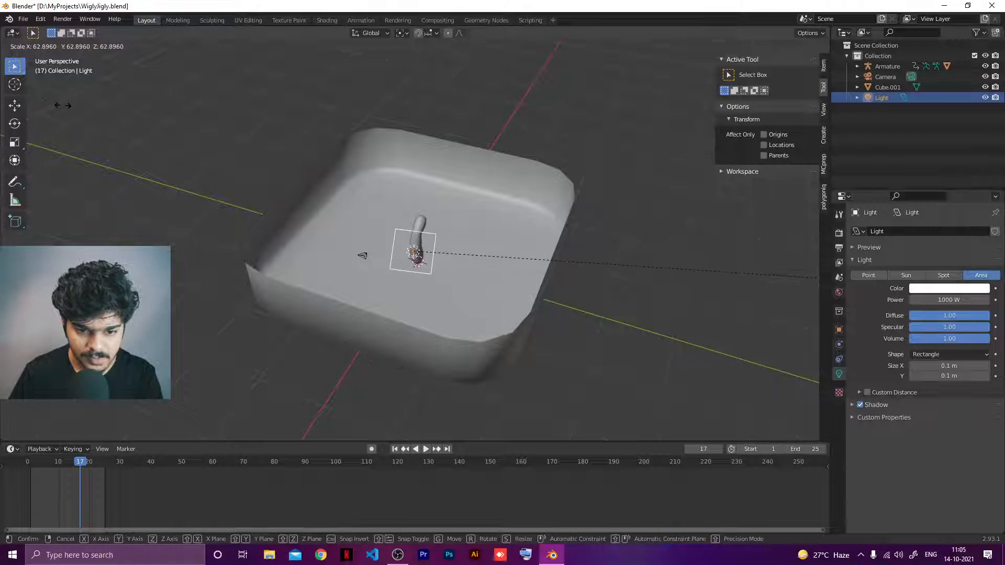
{"action": "left_click", "coordinate": [597, 296]}
Enter the camera view, lock the camera to the view and reframe it so the whole body is in shot
{"action": "key", "text": "KP_0"}
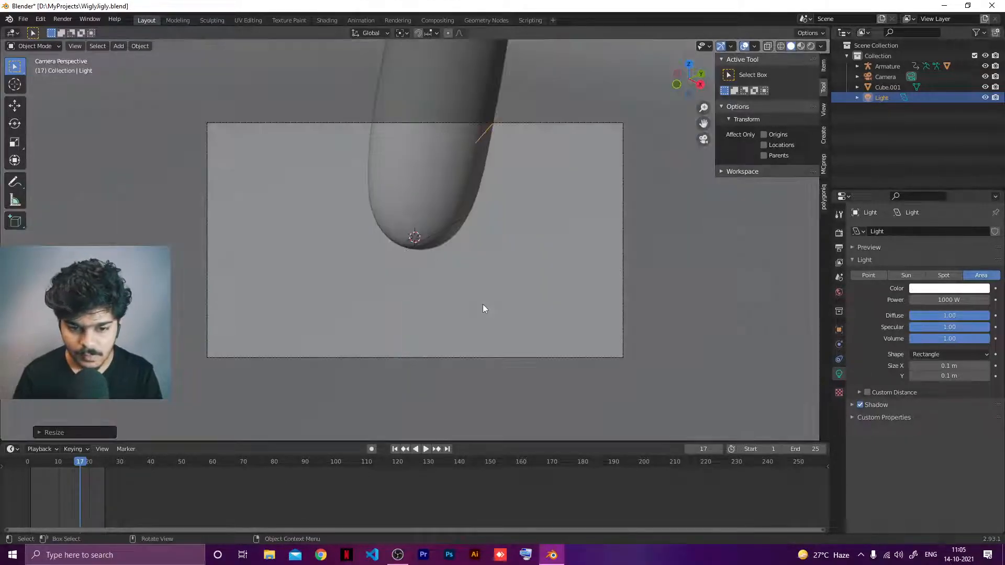
{"action": "scroll", "coordinate": [473, 253], "scroll_direction": "down", "scroll_amount": 1}
{"action": "scroll", "coordinate": [367, 177], "scroll_direction": "up", "scroll_amount": 1}
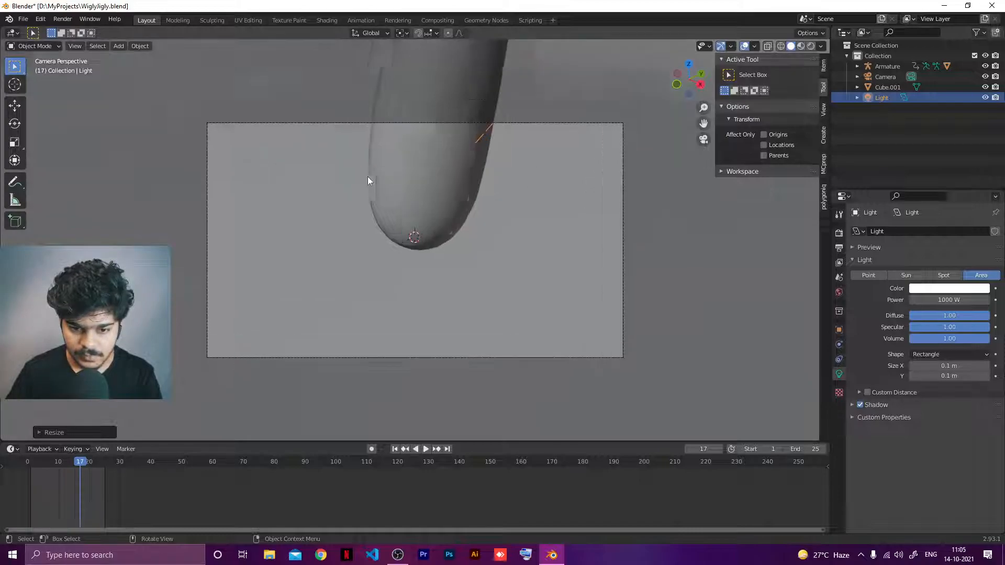
{"action": "scroll", "coordinate": [368, 176], "scroll_direction": "up", "scroll_amount": 1}
{"action": "left_click", "coordinate": [823, 110]}
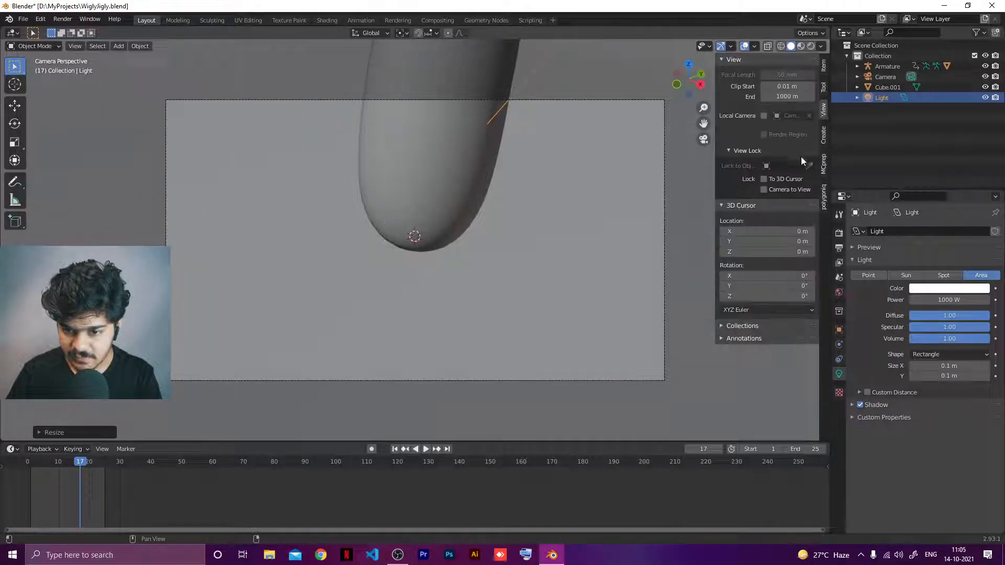
{"action": "left_click", "coordinate": [764, 189]}
{"action": "scroll", "coordinate": [482, 198], "scroll_direction": "down", "scroll_amount": 4}
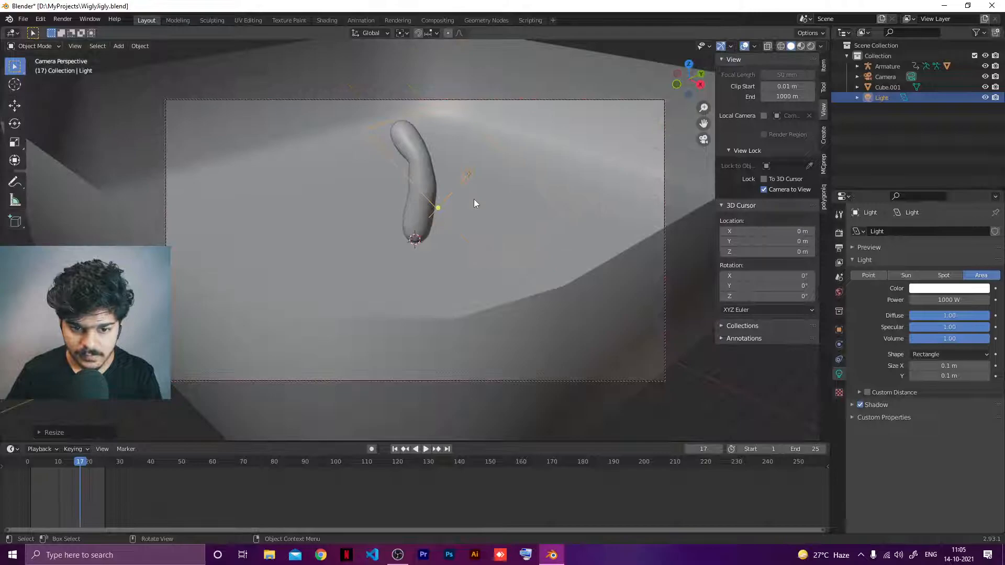
{"action": "middle_click_drag", "start_coordinate": [473, 199], "coordinate": [525, 200]}
Play back the animation through the camera to check that the bending body stays within the frame
{"action": "key", "text": "space"}
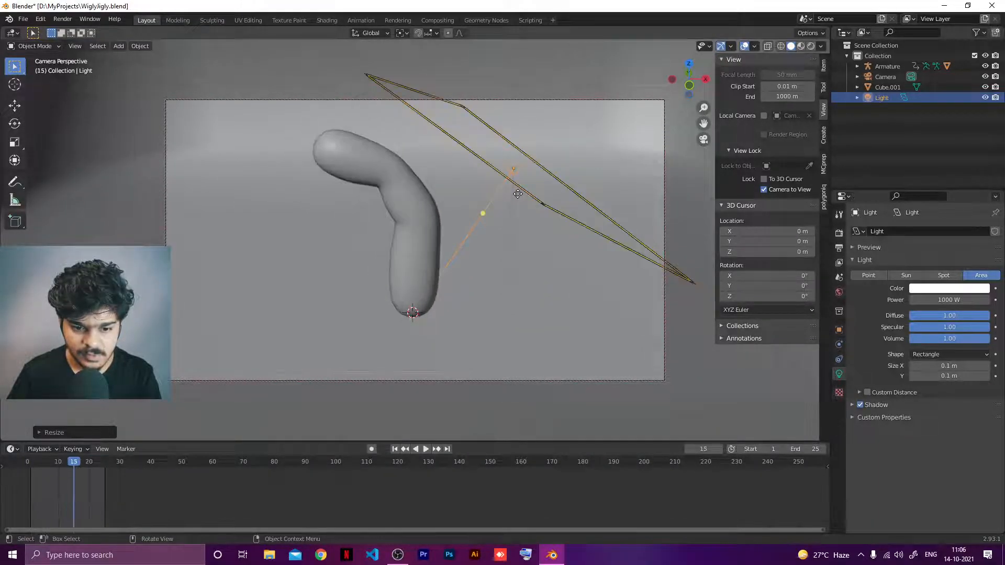
{"action": "key", "text": "space"}
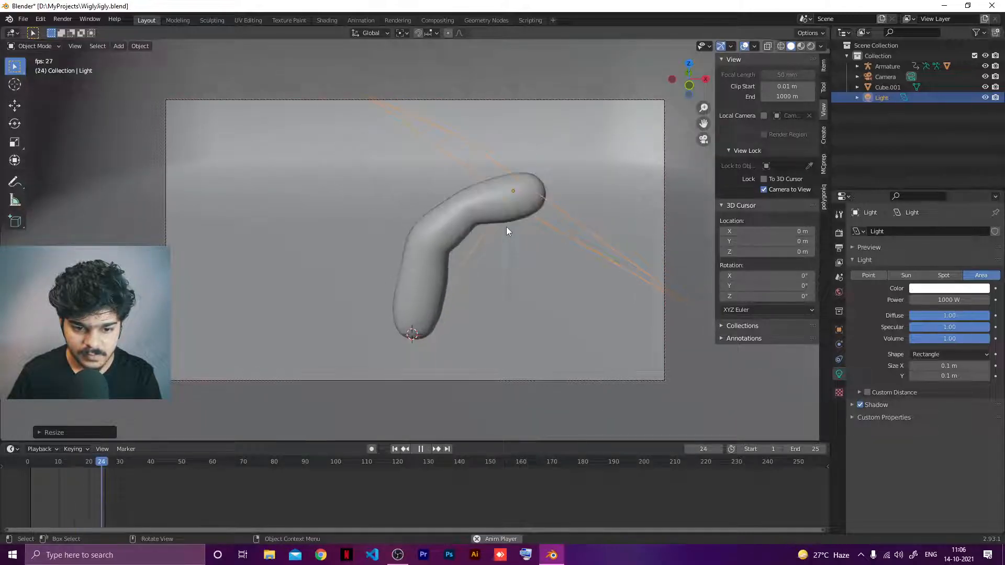
{"action": "key", "text": "space"}
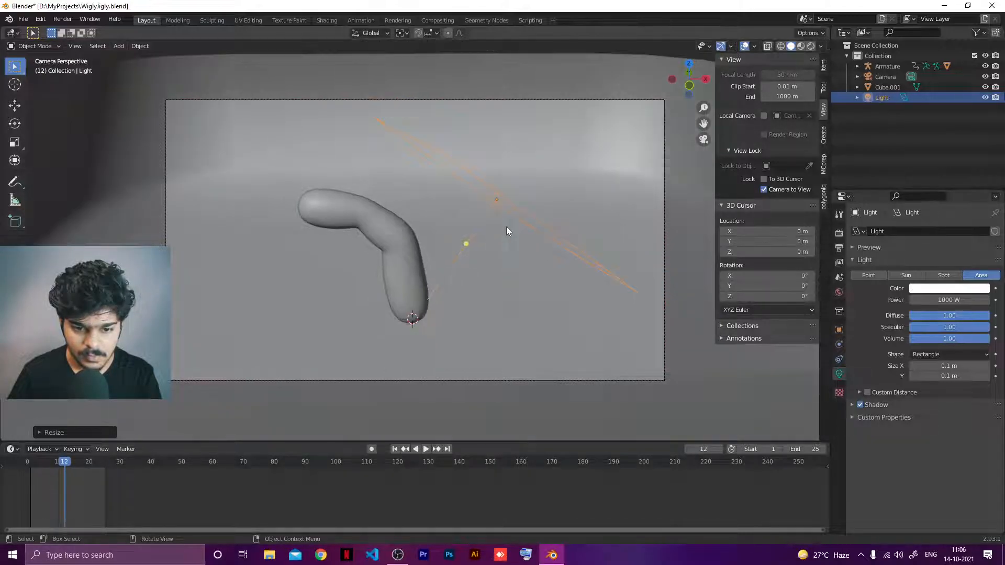
{"action": "key", "text": "space"}
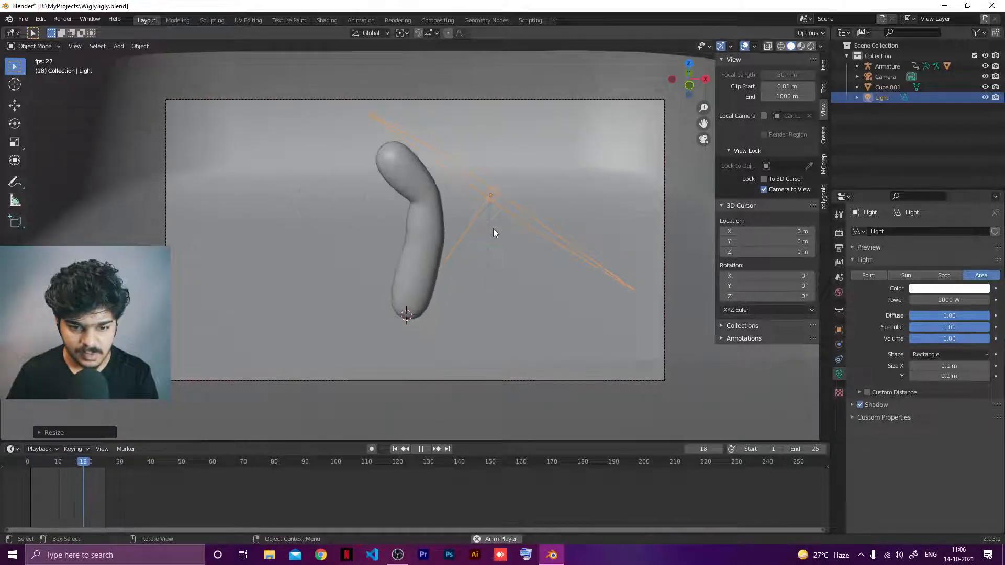
{"action": "key", "text": "space"}
Move the area light up and away from the body until it sits above the camera frame
{"action": "left_click", "coordinate": [497, 198]}
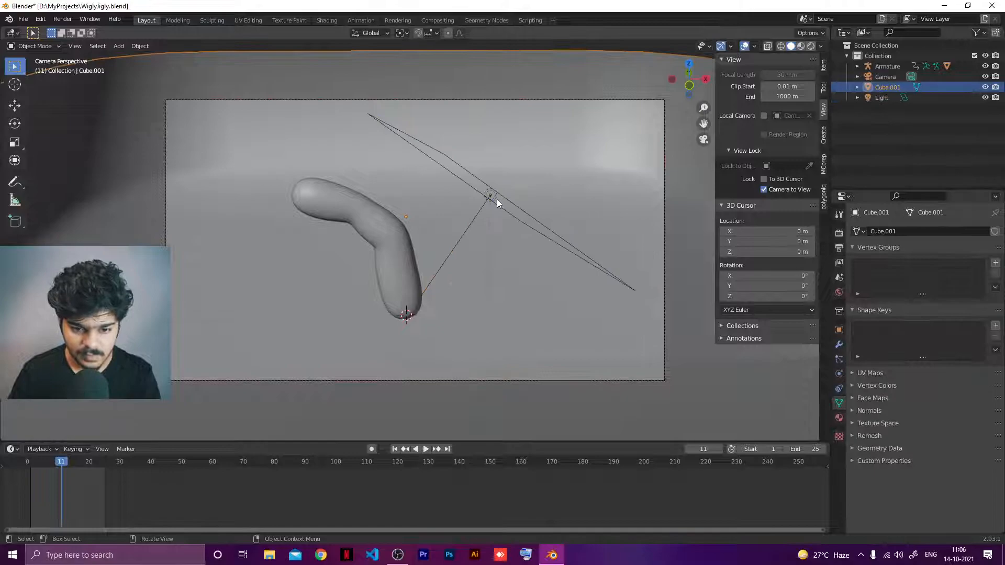
{"action": "left_click", "coordinate": [495, 196]}
{"action": "key", "text": "g"}
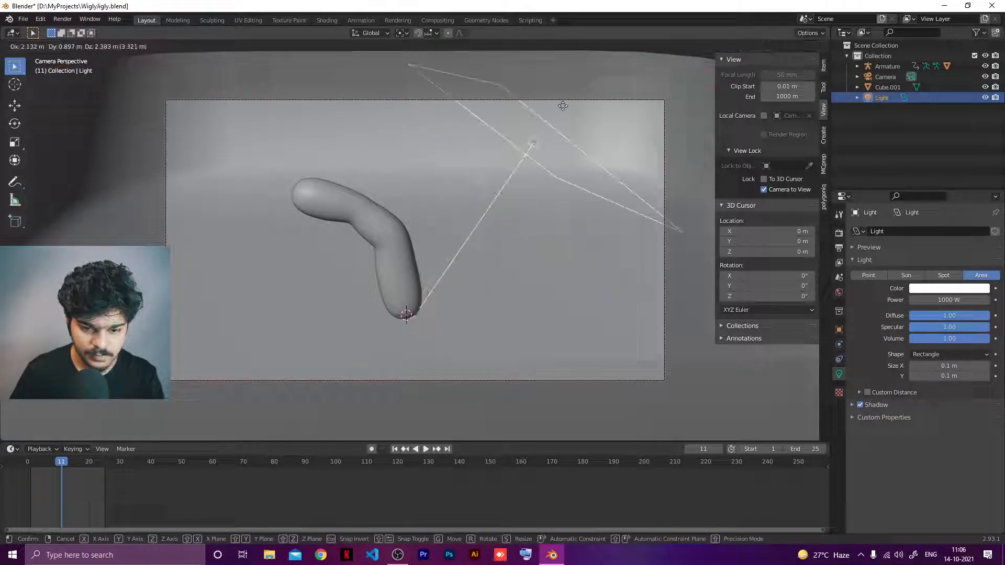
{"action": "left_click", "coordinate": [595, 408]}
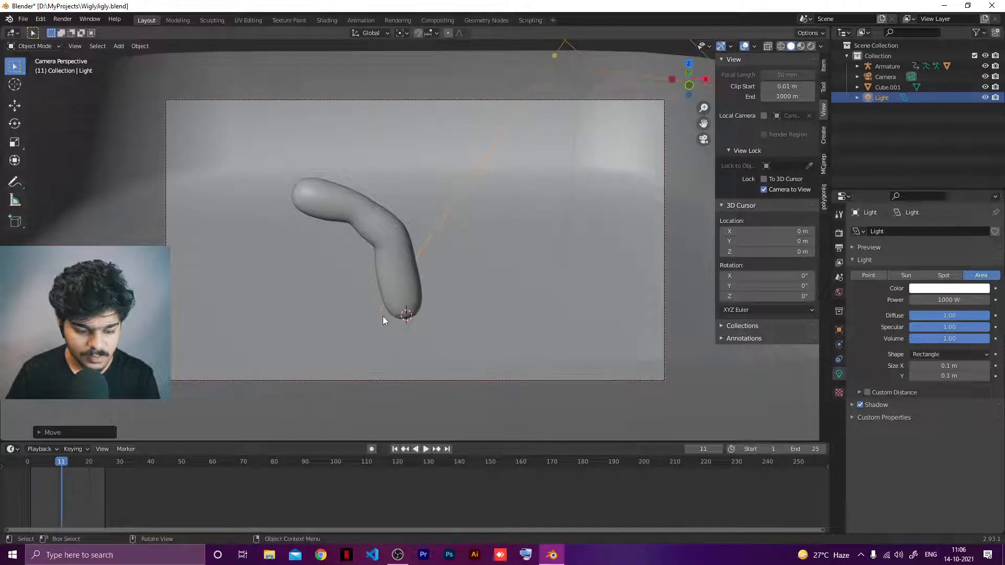
Switch the viewport to Rendered shading and select the body mesh
{"action": "key", "text": "z"}
{"action": "left_click", "coordinate": [390, 253]}
{"action": "left_click", "coordinate": [389, 254]}
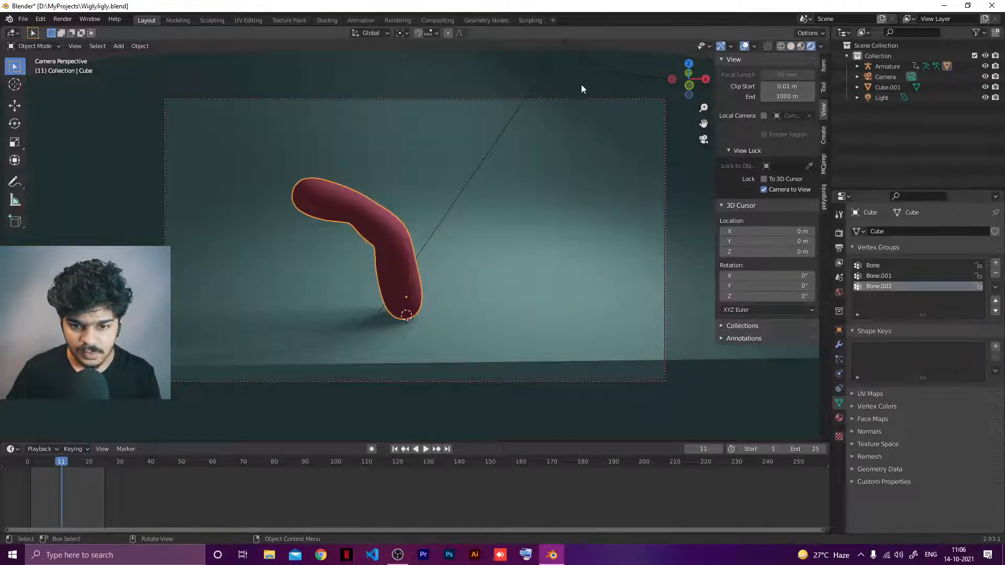
Select the area light and move it about 11 m across the box to the side of the body away from the camera
{"action": "left_click", "coordinate": [580, 58]}
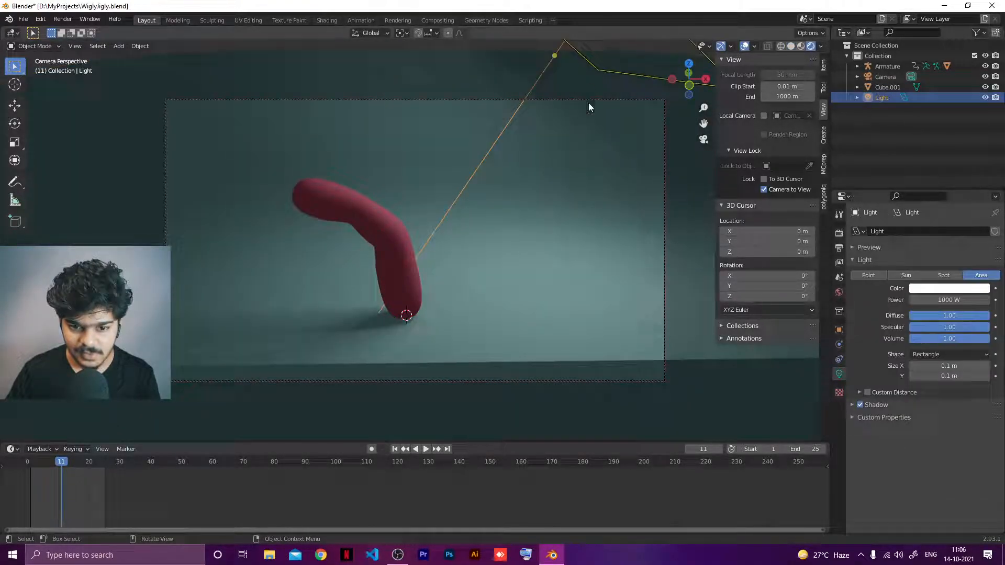
{"action": "key", "text": "KP_0"}
{"action": "scroll", "coordinate": [553, 231], "scroll_direction": "down", "scroll_amount": 4}
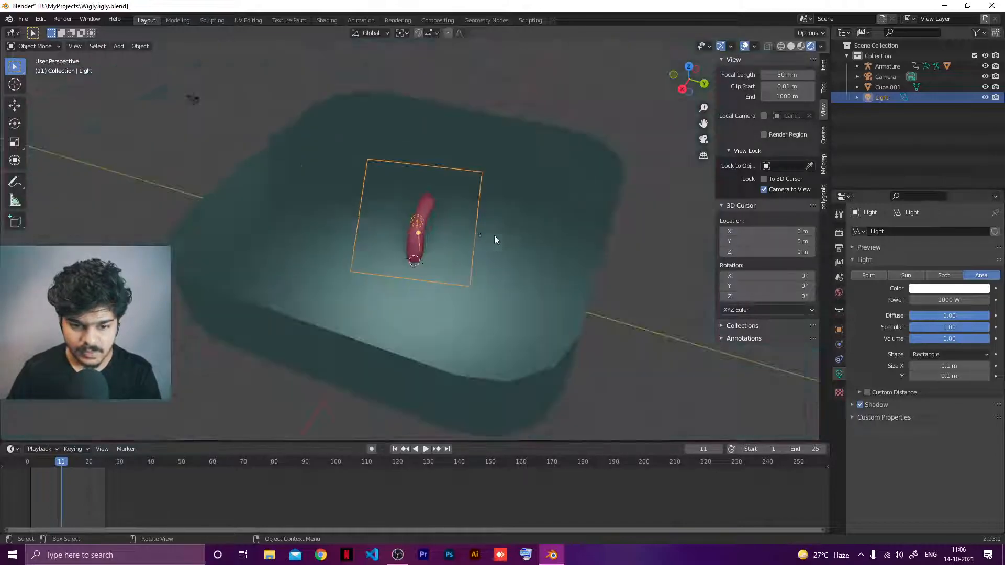
{"action": "middle_click_drag", "start_coordinate": [442, 256], "coordinate": [436, 259]}
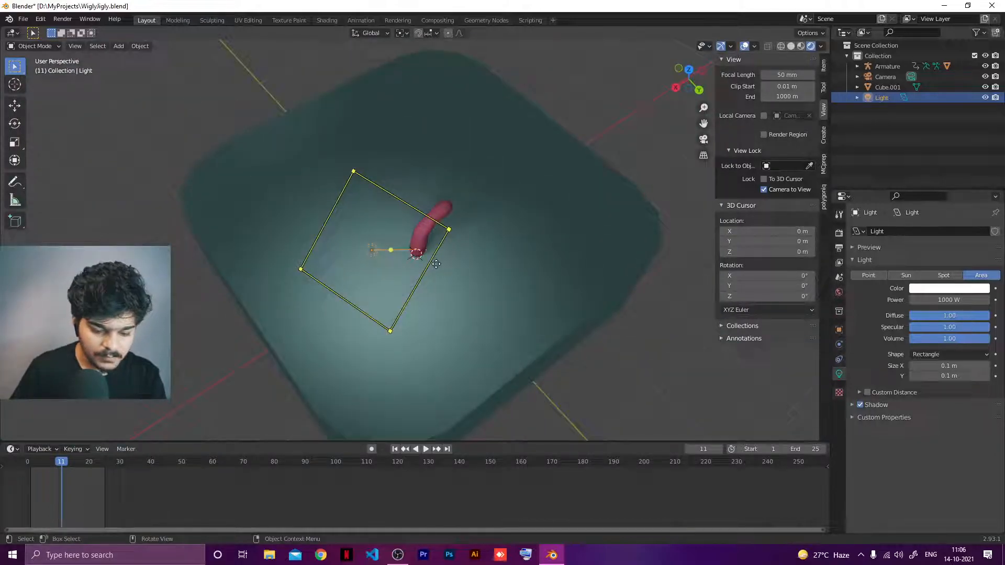
{"action": "key", "text": "g"}
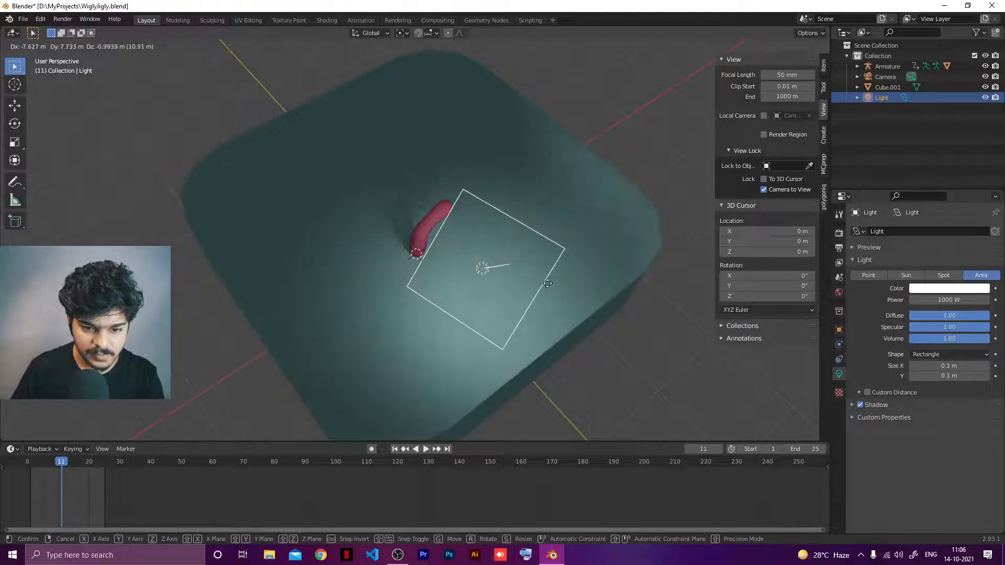
{"action": "left_click", "coordinate": [547, 287]}
Rotate the area light in the top view so its beam points towards the body
{"action": "key", "text": "KP_7"}
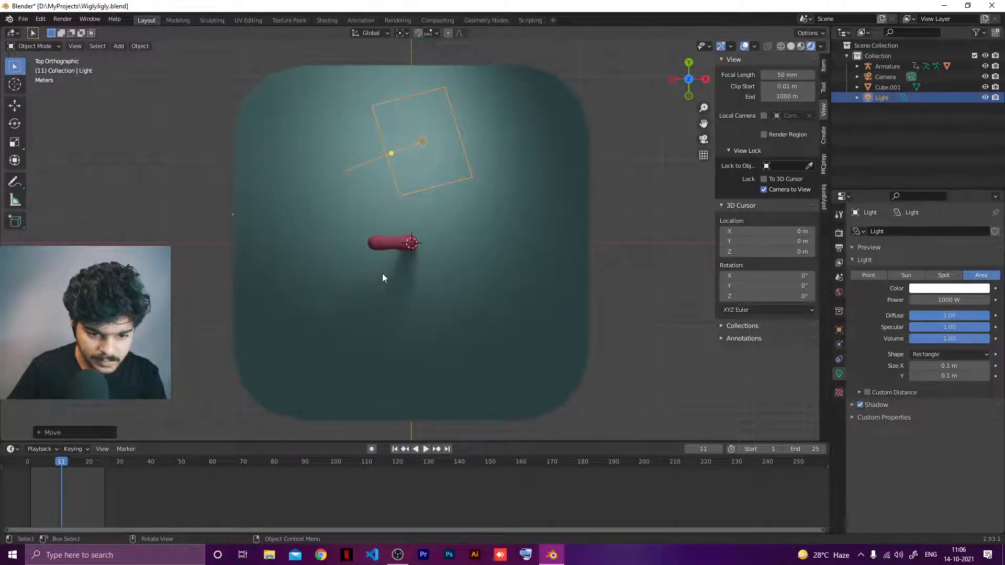
{"action": "middle_click_drag", "start_coordinate": [382, 273], "coordinate": [402, 210]}
{"action": "key", "text": "KP_7"}
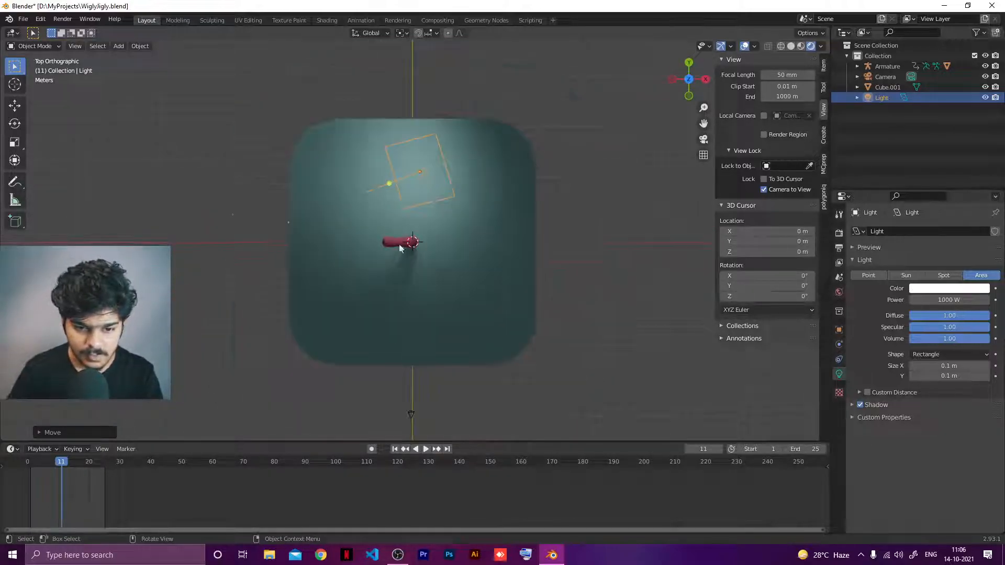
{"action": "key", "text": "r"}
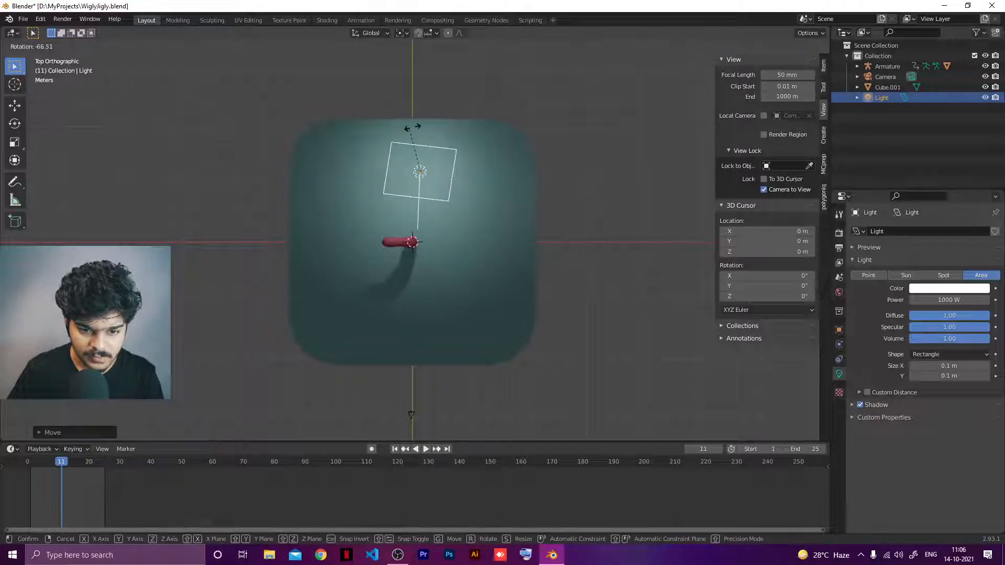
{"action": "left_click", "coordinate": [417, 126]}
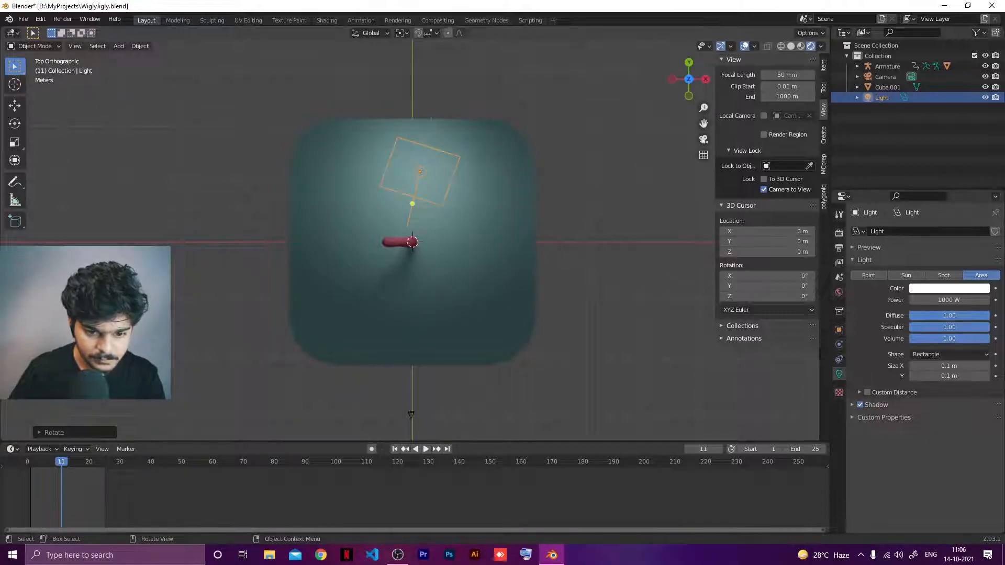
Scale the area light down to a small square and set its power to 10000 W
{"action": "key", "text": "s"}
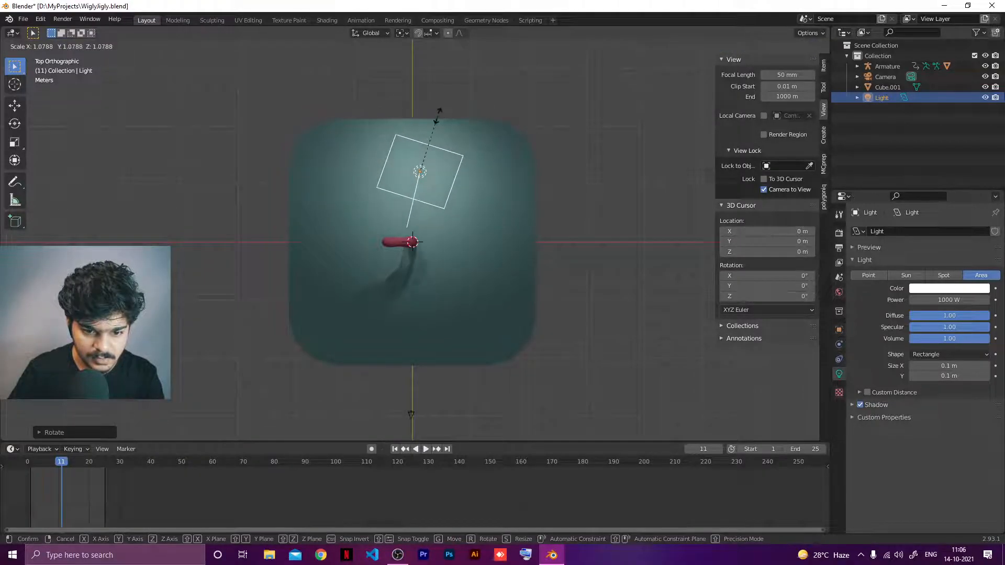
{"action": "left_click", "coordinate": [415, 169]}
{"action": "left_click", "coordinate": [934, 301]}
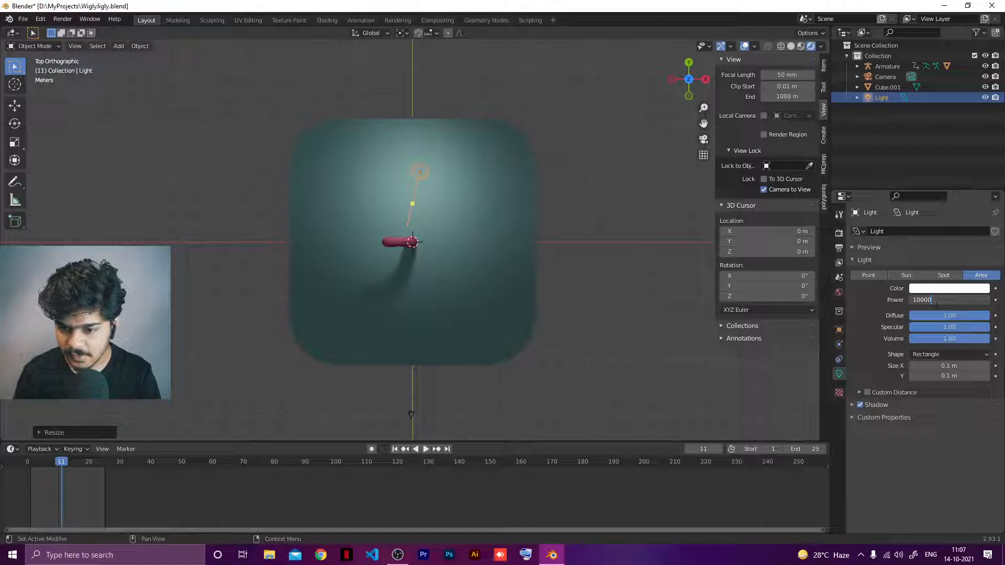
{"action": "type", "text": "10000"}
{"action": "key", "text": "Return"}
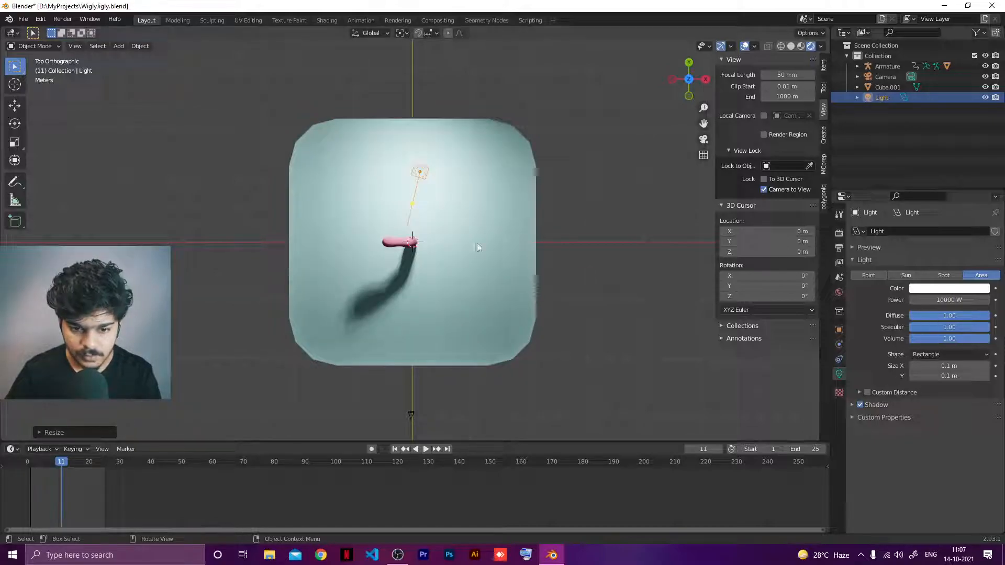
Move the area light farther from the body and rotate it about 49° so it shines nearly horizontally at the body
{"action": "key", "text": "KP_0"}
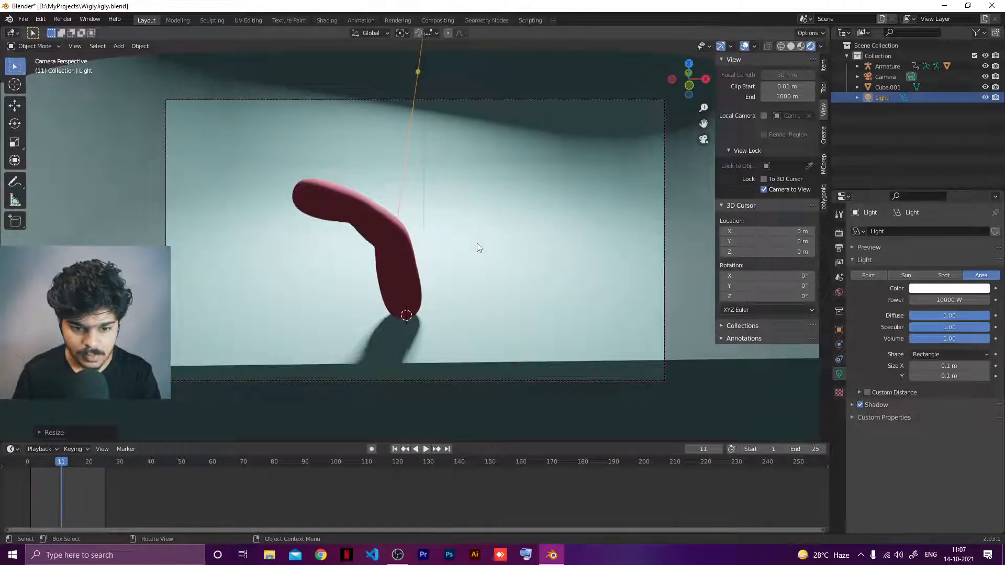
{"action": "middle_click_drag", "start_coordinate": [476, 243], "coordinate": [403, 212]}
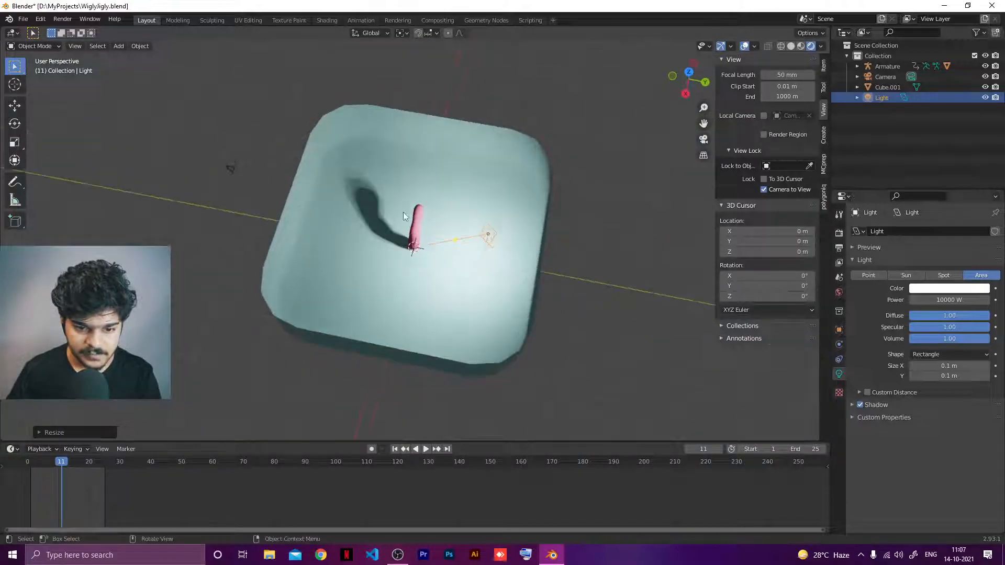
{"action": "scroll", "coordinate": [403, 212], "scroll_direction": "up", "scroll_amount": 5}
{"action": "key", "text": "g"}
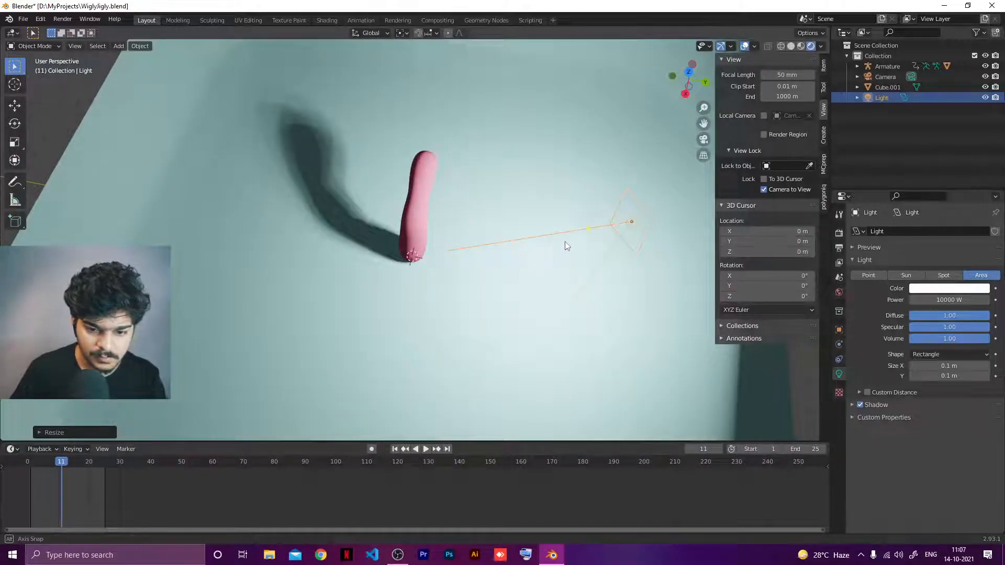
{"action": "left_click", "coordinate": [564, 260]}
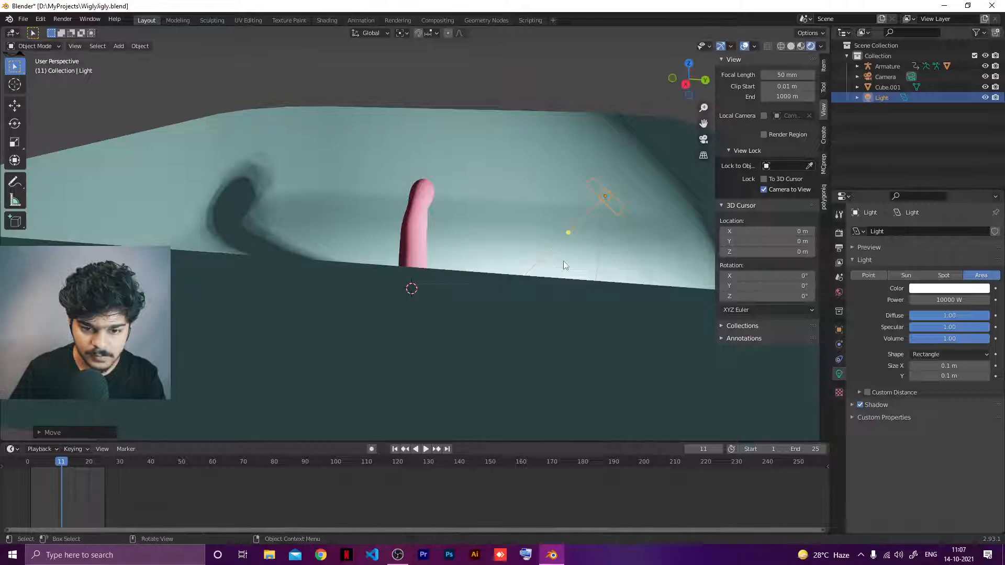
{"action": "key", "text": "r"}
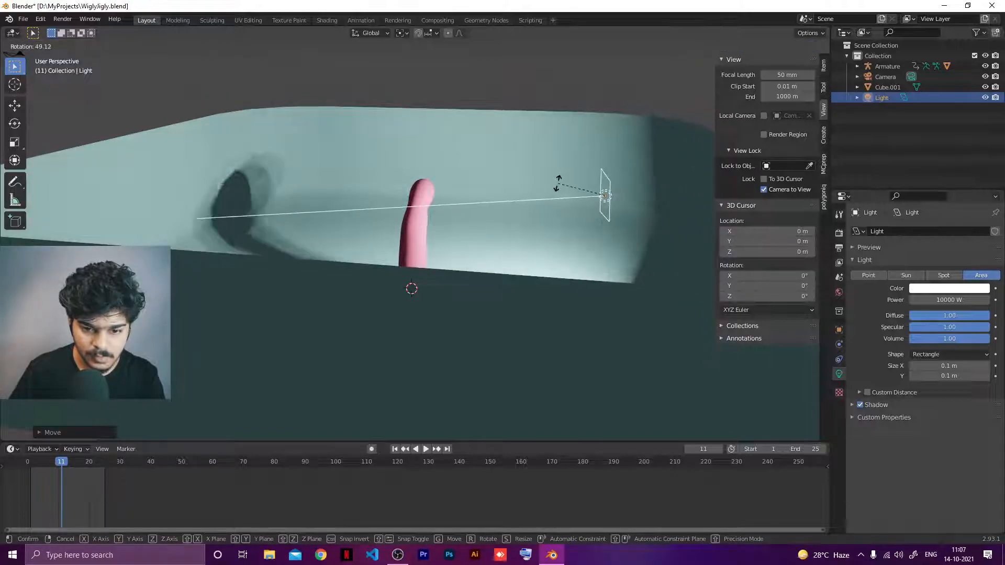
{"action": "left_click", "coordinate": [558, 184]}
Move the area light outward and down to the box's far wall and turn it to face the body
{"action": "key", "text": "KP_0"}
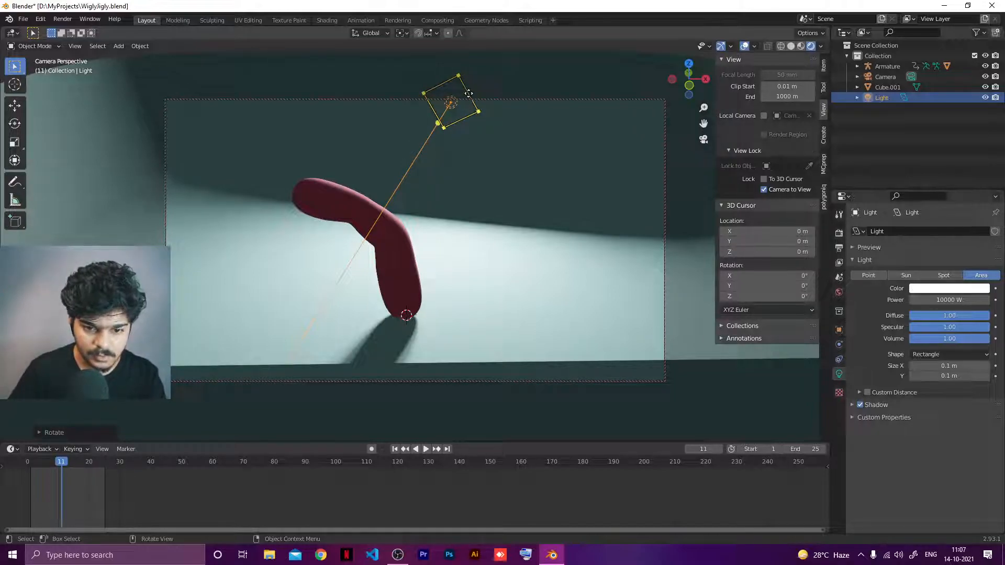
{"action": "middle_click_drag", "start_coordinate": [469, 93], "coordinate": [497, 218]}
{"action": "key", "text": "g"}
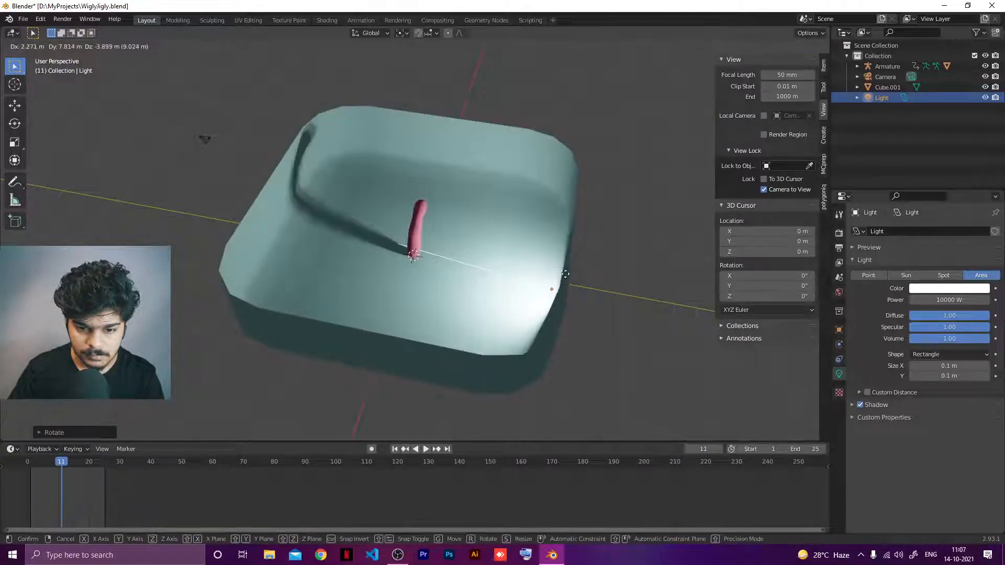
{"action": "left_click", "coordinate": [565, 248]}
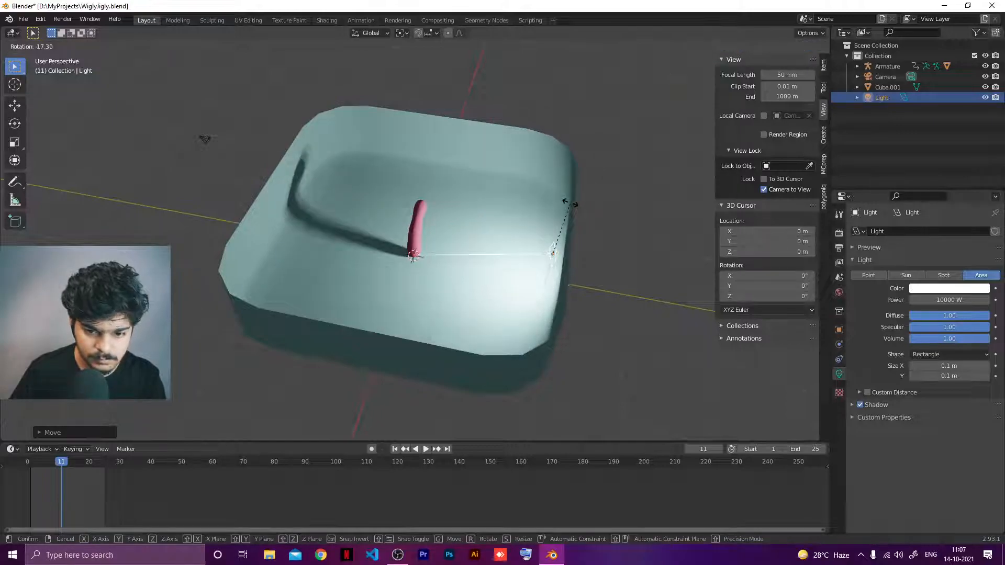
Change the light's type to Point and move it closer to the body, near the upper edge of the camera frame
{"action": "left_click", "coordinate": [866, 276]}
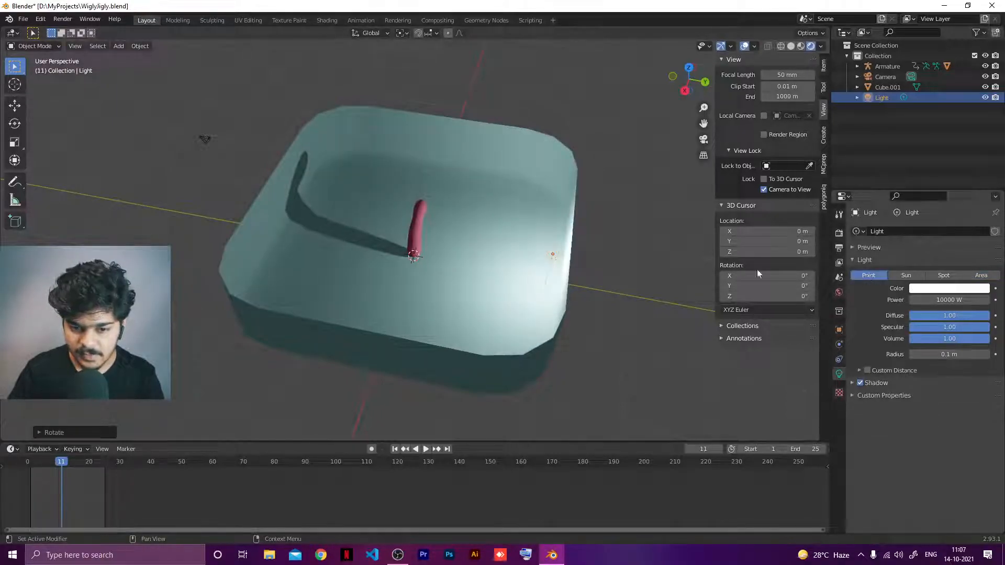
{"action": "key", "text": "g"}
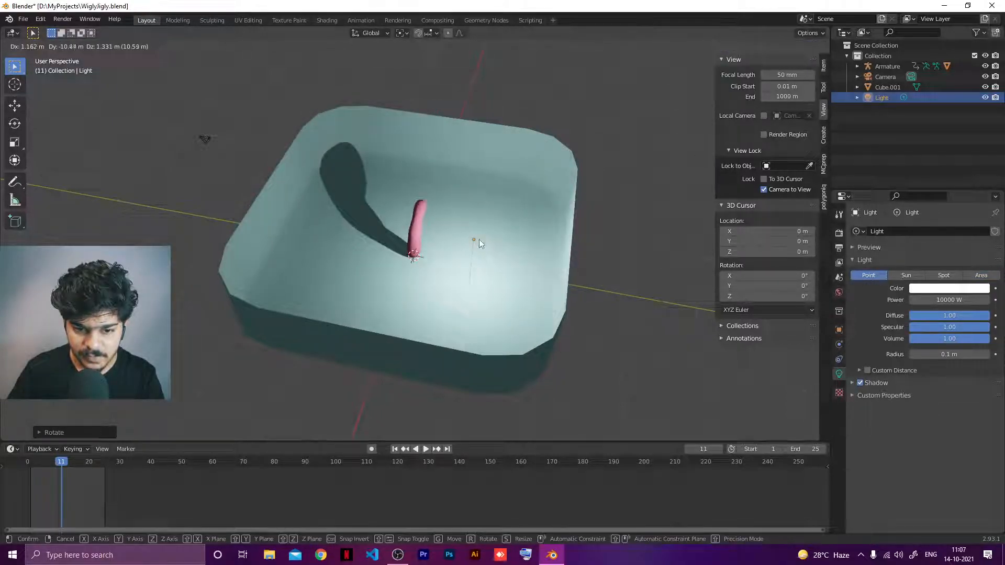
{"action": "left_click", "coordinate": [479, 239]}
{"action": "key", "text": "KP_0"}
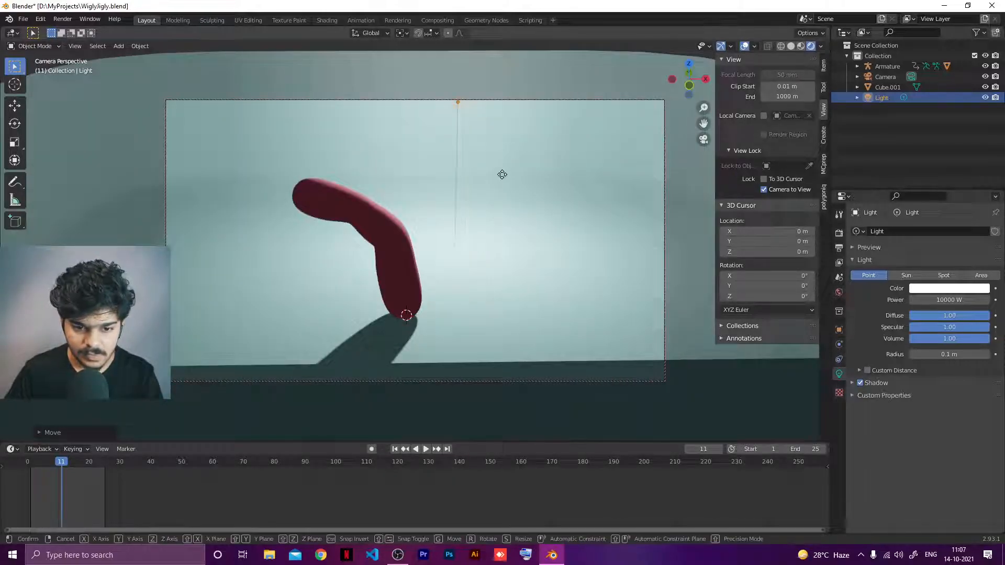
{"action": "key", "text": "g"}
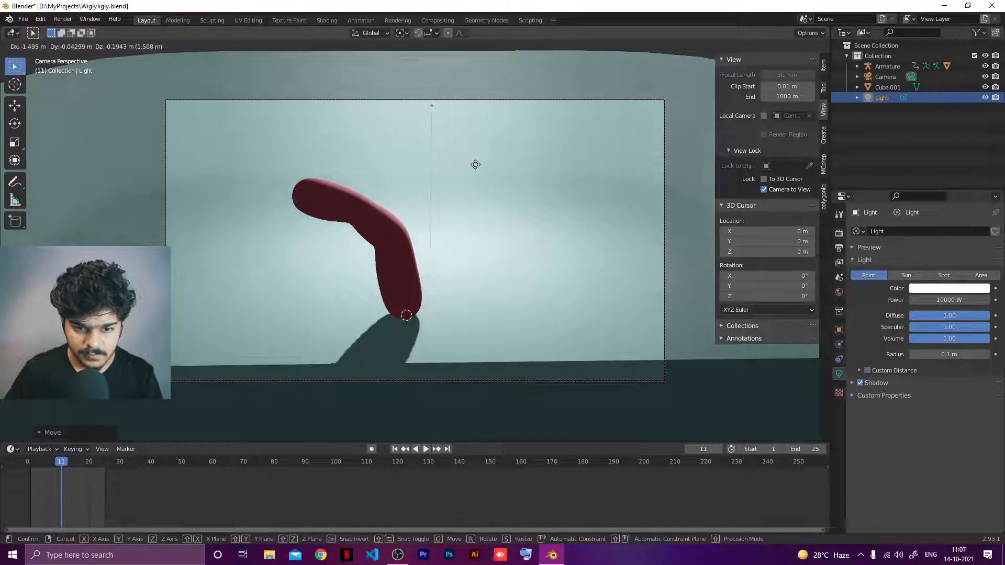
{"action": "left_click", "coordinate": [467, 177]}
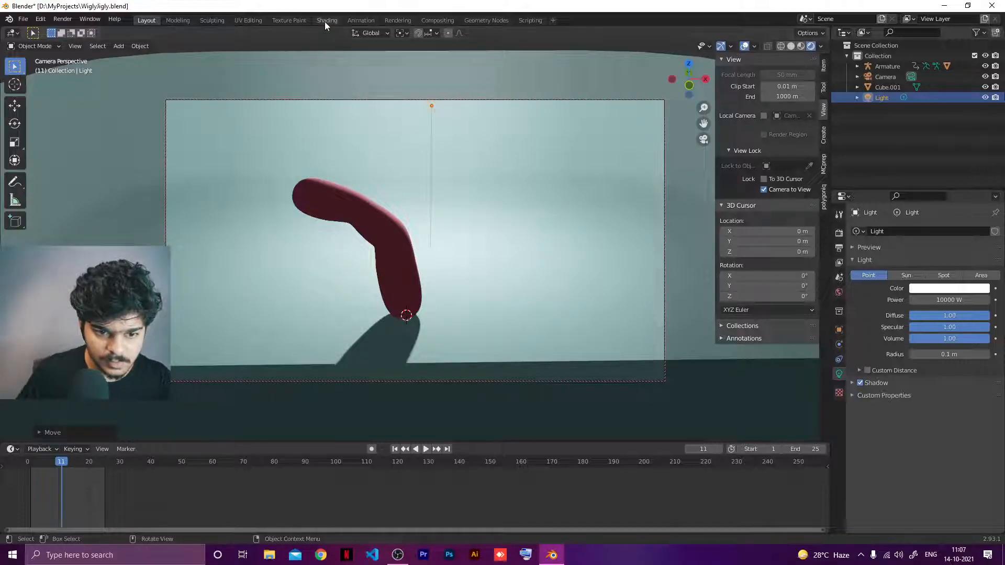
Set the body material's Specular to 0.432 and Roughness to 0.723 in the Shading workspace, returning to the Layout workspace
{"action": "left_click", "coordinate": [338, 205]}
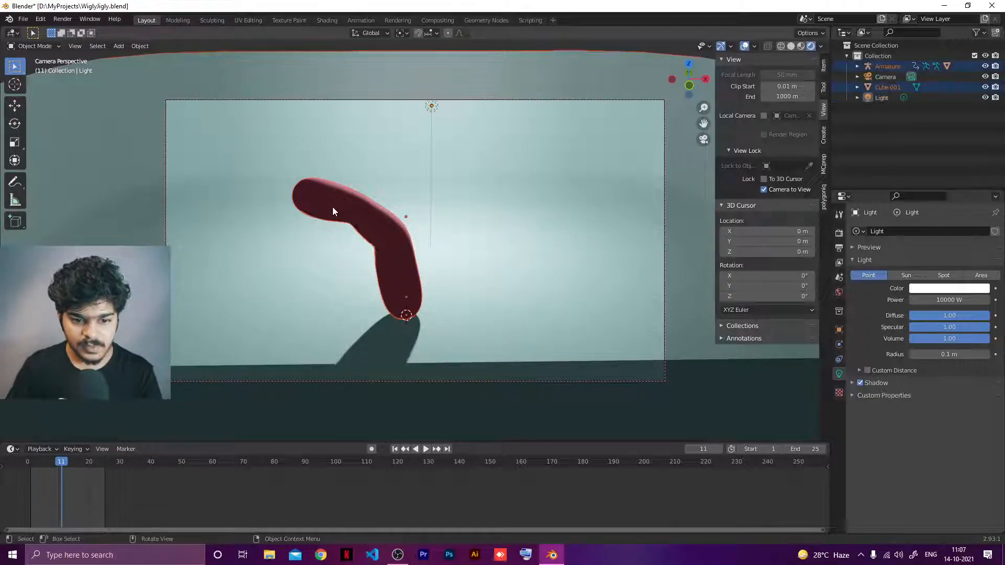
{"action": "left_click", "coordinate": [327, 20]}
{"action": "left_click", "coordinate": [476, 140]}
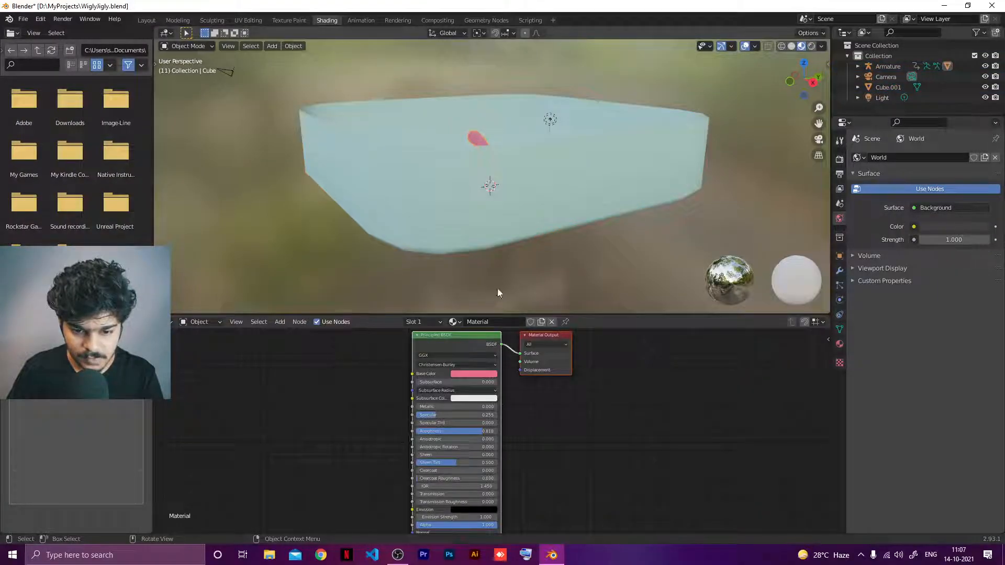
{"action": "left_click_drag", "start_coordinate": [438, 416], "coordinate": [451, 416]}
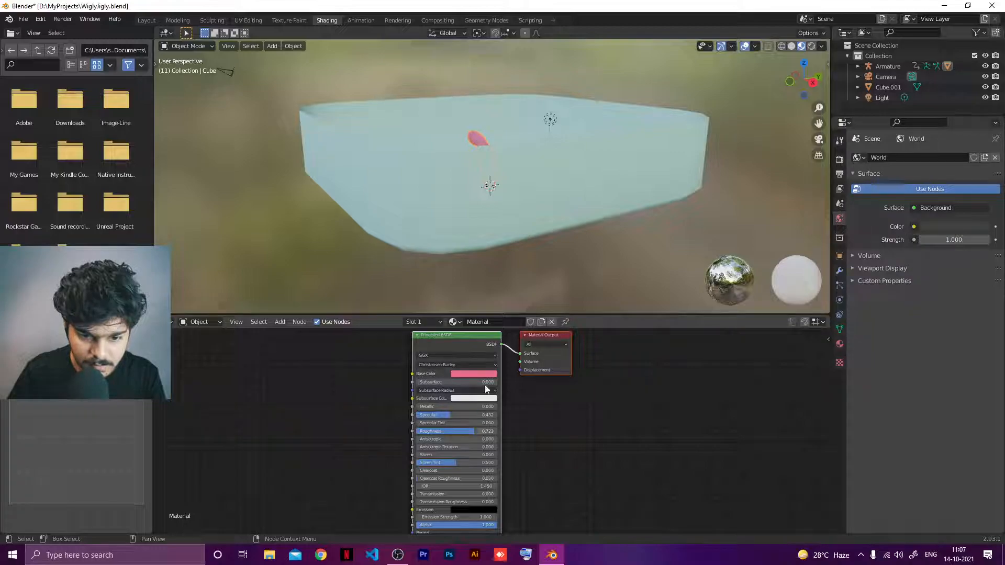
{"action": "left_click", "coordinate": [141, 20]}
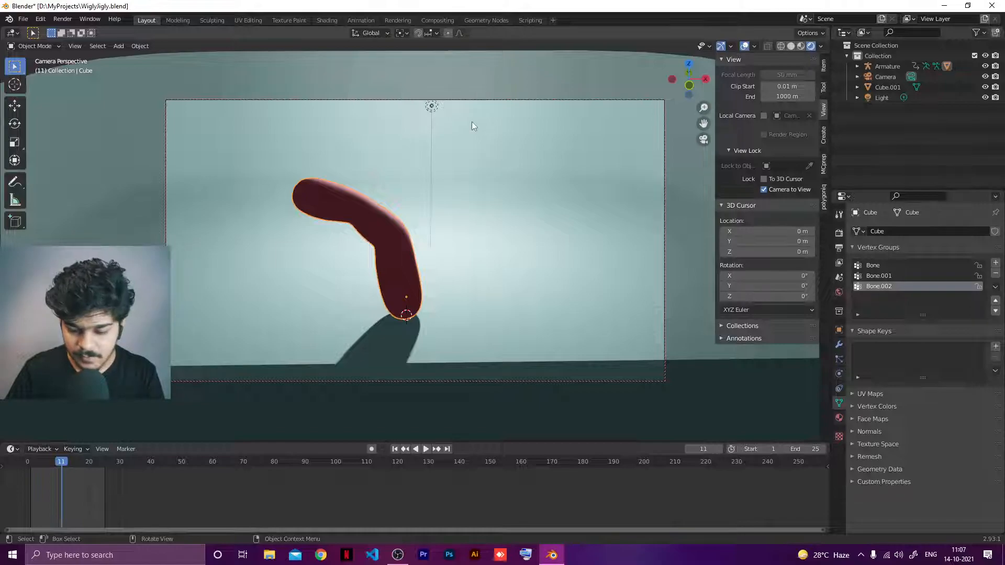
Duplicate the point light, place the copy about 22 m away on the camera side of the body, and change its type to Area
{"action": "key", "text": "KP_0"}
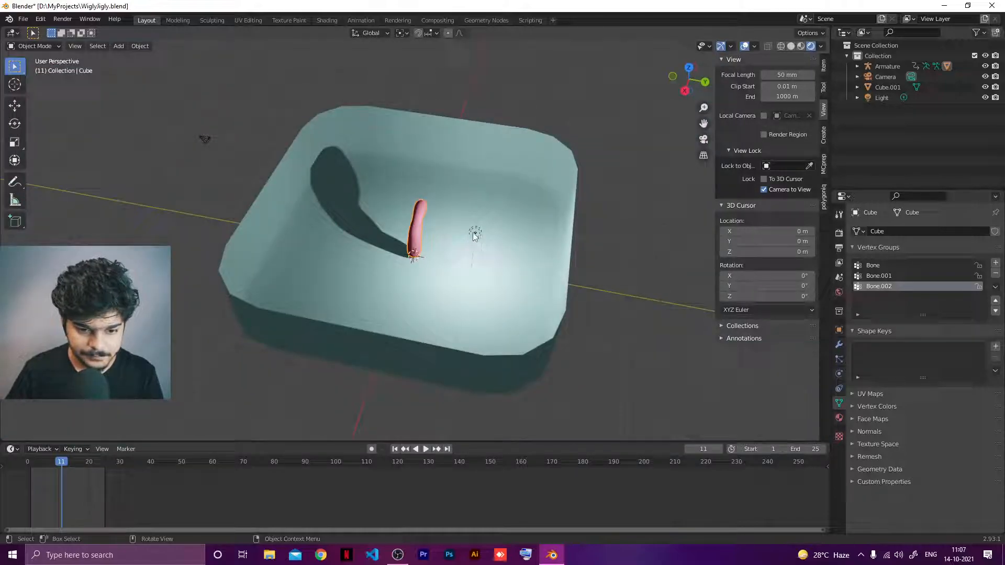
{"action": "left_click", "coordinate": [489, 238]}
{"action": "key", "text": "shift+d"}
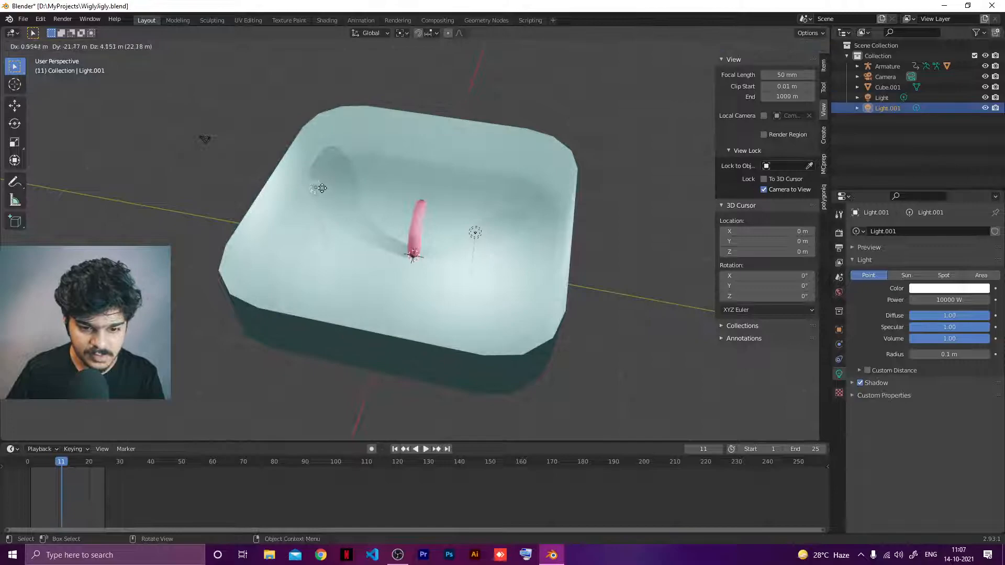
{"action": "left_click", "coordinate": [321, 187]}
{"action": "left_click", "coordinate": [964, 276]}
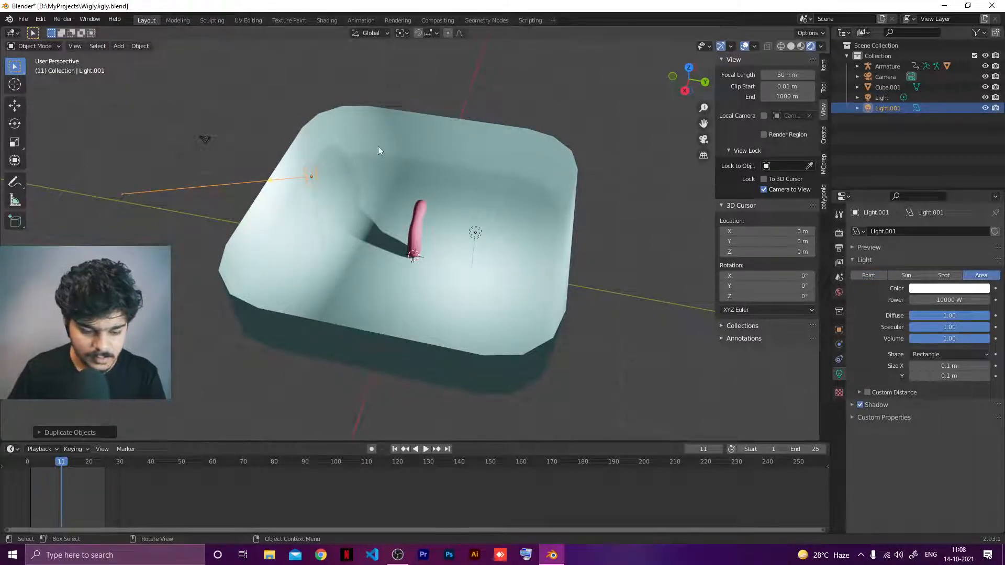
Move the area light to the box corner on the body's bending side and rotate it to face the body
{"action": "key", "text": "KP_7"}
{"action": "key", "text": "r"}
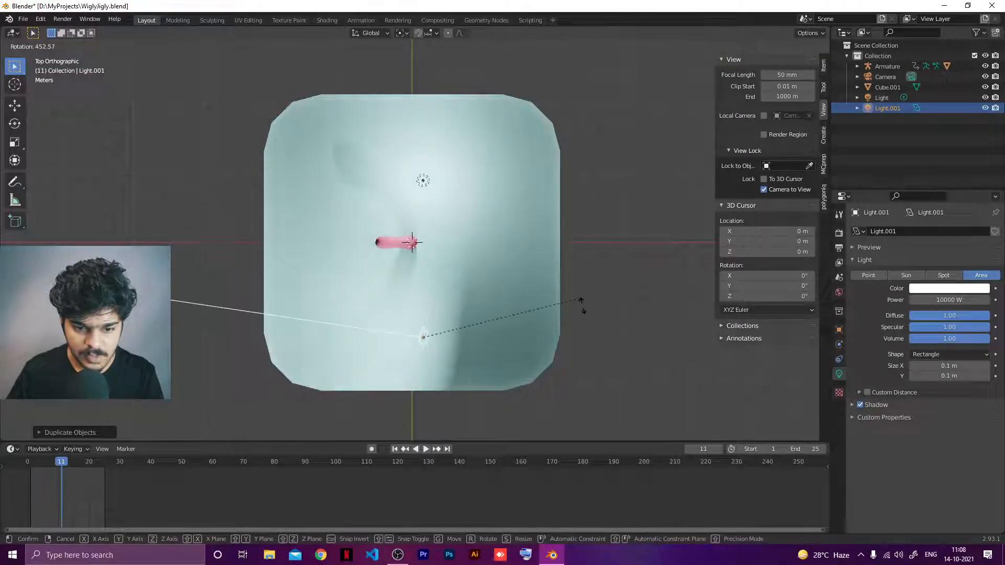
{"action": "left_click", "coordinate": [530, 406]}
{"action": "key", "text": "g"}
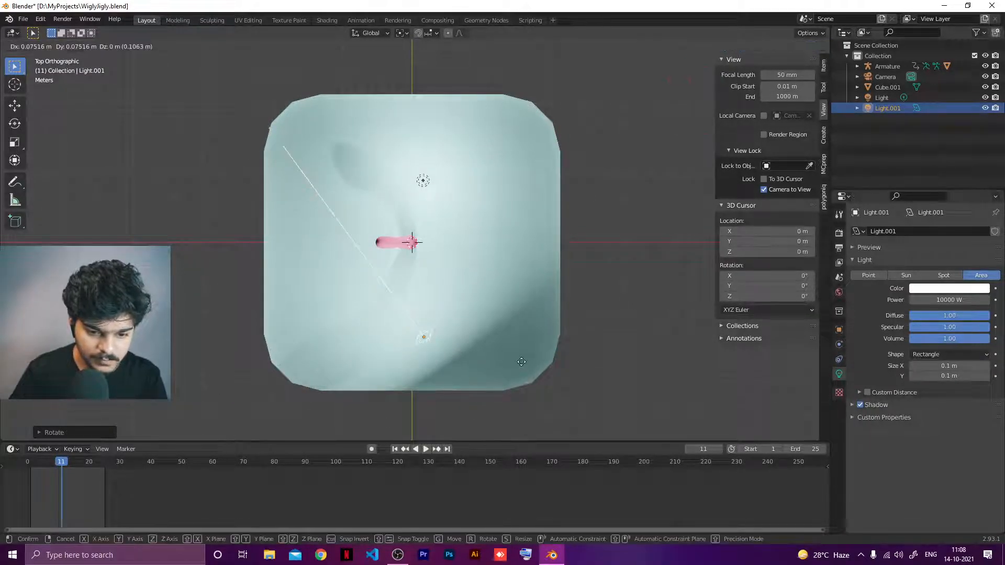
{"action": "left_click", "coordinate": [329, 378]}
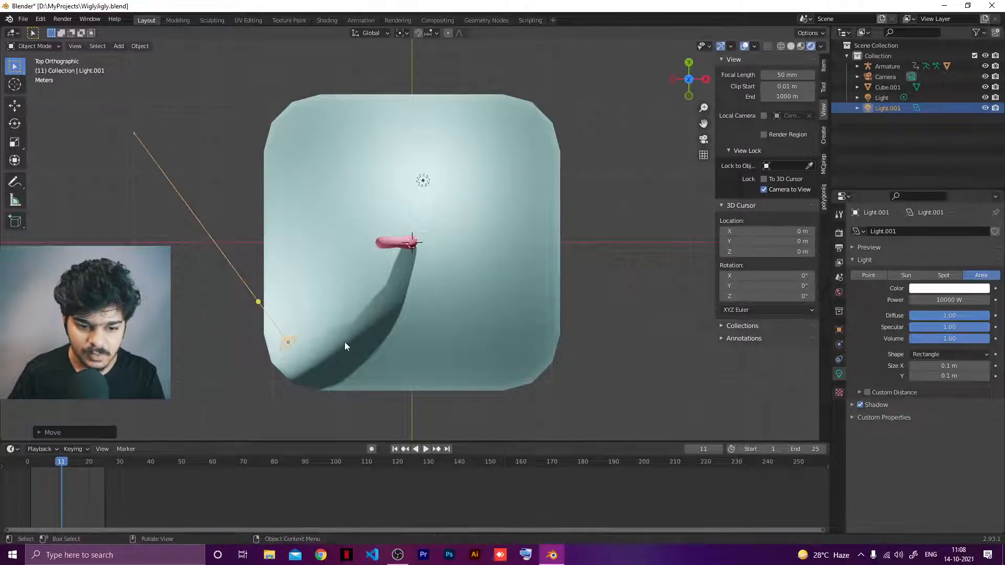
{"action": "key", "text": "r"}
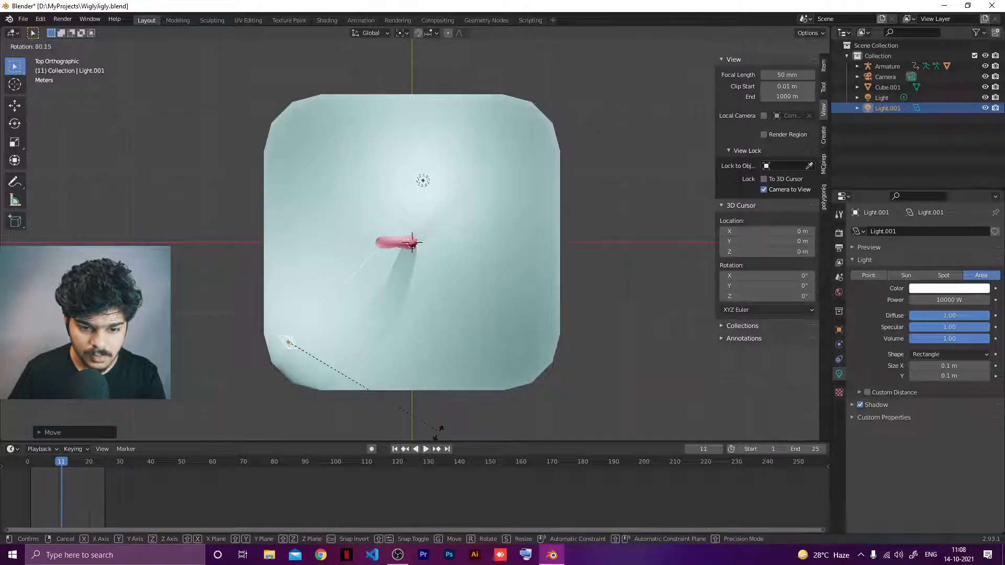
{"action": "left_click", "coordinate": [423, 435]}
{"action": "key", "text": "KP_0"}
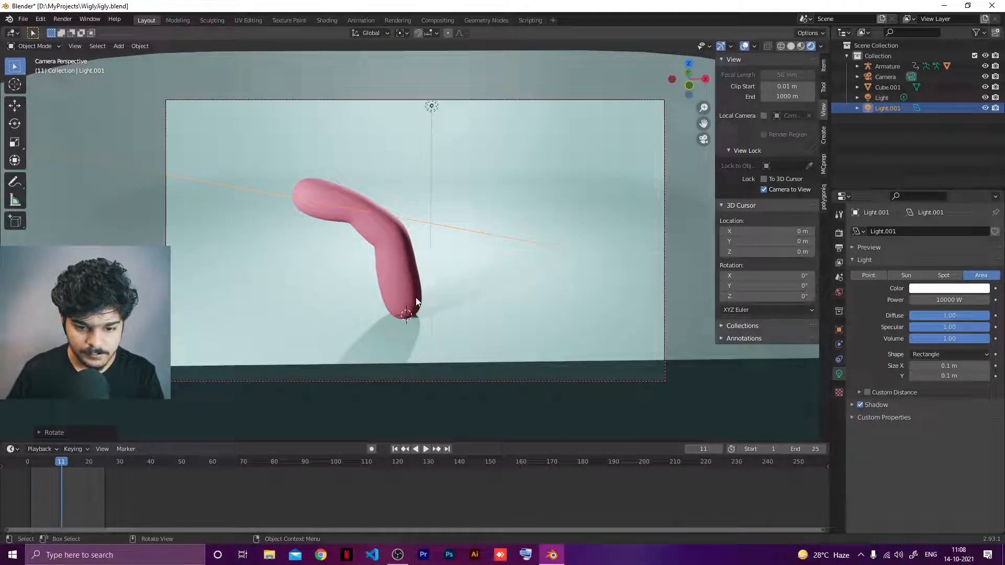
Scale up the cyan box slightly so its floor fills the lower part of the camera frame
{"action": "key", "text": "KP_7"}
{"action": "scroll", "coordinate": [415, 300], "scroll_direction": "down", "scroll_amount": 2}
{"action": "middle_click_drag", "start_coordinate": [415, 300], "coordinate": [418, 319]}
{"action": "left_click", "coordinate": [419, 323]}
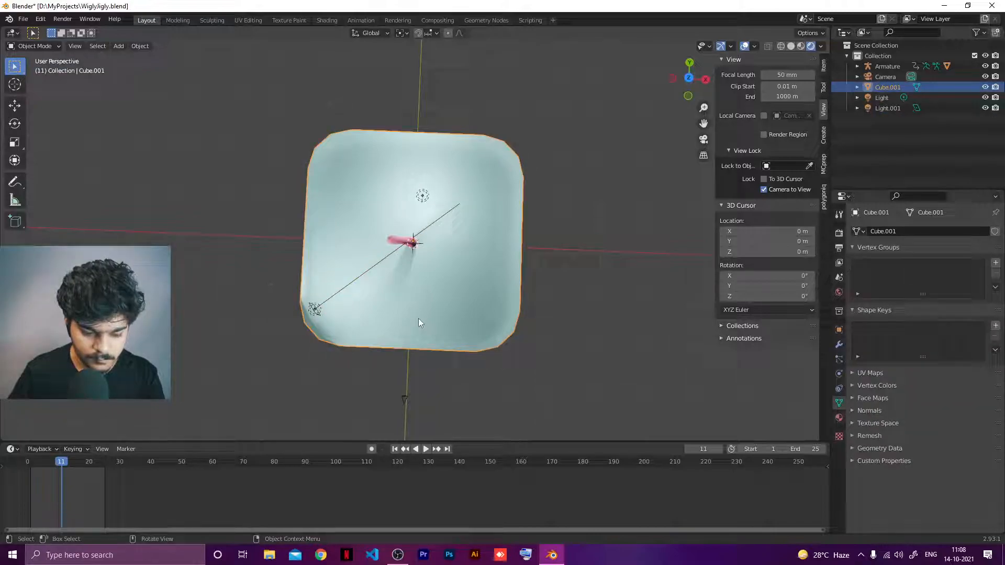
{"action": "key", "text": "s"}
{"action": "left_click", "coordinate": [450, 320]}
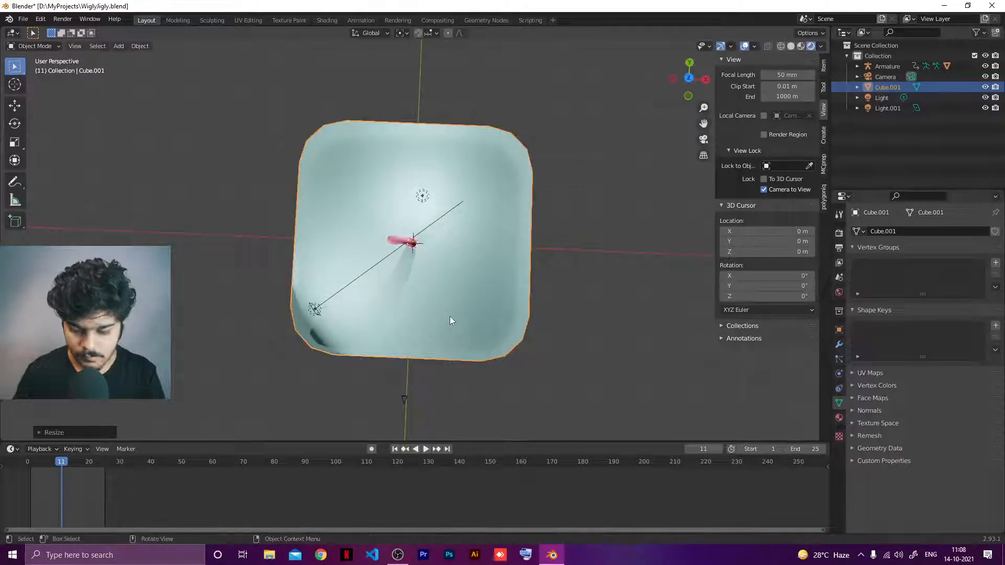
{"action": "key", "text": "KP_0"}
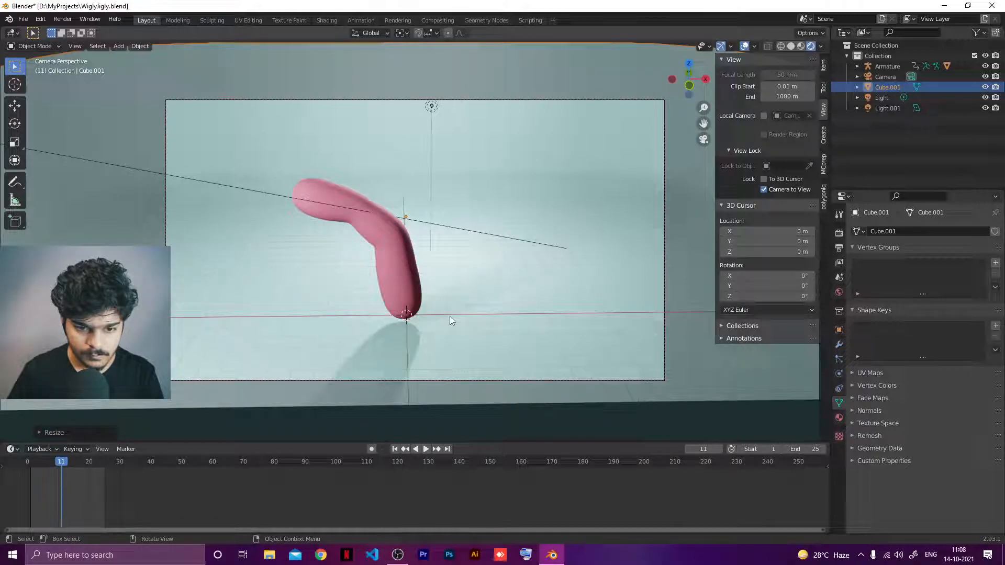
Adjust the camera framing slightly around the body, turn off Camera to View locking, and hide the sidebar
{"action": "key", "text": "space"}
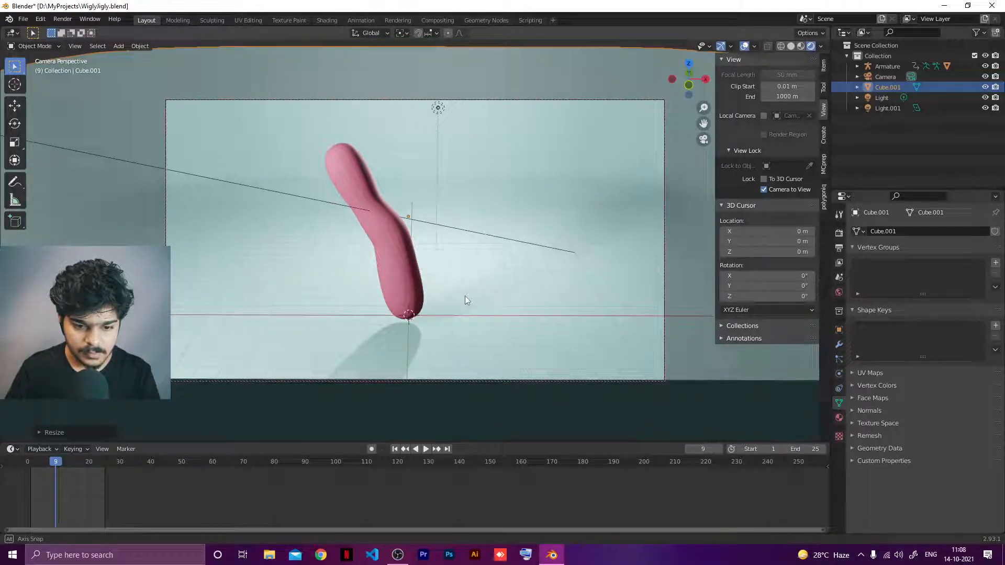
{"action": "middle_click_drag", "start_coordinate": [465, 296], "coordinate": [471, 284]}
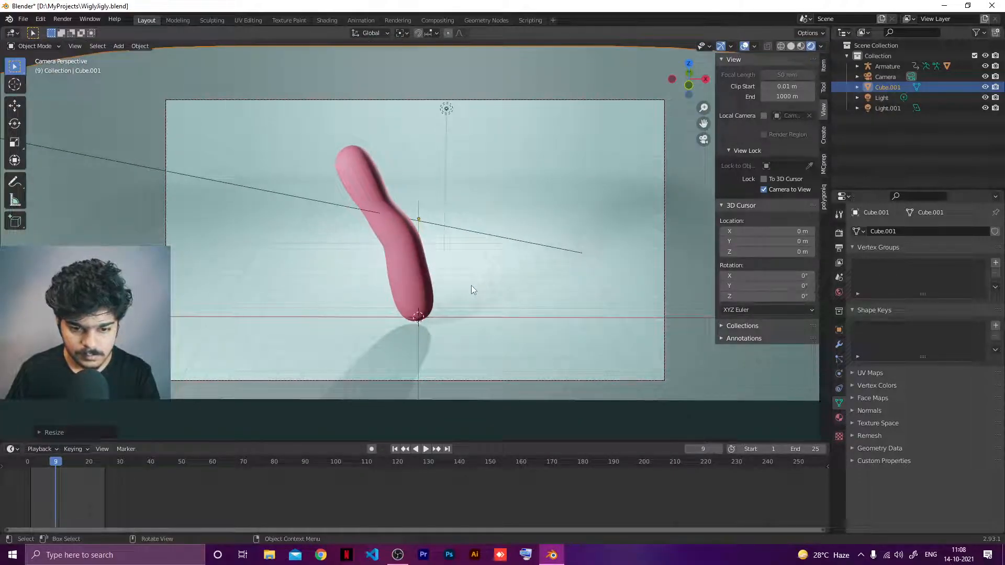
{"action": "left_click", "coordinate": [763, 189]}
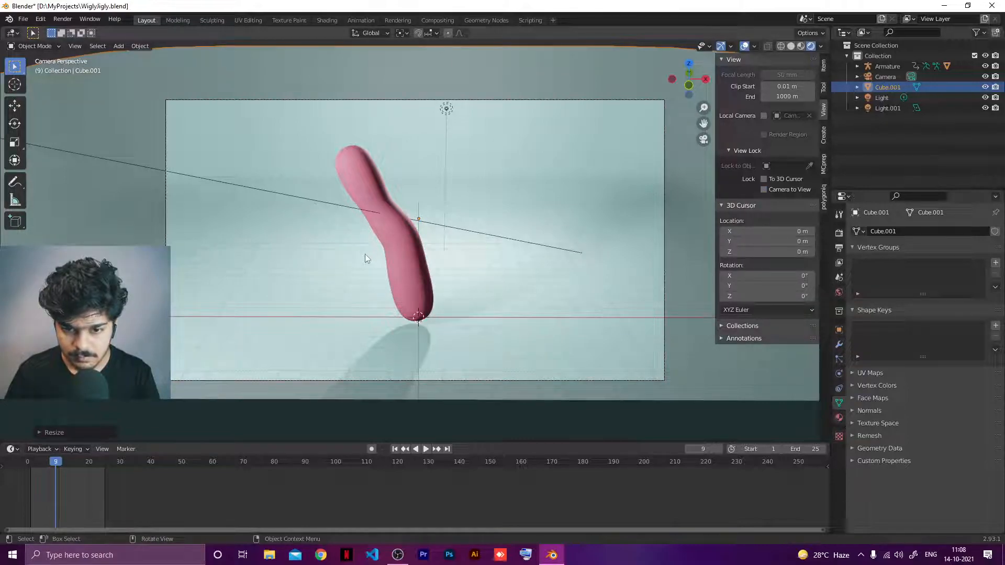
{"action": "scroll", "coordinate": [365, 255], "scroll_direction": "up", "scroll_amount": 3}
{"action": "scroll", "coordinate": [365, 253], "scroll_direction": "down", "scroll_amount": 1}
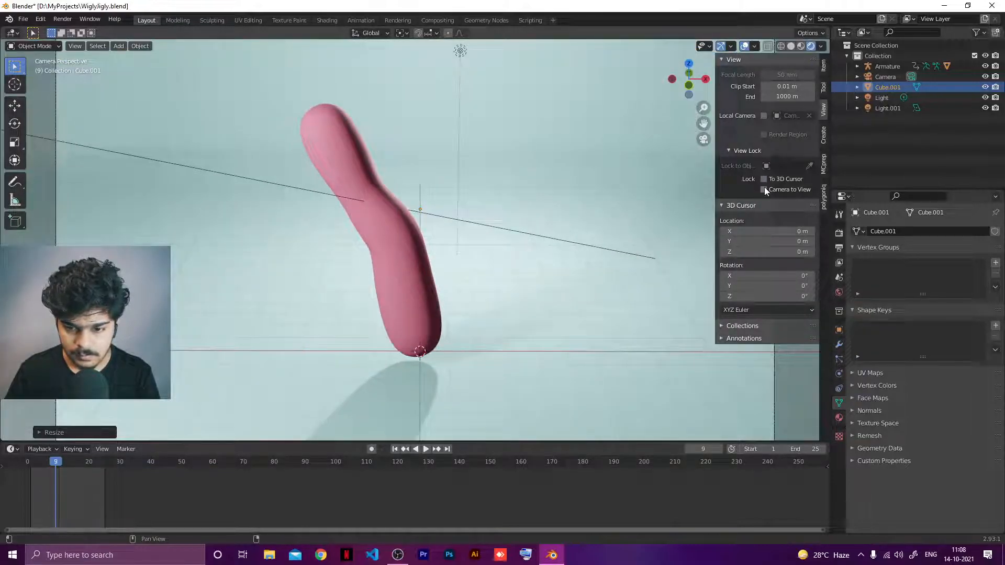
{"action": "key", "text": "n"}
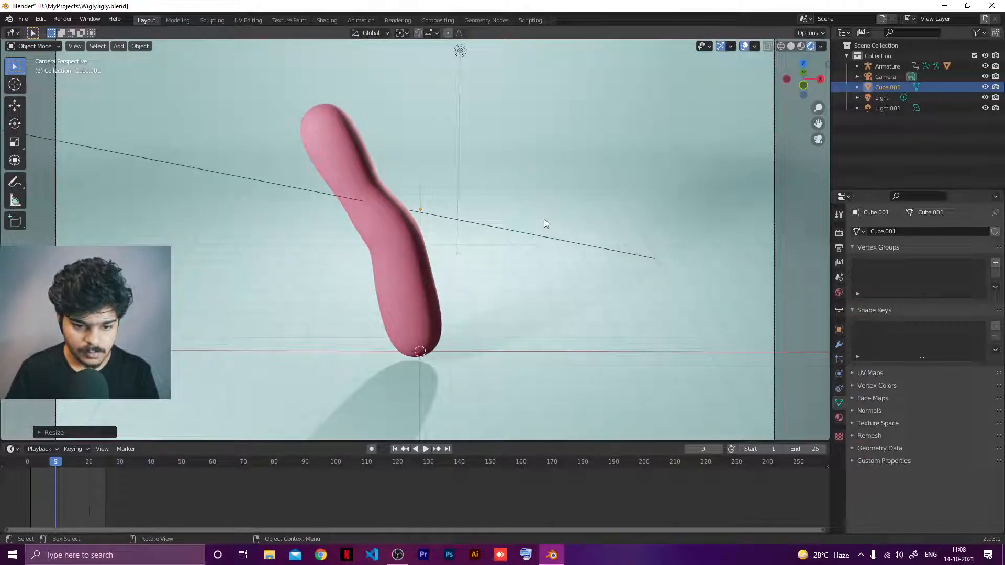
Move the pink body down about 0.52 m along the Z axis onto the box floor
{"action": "key", "text": "space"}
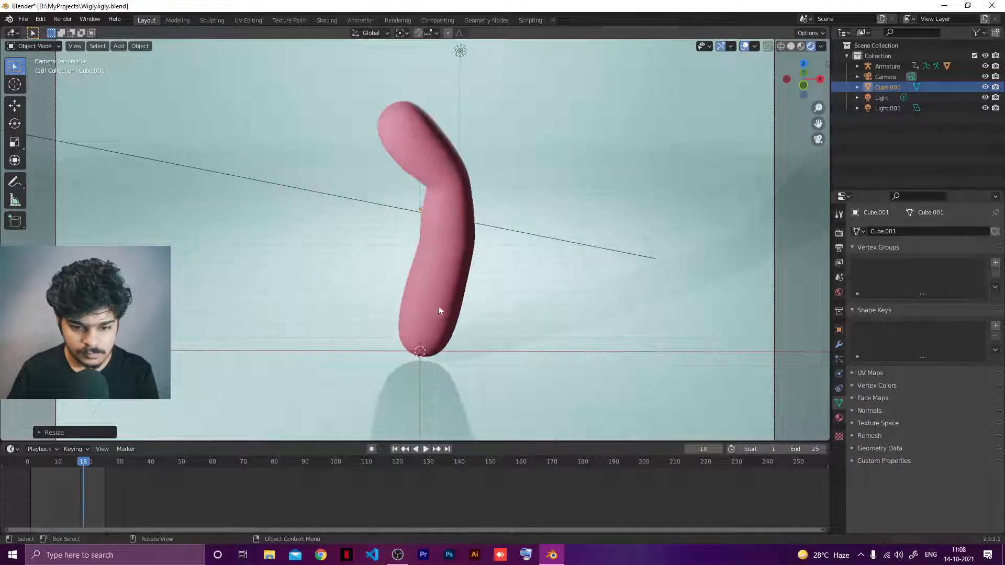
{"action": "left_click", "coordinate": [427, 312]}
{"action": "key", "text": "g"}
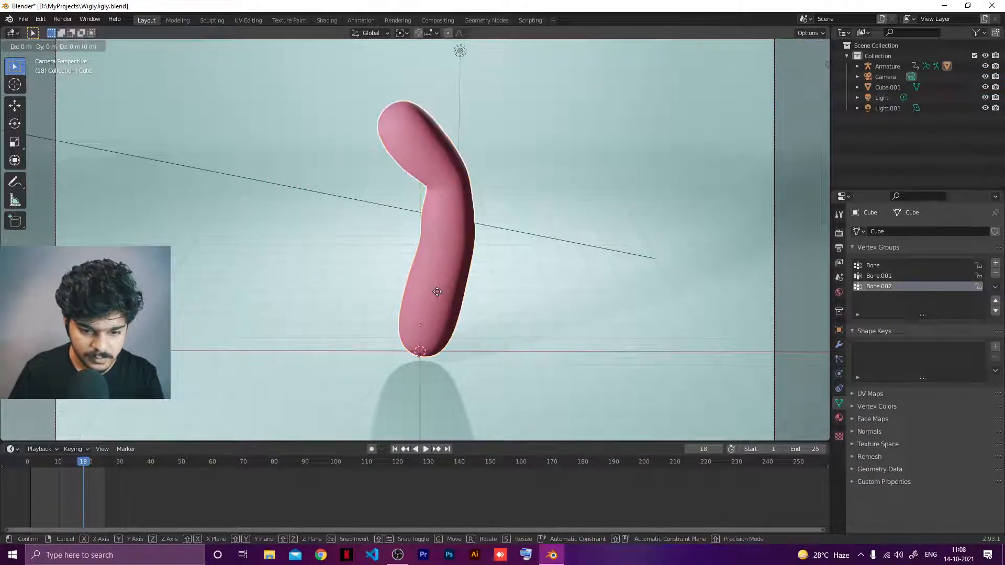
{"action": "key", "text": "z"}
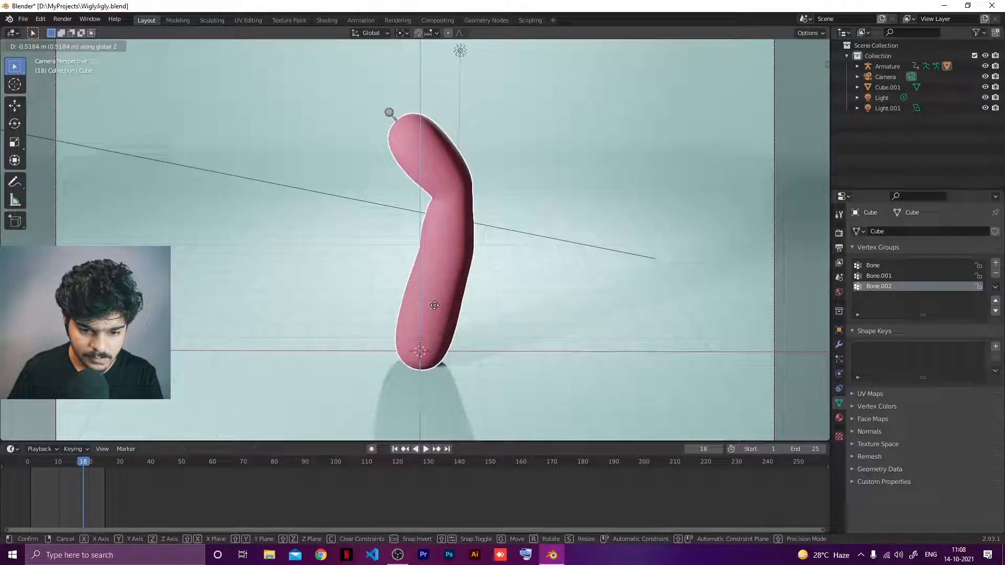
{"action": "left_click", "coordinate": [434, 305]}
Play back the bending animation through the camera and save the file
{"action": "key", "text": "space"}
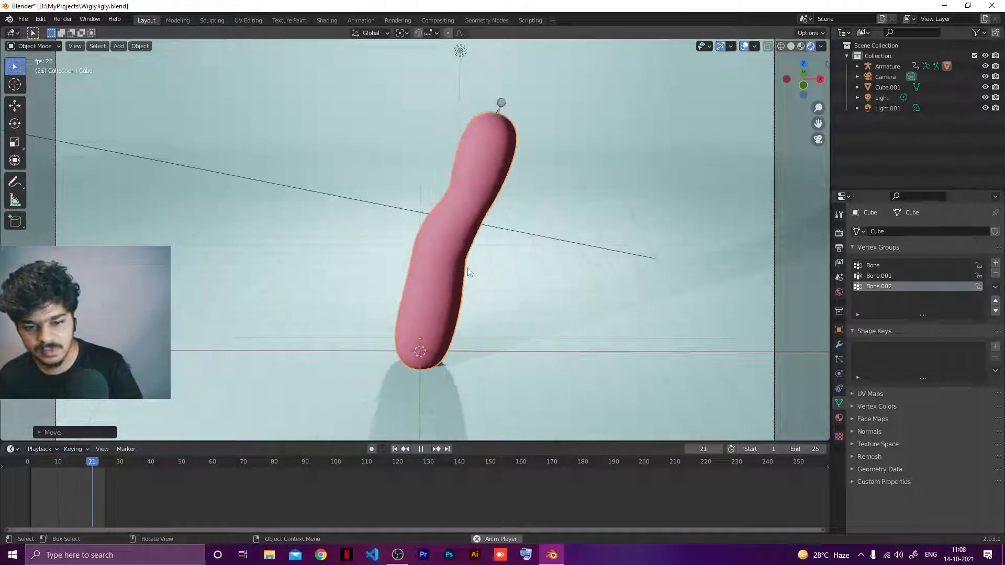
{"action": "key", "text": "space"}
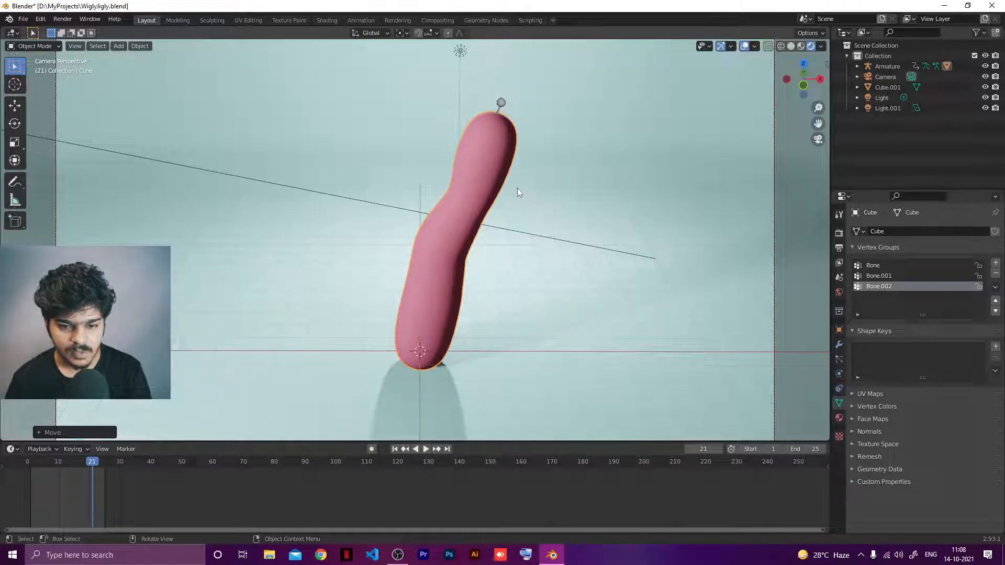
{"action": "key", "text": "space"}
{"action": "key", "text": "space"}
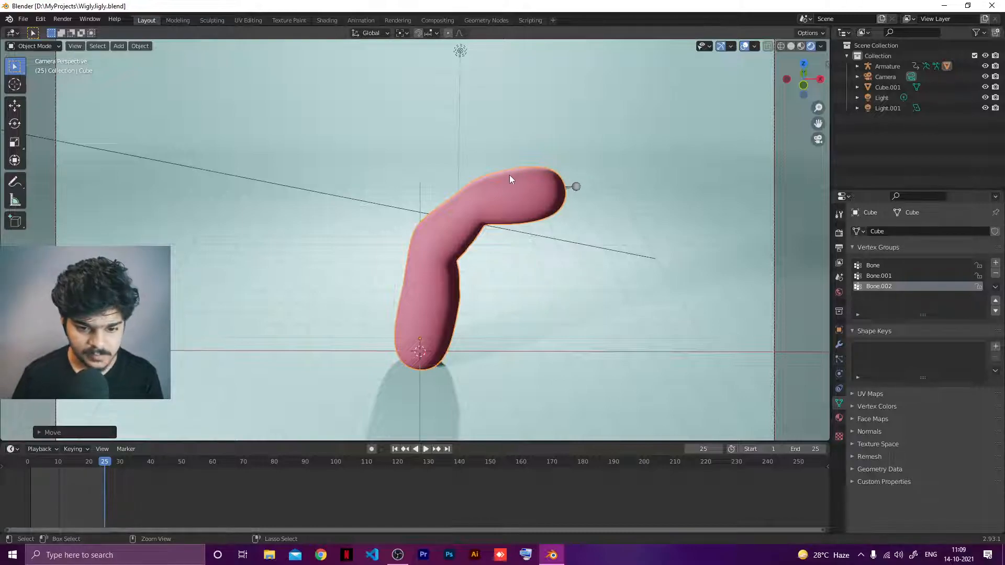
{"action": "key", "text": "ctrl+s"}
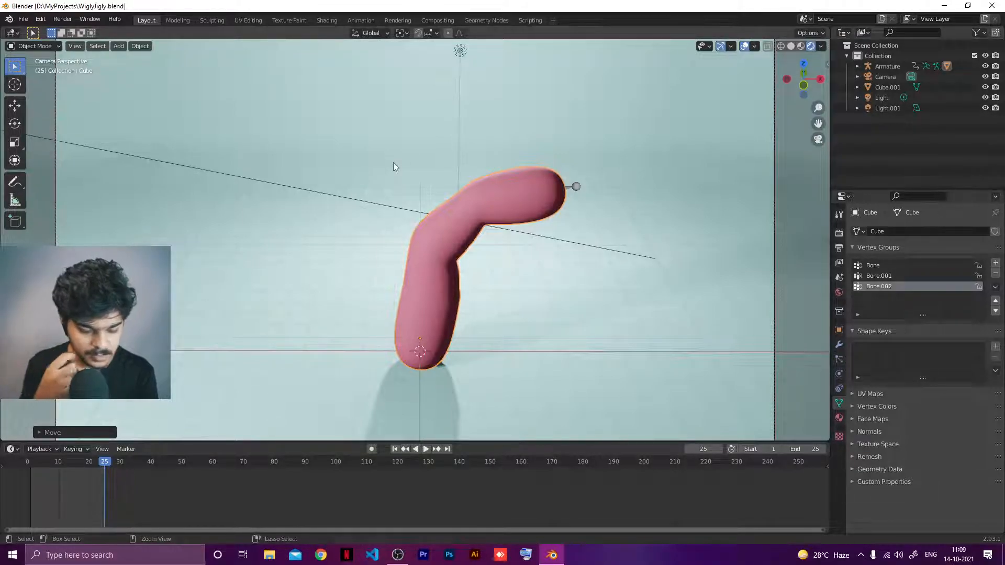
Examine the body, its shadow and the box in an enlarged viewport, from the camera and from a free perspective
{"action": "key", "text": "ctrl+space"}
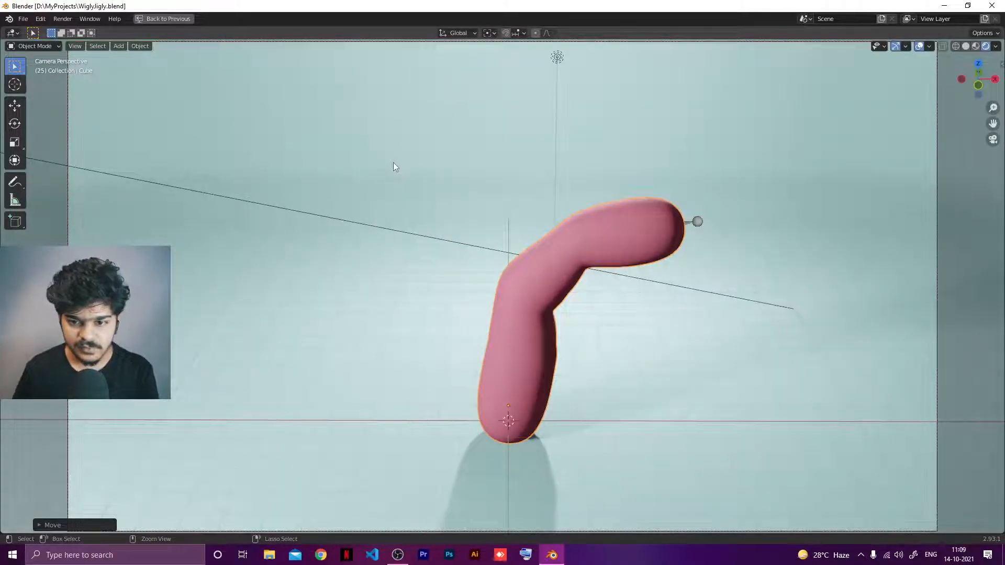
{"action": "key", "text": "ctrl+space"}
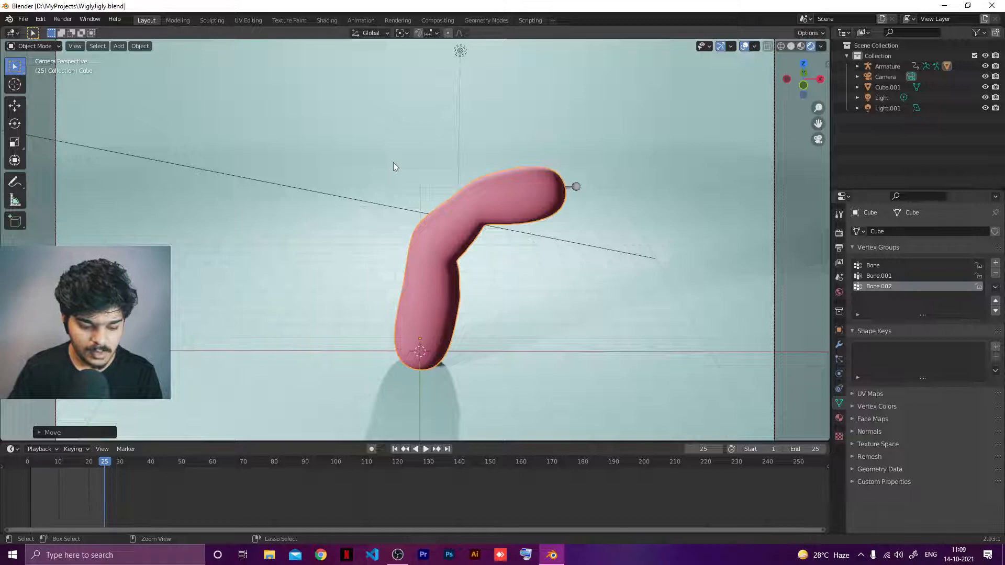
{"action": "key", "text": "ctrl+alt+space"}
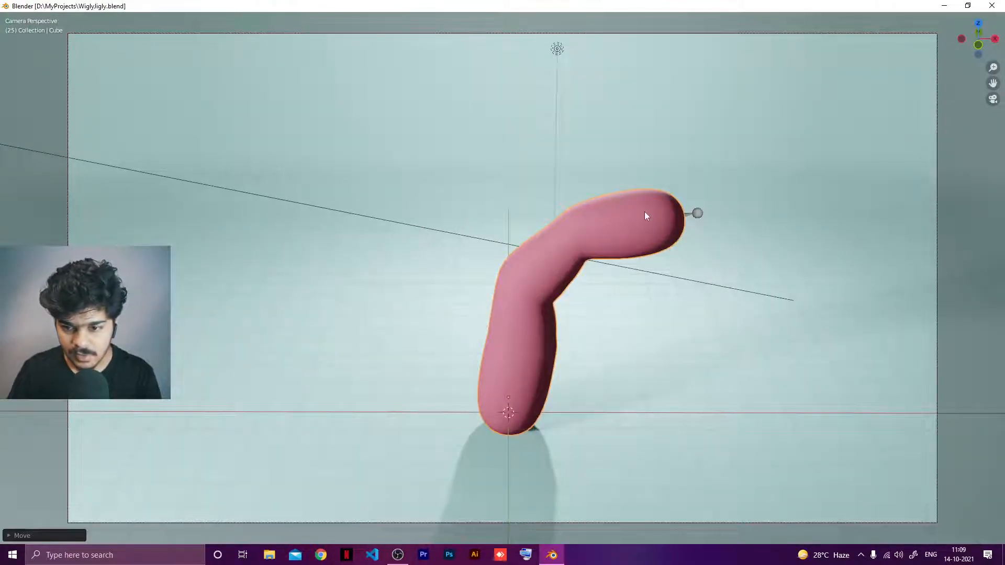
{"action": "key", "text": "ctrl+alt+space"}
{"action": "key", "text": "KP_0"}
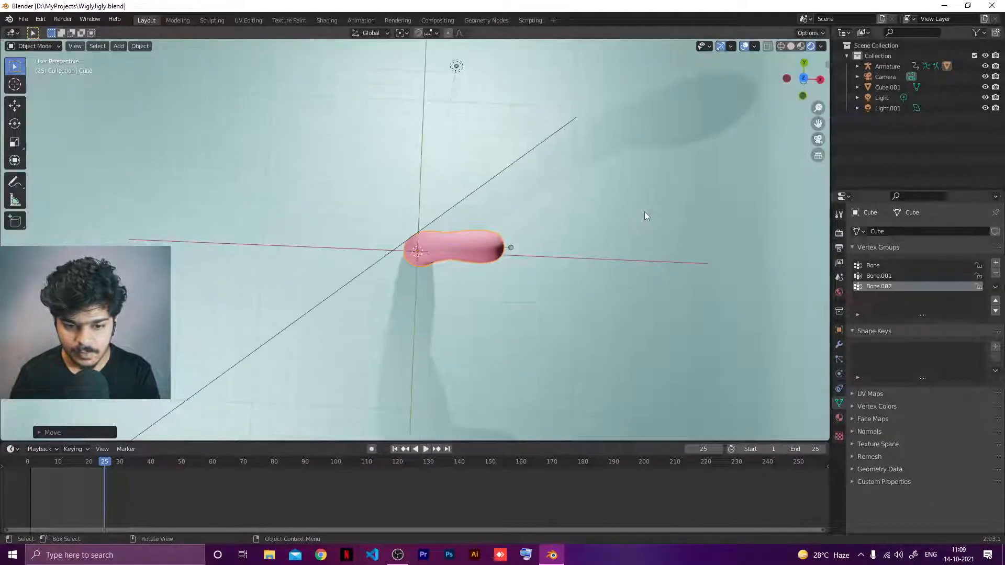
{"action": "middle_click_drag", "start_coordinate": [549, 232], "coordinate": [510, 136]}
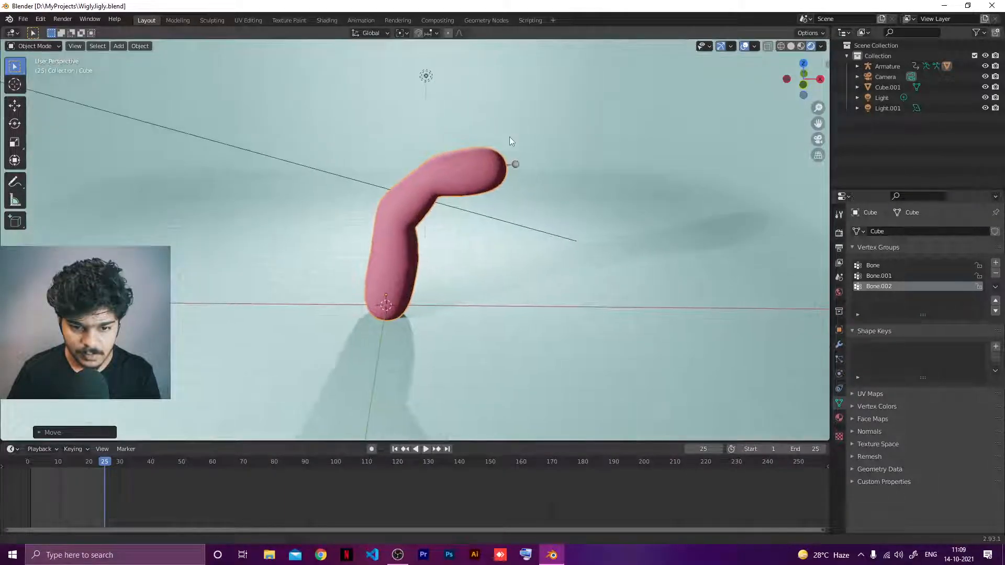
{"action": "scroll", "coordinate": [508, 151], "scroll_direction": "up", "scroll_amount": 1}
{"action": "scroll", "coordinate": [509, 156], "scroll_direction": "down", "scroll_amount": 1}
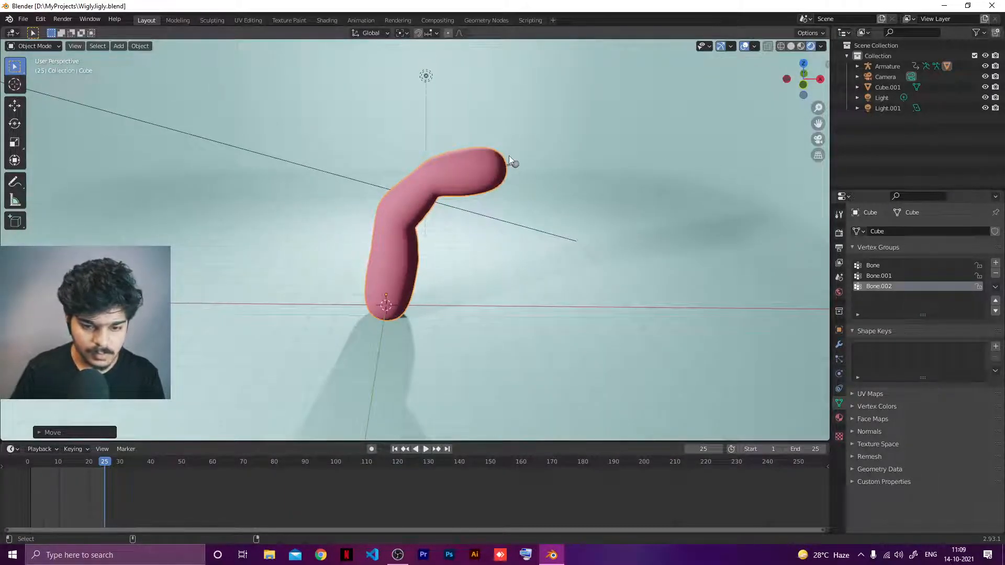
{"action": "key", "text": "ctrl+alt+space"}
{"action": "middle_click_drag", "start_coordinate": [510, 243], "coordinate": [520, 240]}
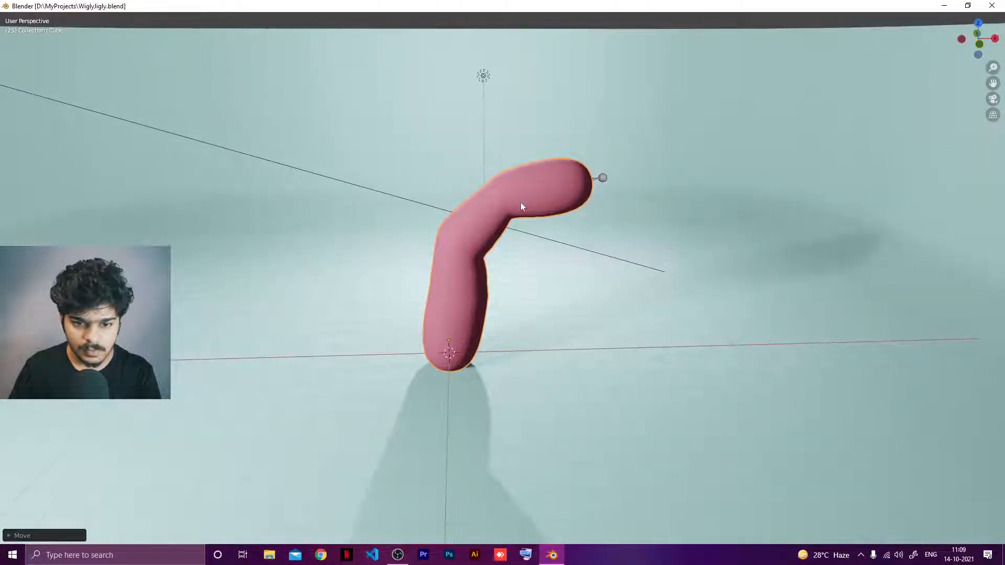
{"action": "key", "text": "shift+d"}
{"action": "key", "text": "s"}
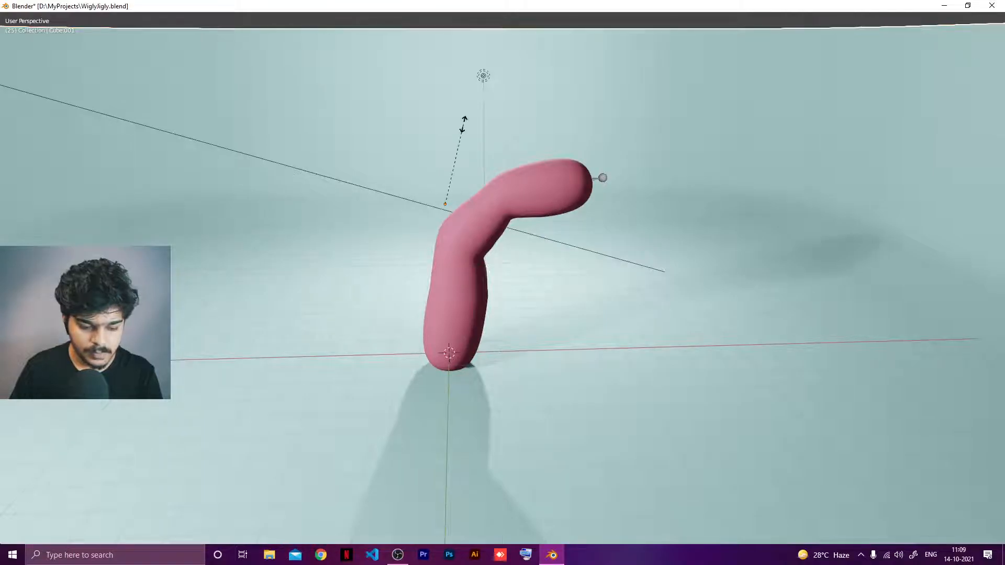
{"action": "key", "text": "z"}
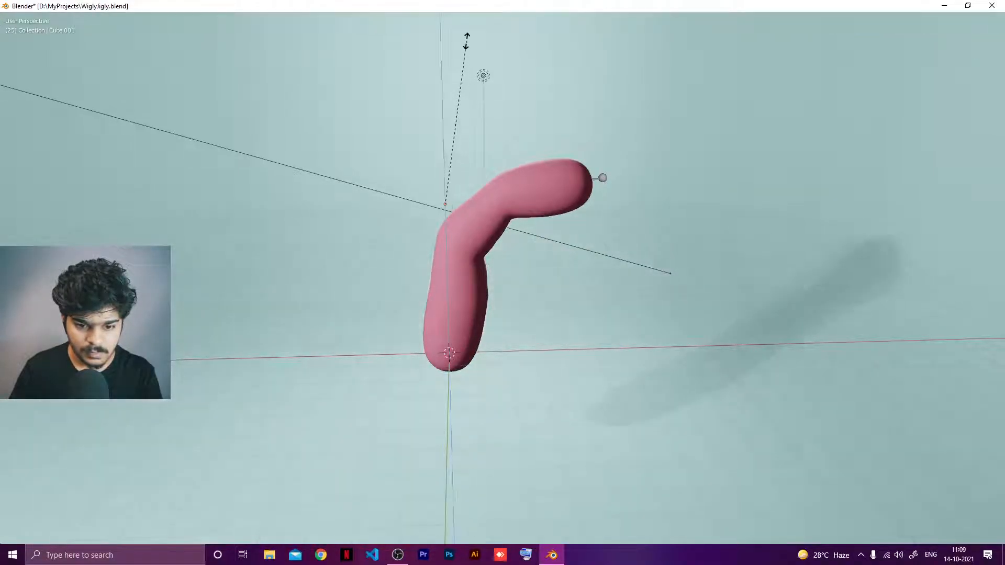
{"action": "left_click", "coordinate": [458, 101]}
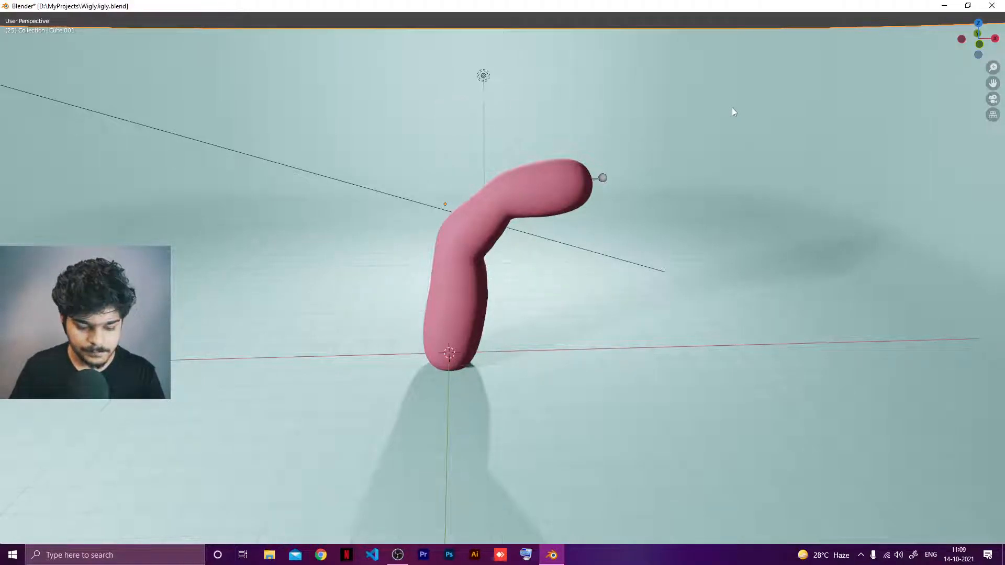
Set the transform pivot point to 3D Cursor and scale the cyan box taller along the Z axis
{"action": "key", "text": "ctrl+alt+space"}
{"action": "left_click", "coordinate": [402, 35]}
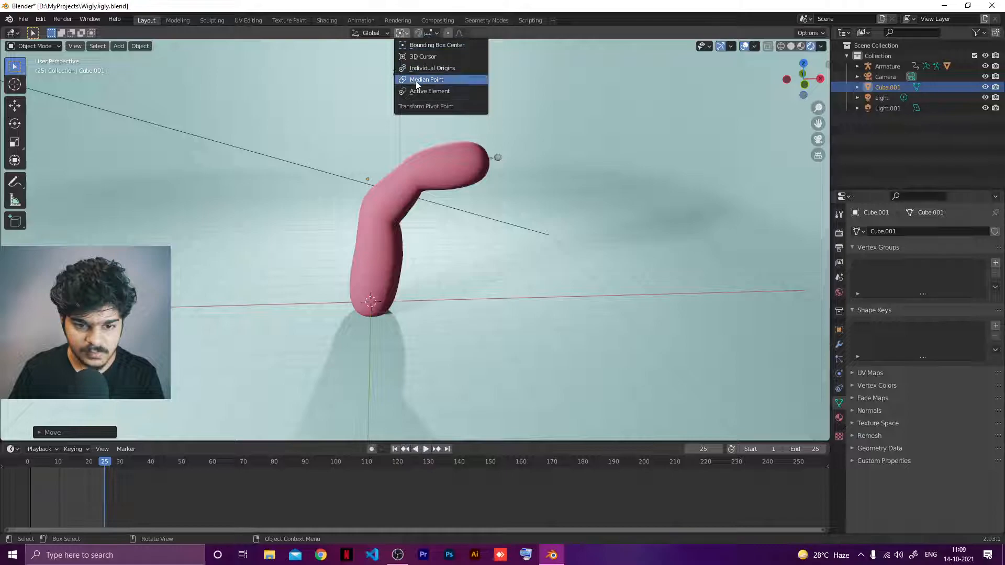
{"action": "left_click", "coordinate": [419, 57]}
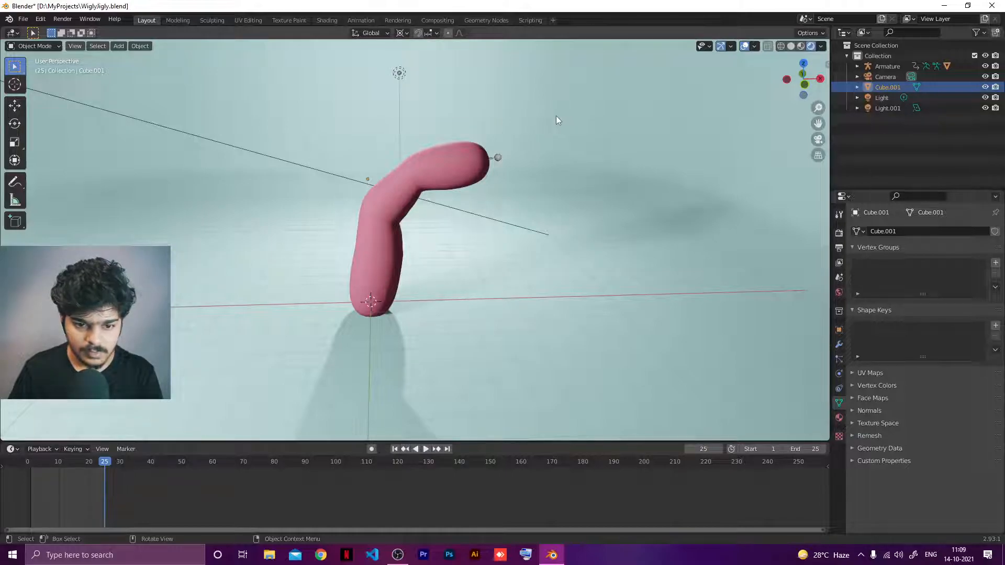
{"action": "key", "text": "s"}
{"action": "key", "text": "z"}
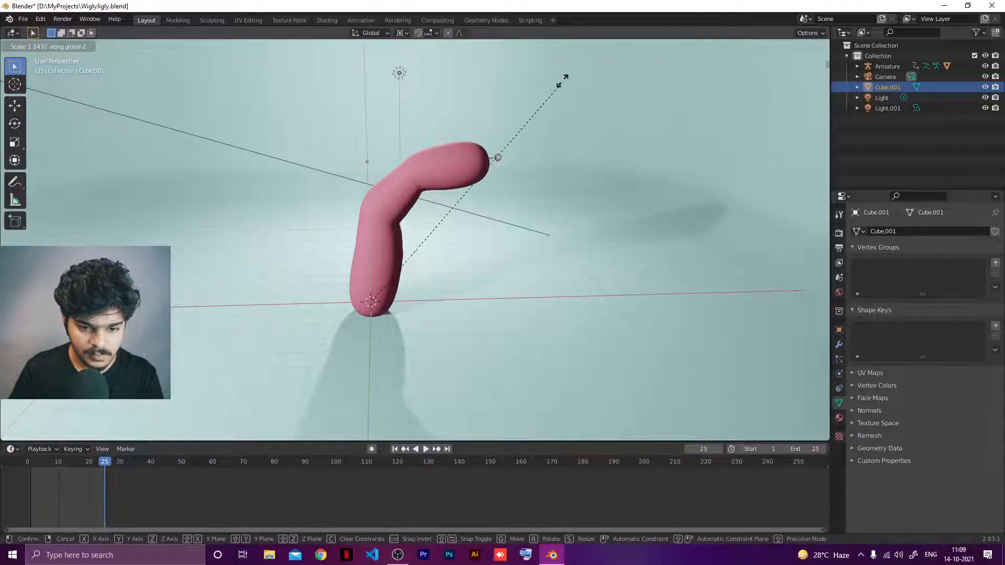
{"action": "left_click", "coordinate": [604, 362]}
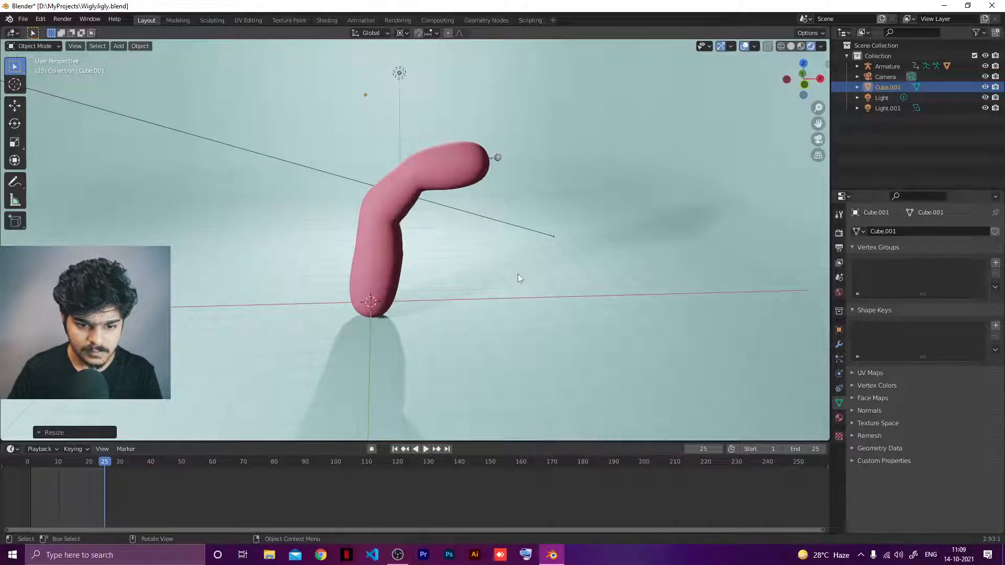
{"action": "key", "text": "KP_0"}
{"action": "key", "text": "KP_0"}
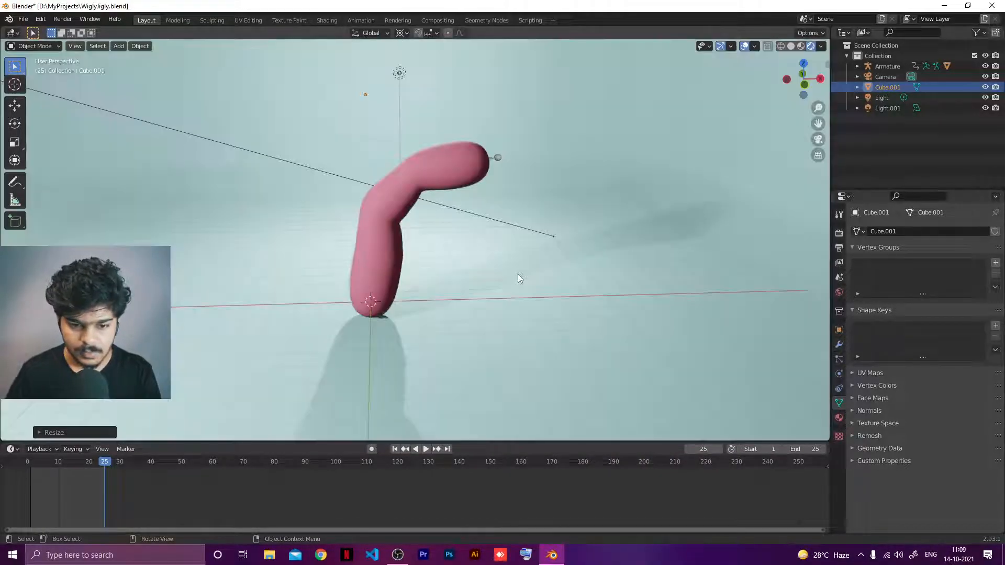
Play back the bending animation in a fullscreen viewport and examine the body's motion and shadow inside the box
{"action": "middle_click_drag", "start_coordinate": [415, 228], "coordinate": [476, 234]}
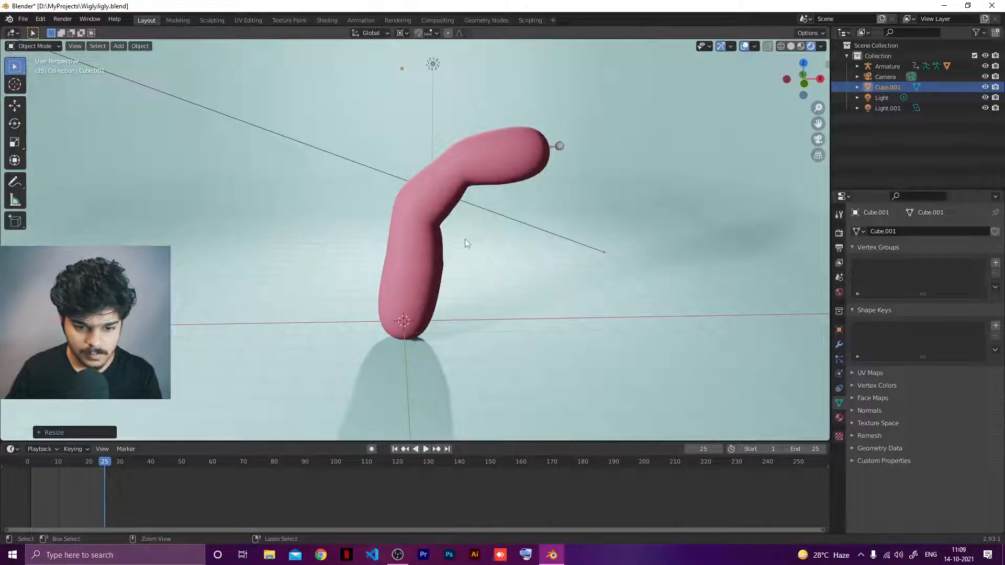
{"action": "key", "text": "ctrl+alt+space"}
{"action": "mouse_move", "coordinate": [485, 256]}
{"action": "middle_mouse_down", "text": "shift"}
{"action": "mouse_move", "coordinate": [448, 247]}
{"action": "mouse_move", "coordinate": [488, 256]}
{"action": "middle_mouse_up", "text": "shift"}
{"action": "key", "text": "space"}
{"action": "key", "text": "space"}
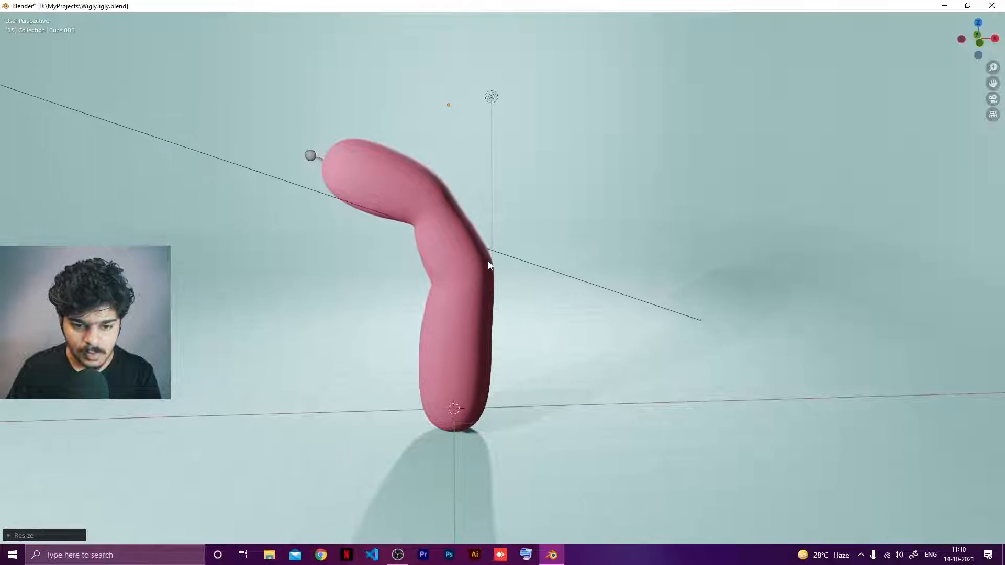
{"action": "key", "text": "space"}
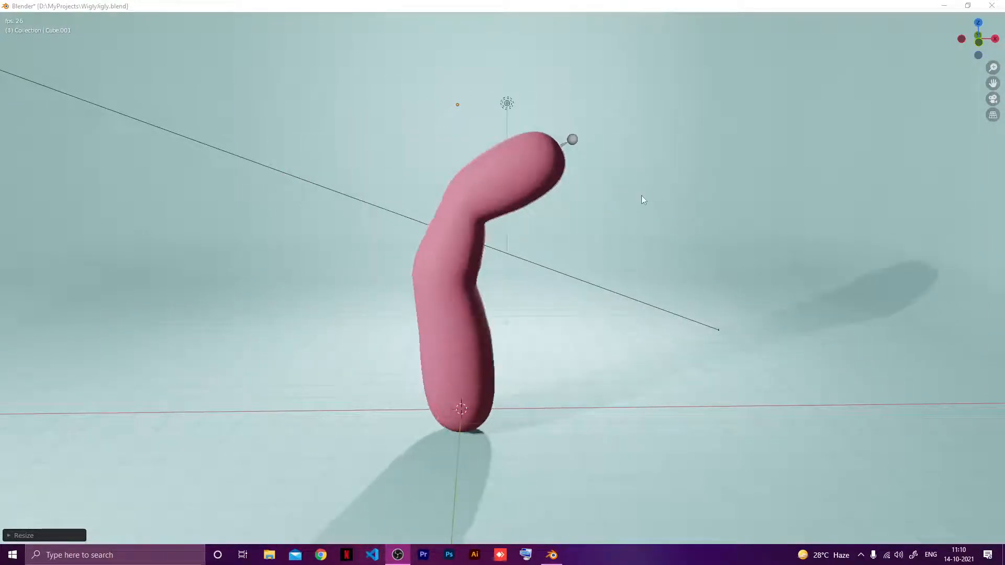
{"action": "mouse_move", "coordinate": [566, 237]}
{"action": "middle_mouse_down"}
{"action": "mouse_move", "coordinate": [577, 240]}
{"action": "mouse_move", "coordinate": [565, 240]}
{"action": "middle_mouse_up"}
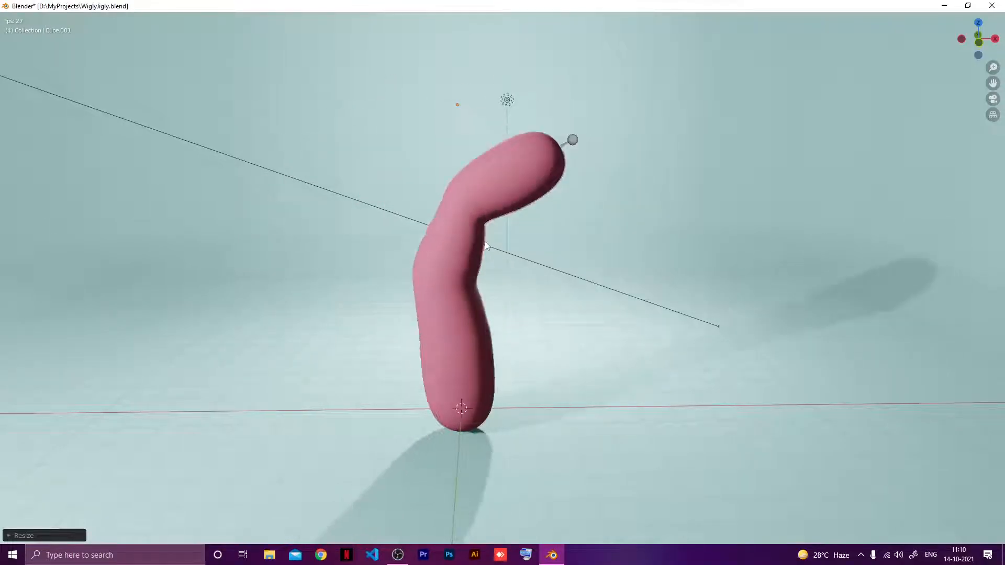
{"action": "middle_click_drag", "start_coordinate": [483, 244], "coordinate": [493, 242], "text": "shift"}
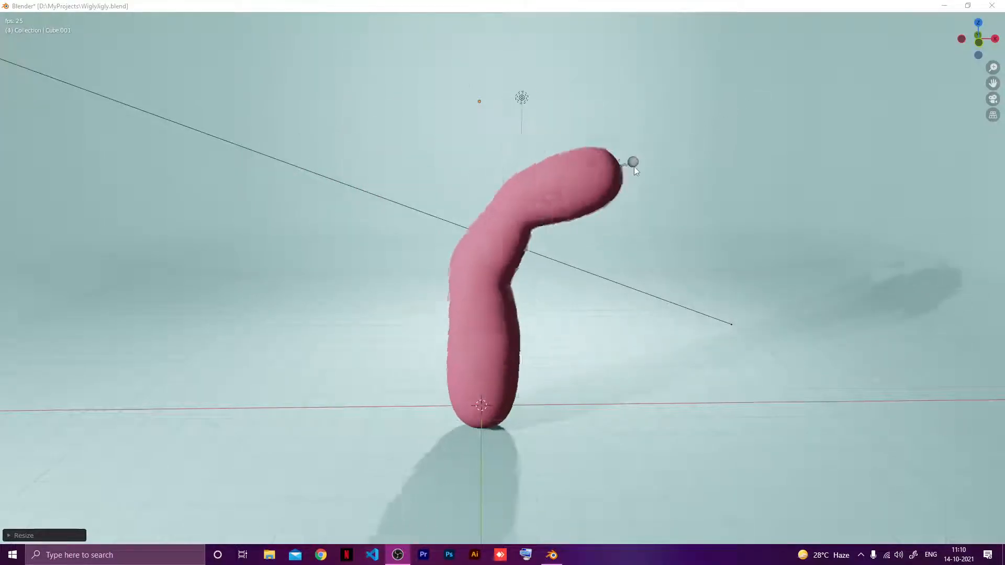
Select the pink body, hide the viewport overlays and show the playing animation in the fullscreen viewport again
{"action": "left_click", "coordinate": [426, 250]}
{"action": "key", "text": "ctrl+alt+space"}
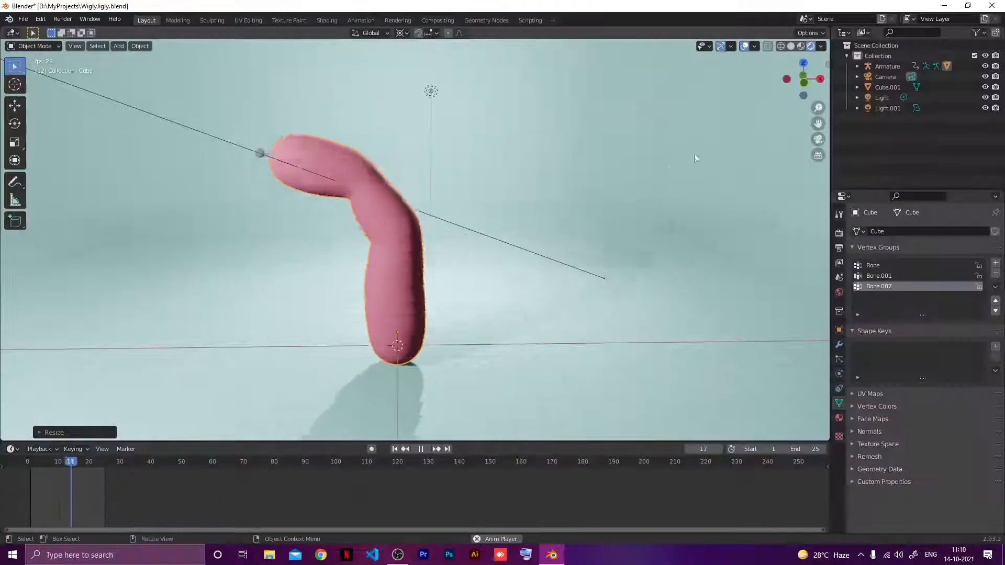
{"action": "left_click", "coordinate": [747, 46]}
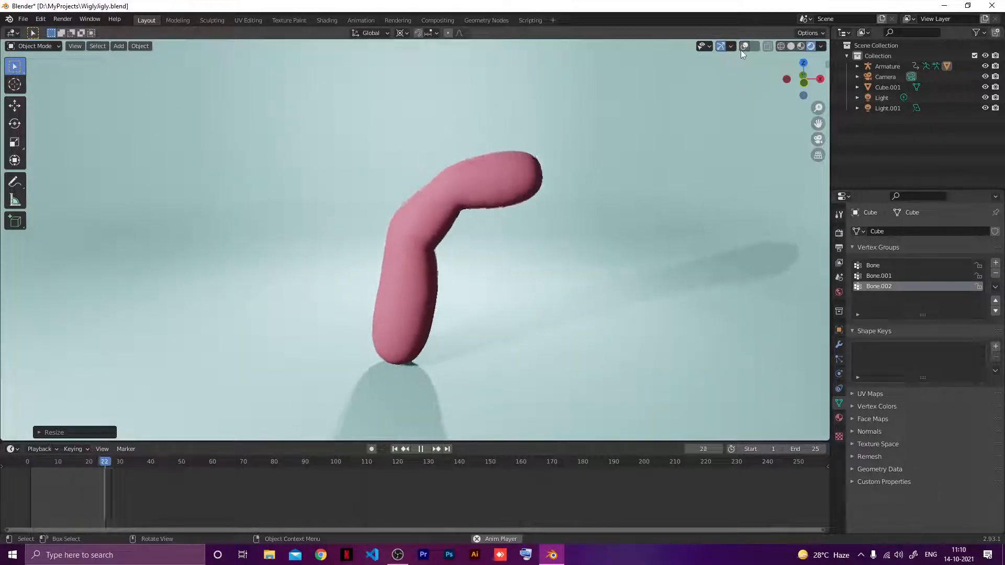
{"action": "key", "text": "ctrl+alt+space"}
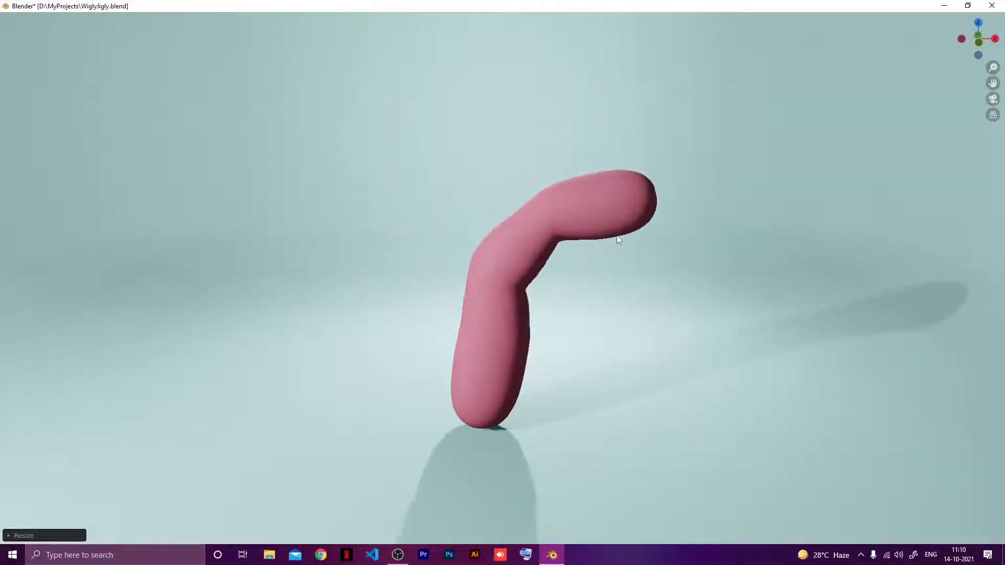